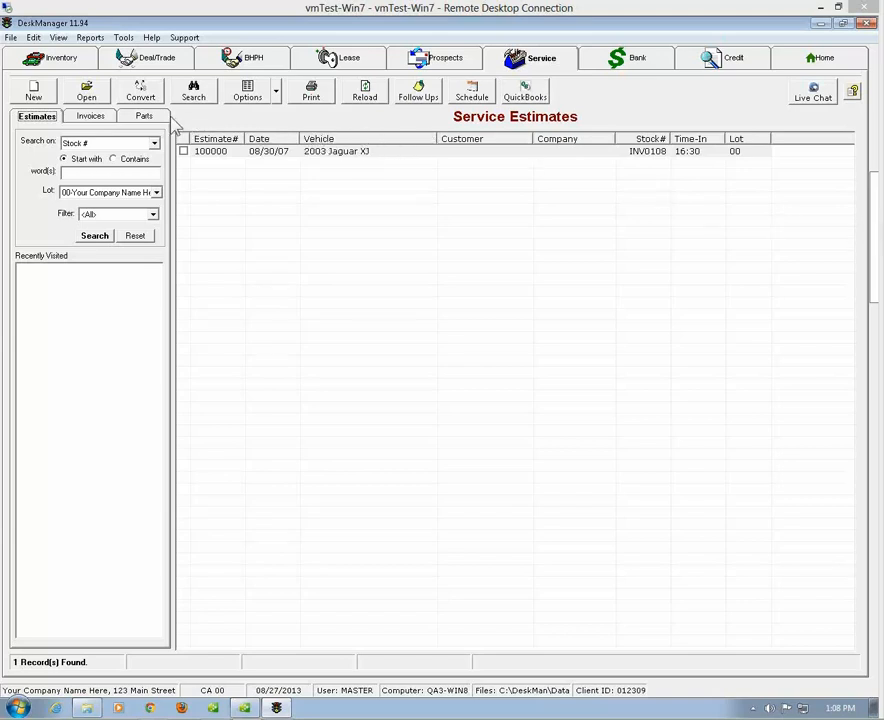
Step: Open the Service Default Values in the program setup, review the invoice text, rates and options, and exit without changes
{"action": "left_click", "coordinate": [12, 38]}
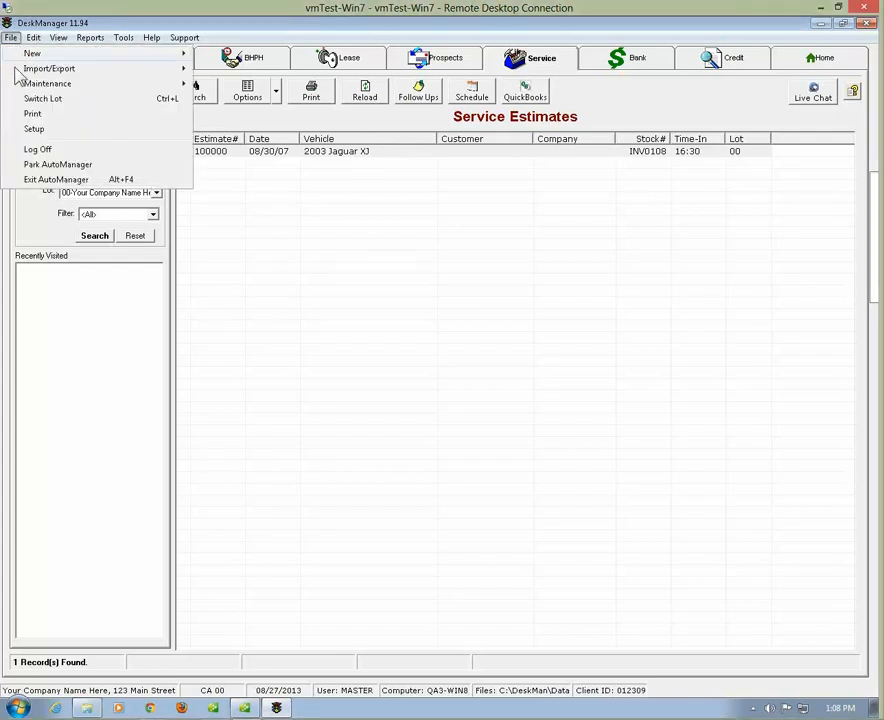
{"action": "left_click", "coordinate": [45, 133]}
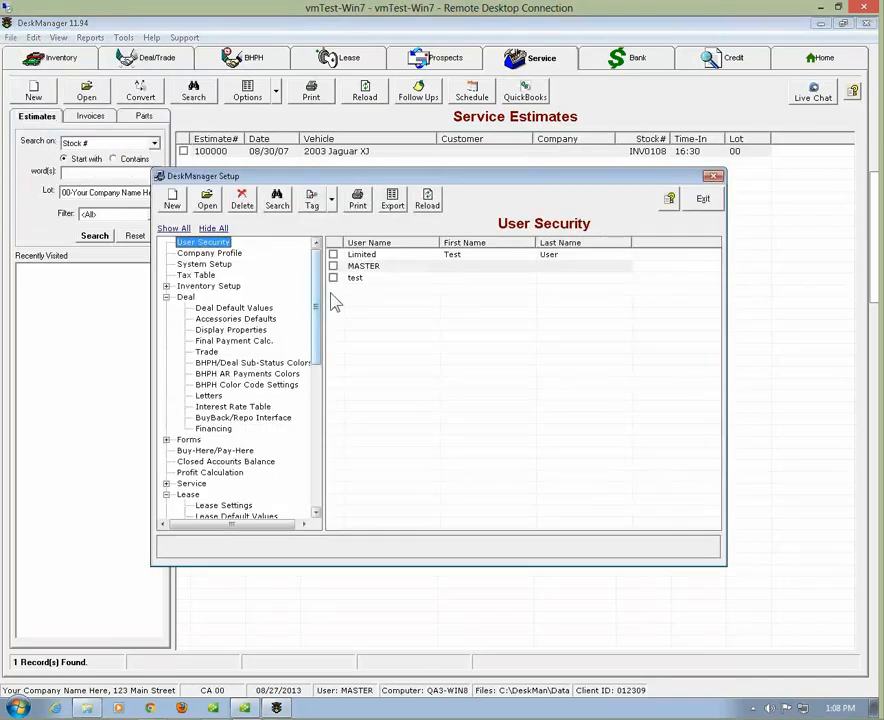
{"action": "left_click_drag", "start_coordinate": [318, 296], "coordinate": [316, 347]}
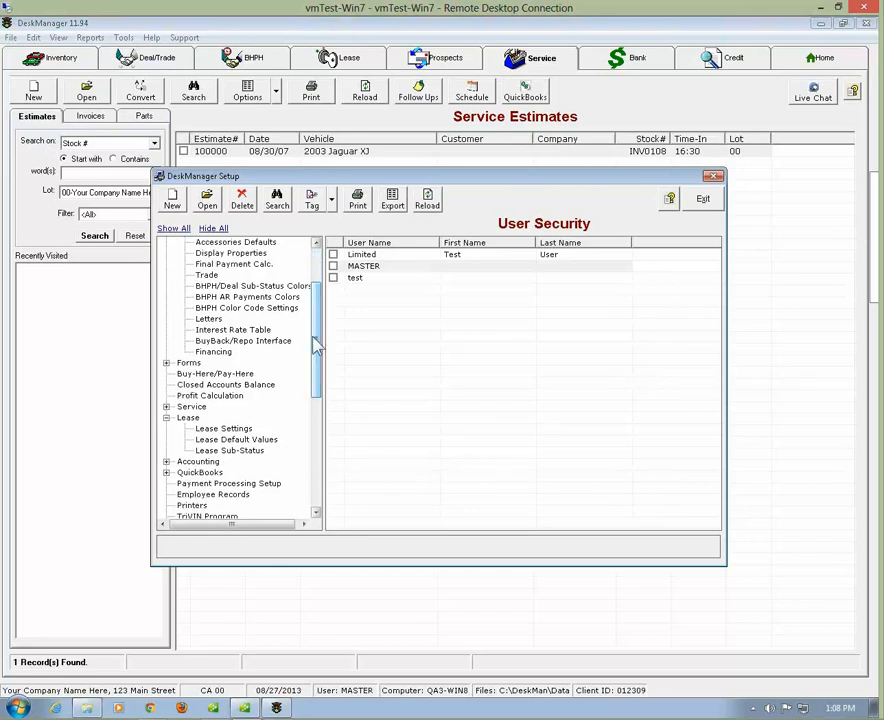
{"action": "left_click", "coordinate": [167, 407]}
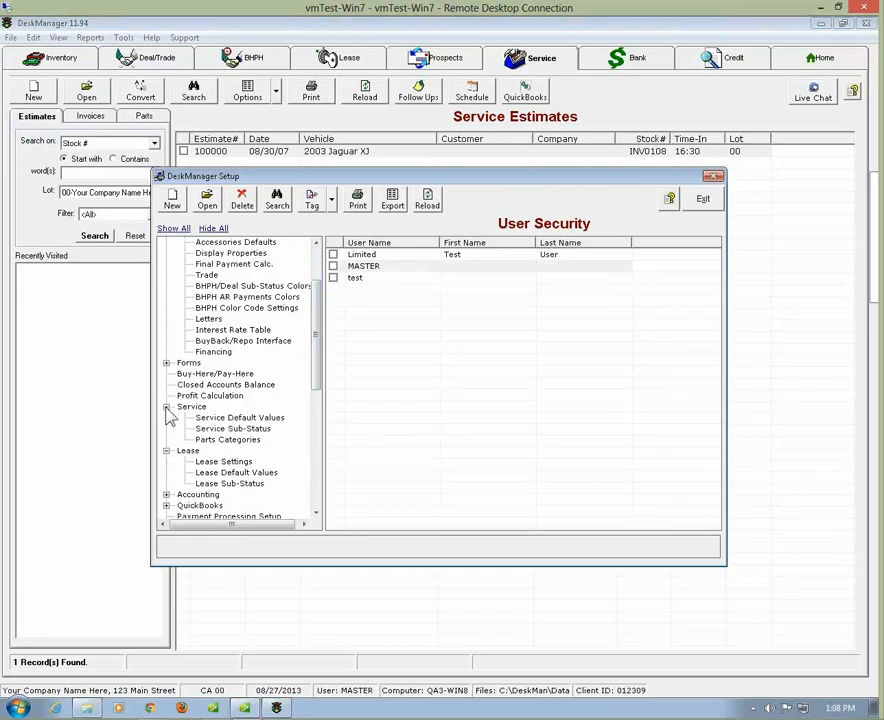
{"action": "double_click", "coordinate": [252, 419]}
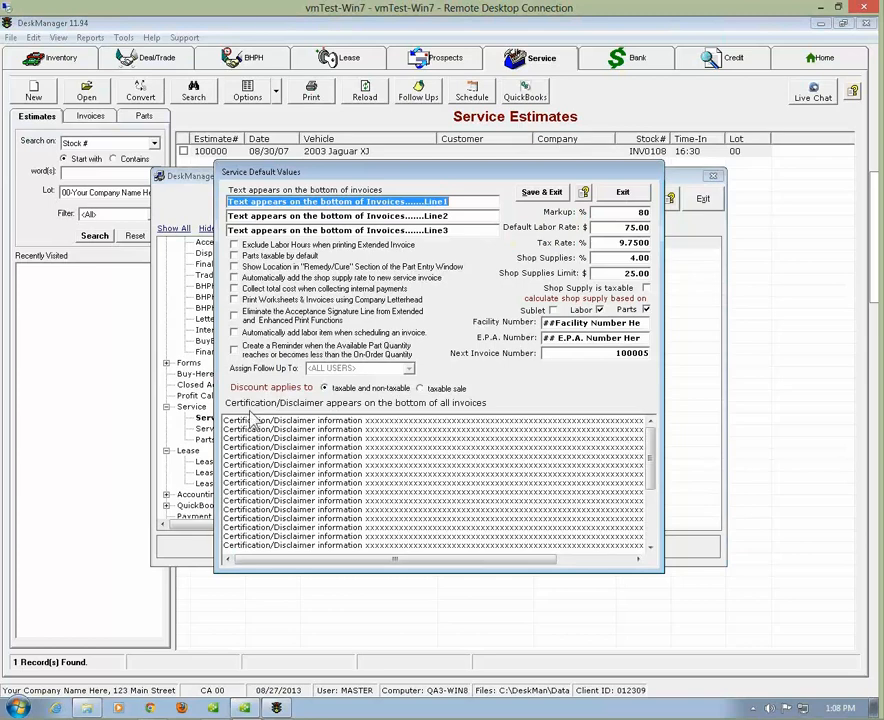
{"action": "left_click", "coordinate": [585, 193]}
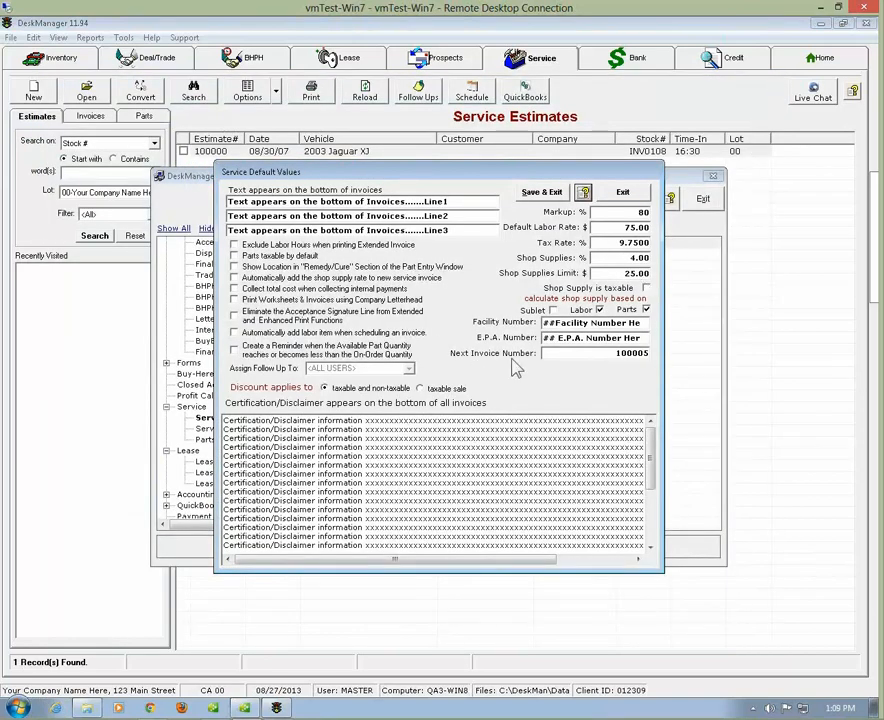
{"action": "left_click", "coordinate": [624, 193]}
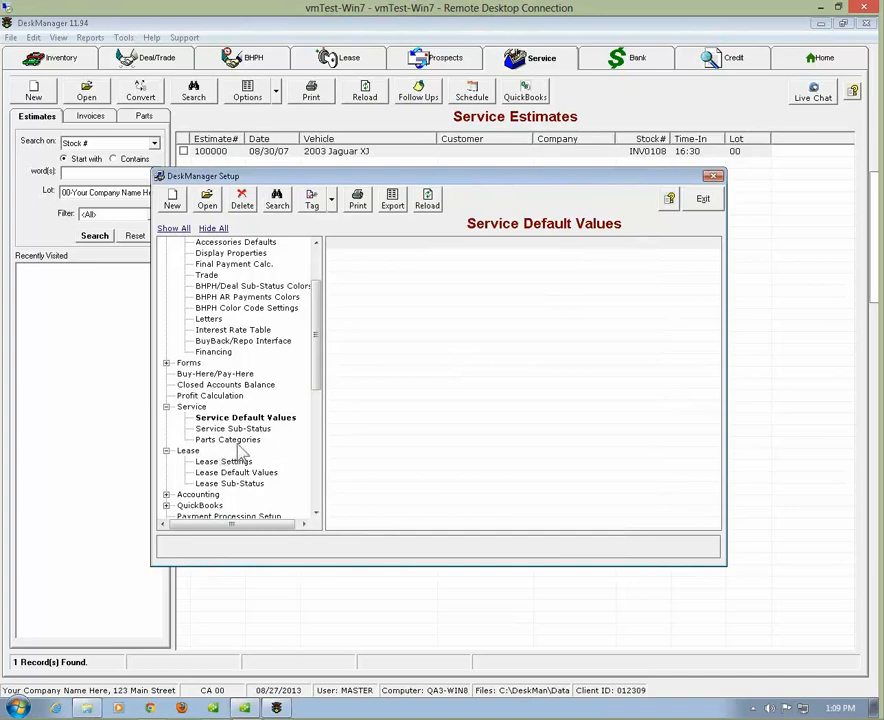
Step: Add a service sub-status named "Parts on Backorder" with the color red, save it and leave the setup
{"action": "left_click", "coordinate": [264, 430]}
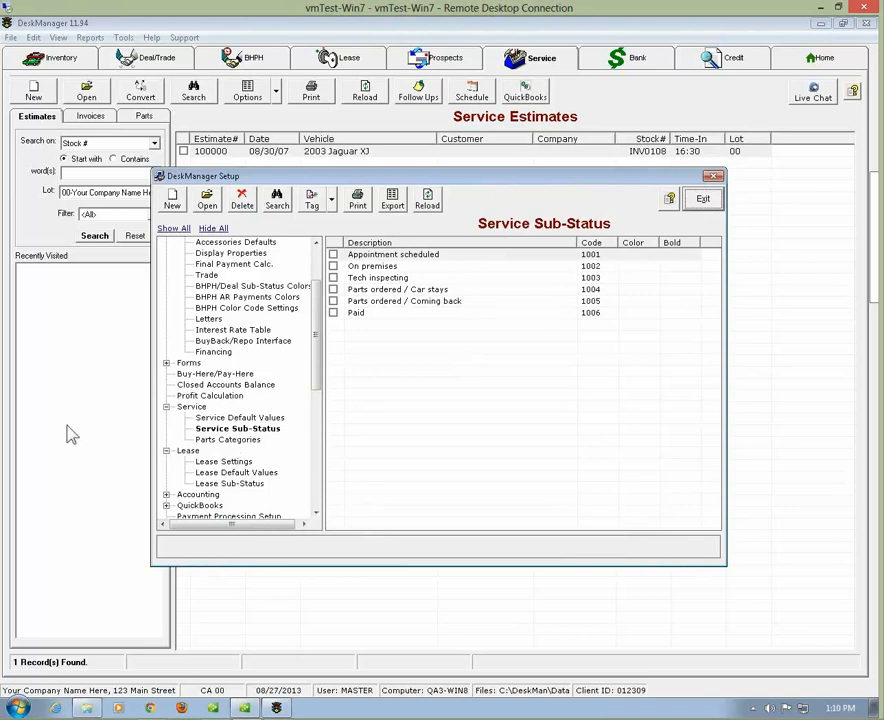
{"action": "left_click", "coordinate": [421, 256]}
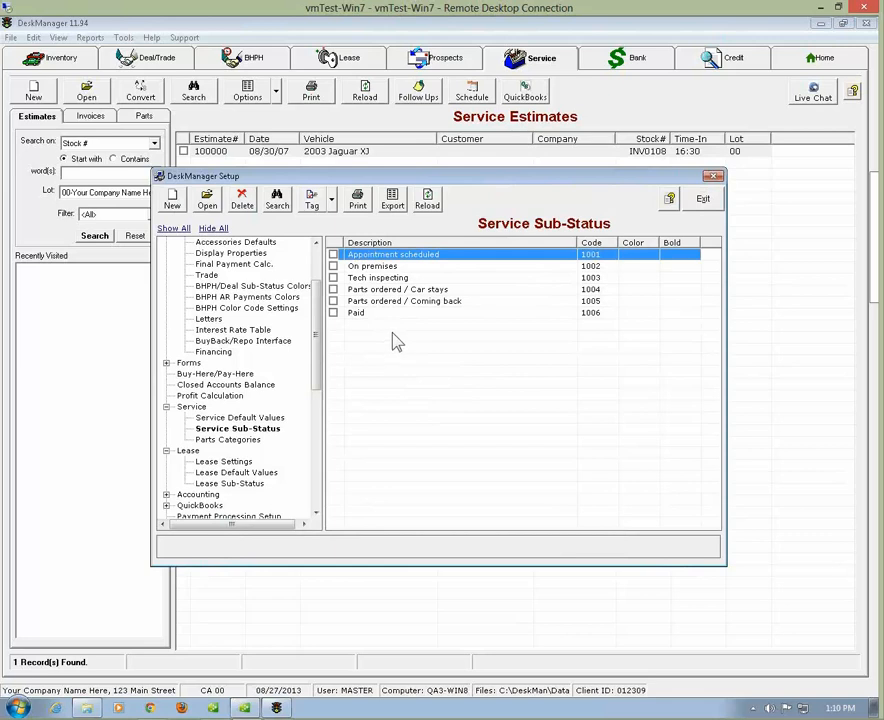
{"action": "left_click", "coordinate": [173, 205]}
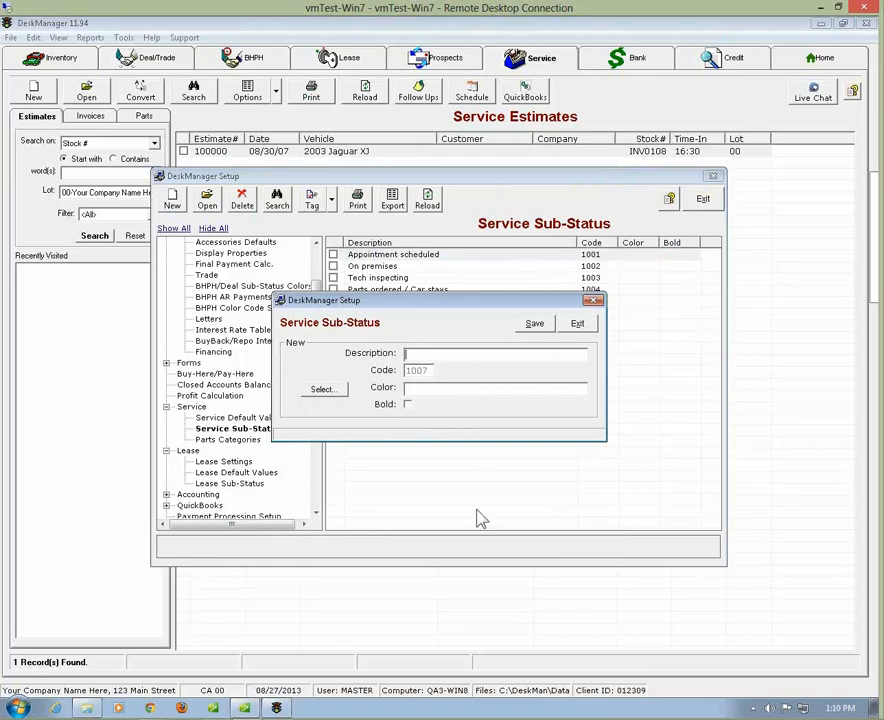
{"action": "type", "text": "Parts on Backorder"}
{"action": "left_click", "coordinate": [333, 390]}
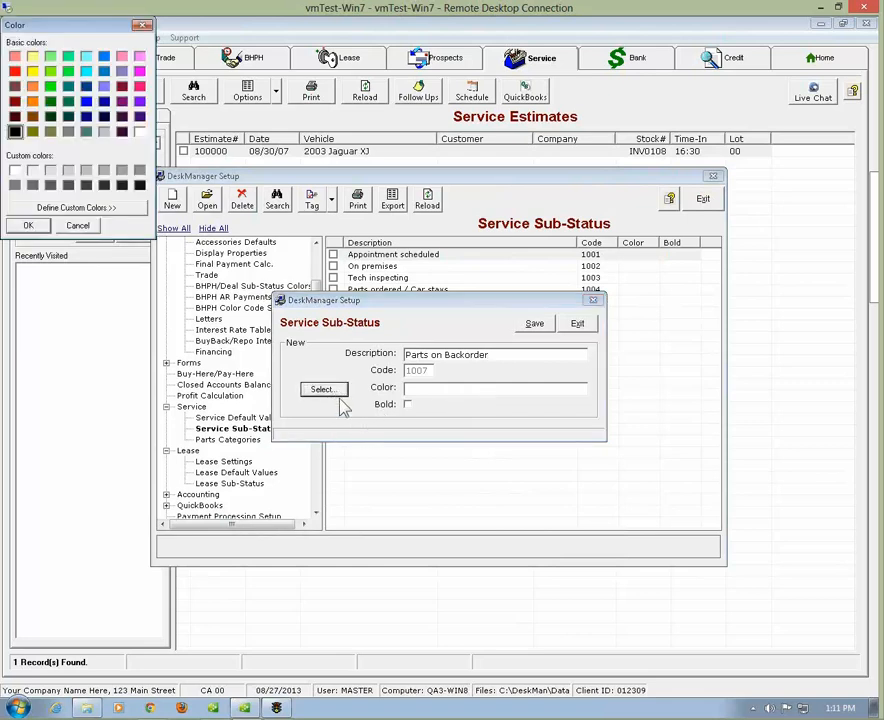
{"action": "left_click", "coordinate": [15, 70]}
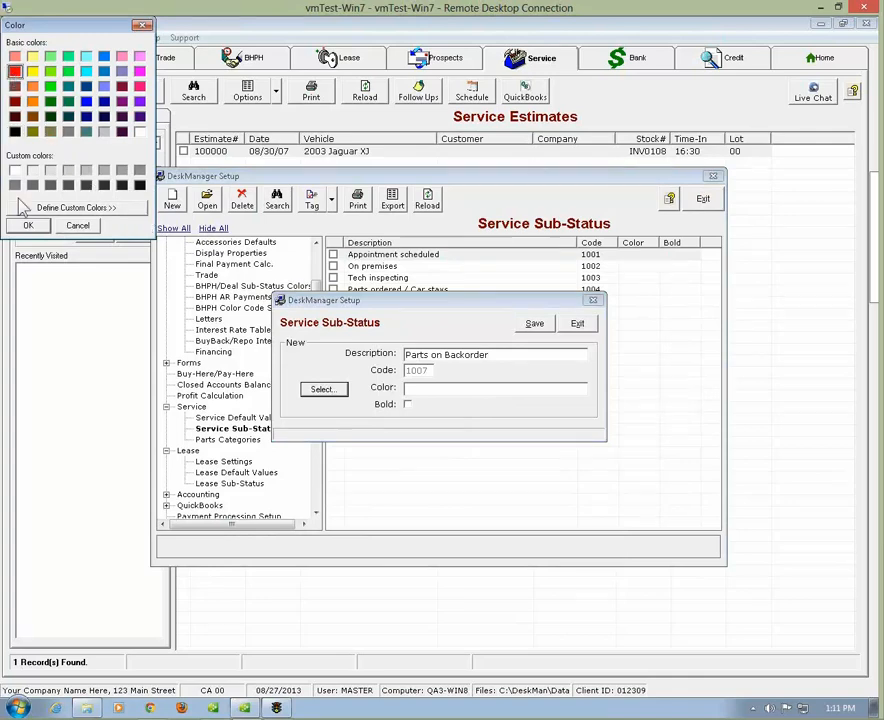
{"action": "left_click", "coordinate": [28, 225]}
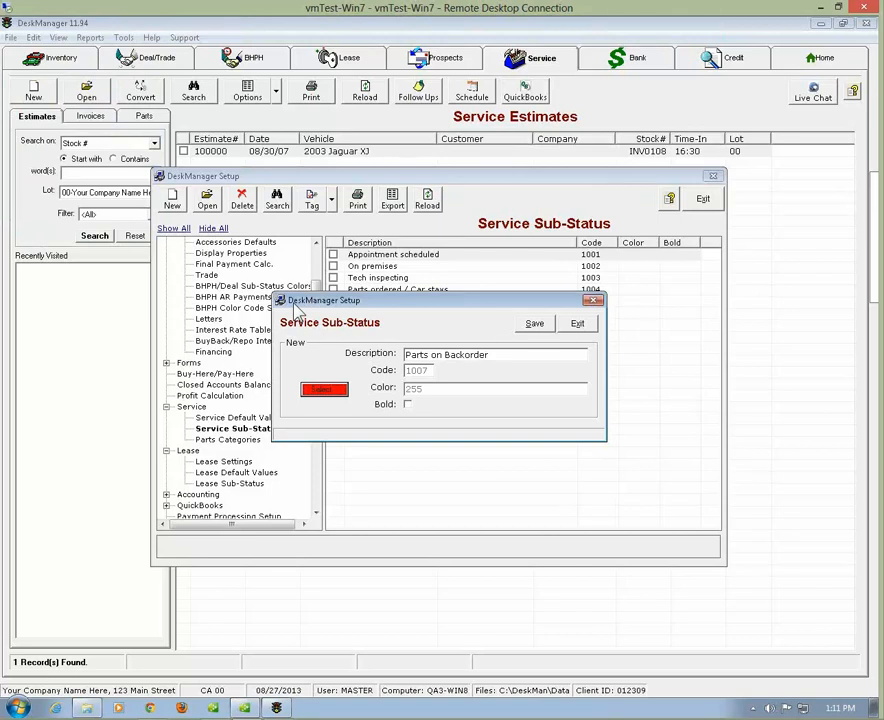
{"action": "left_click", "coordinate": [535, 324]}
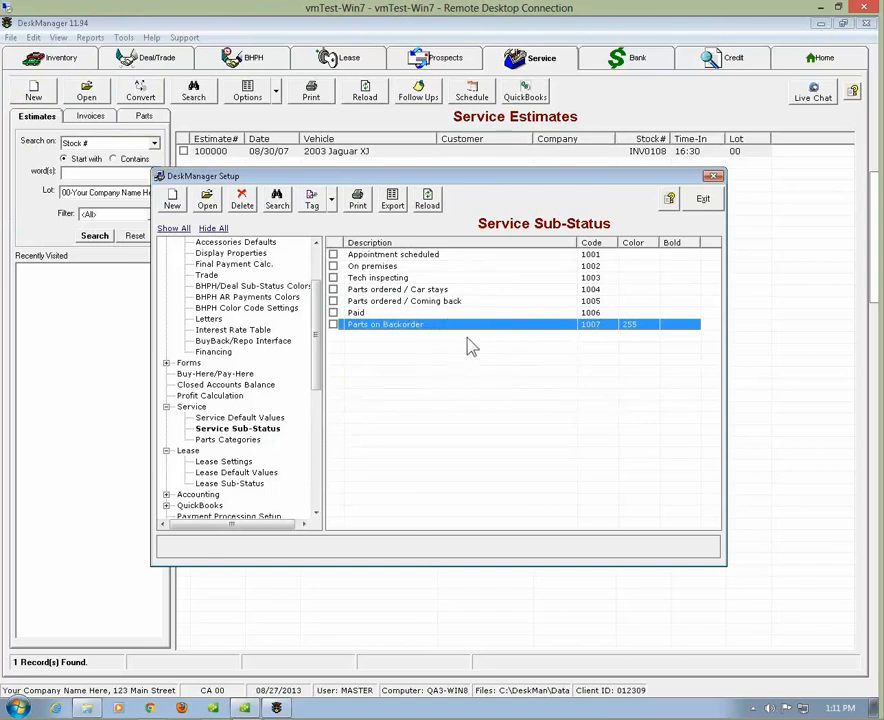
{"action": "left_click", "coordinate": [702, 198]}
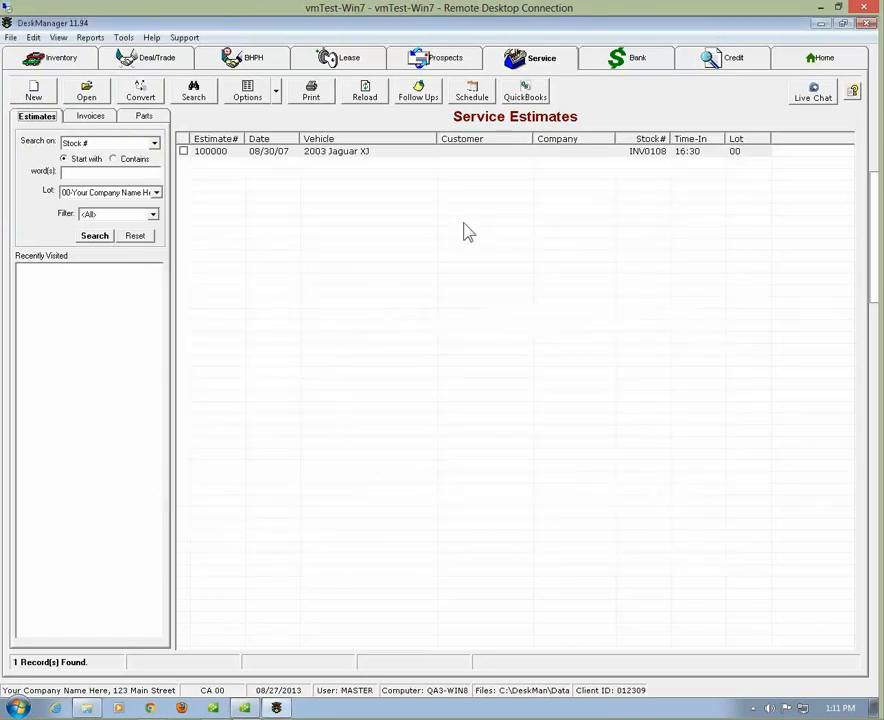
Step: Look at the color-coded vehicle list in Inventory and return to the Service module
{"action": "left_click", "coordinate": [58, 62]}
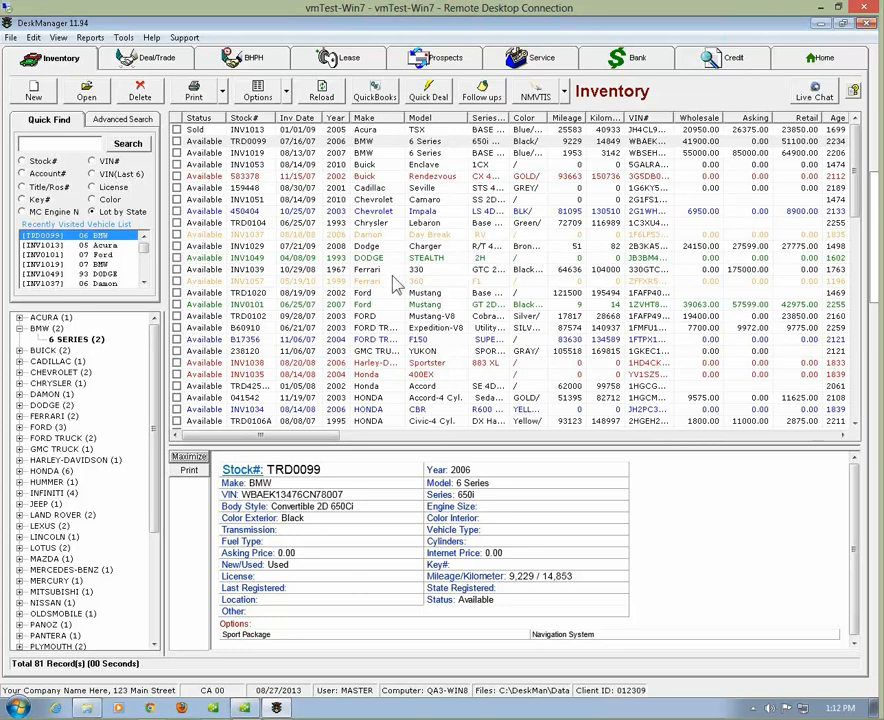
{"action": "left_click", "coordinate": [524, 62]}
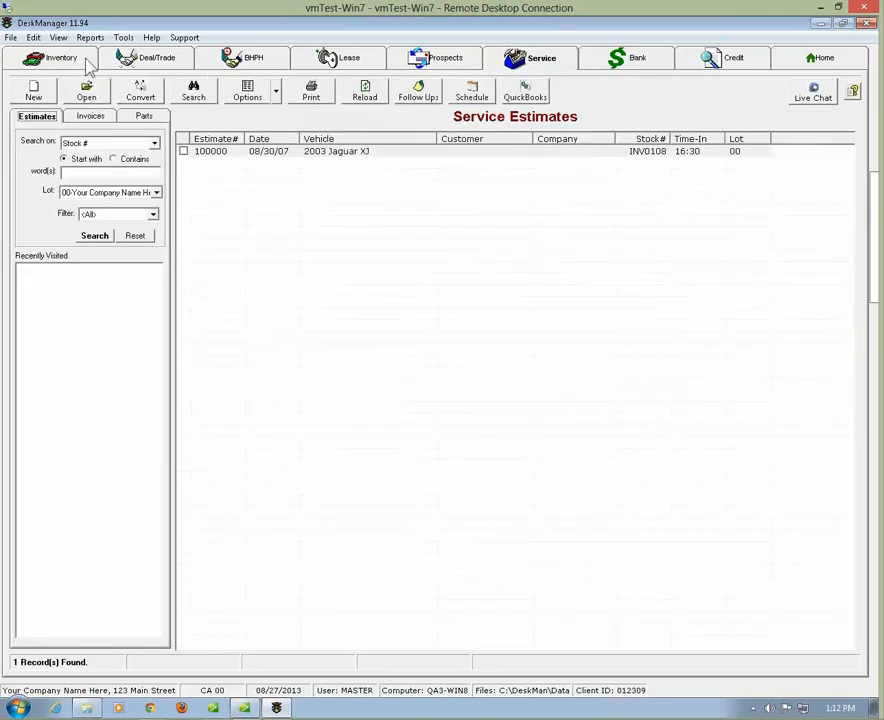
Step: Open the service Parts Categories in the program setup and examine the LABOR, PART and SUBLET categories
{"action": "left_click", "coordinate": [10, 38]}
{"action": "left_click", "coordinate": [40, 130]}
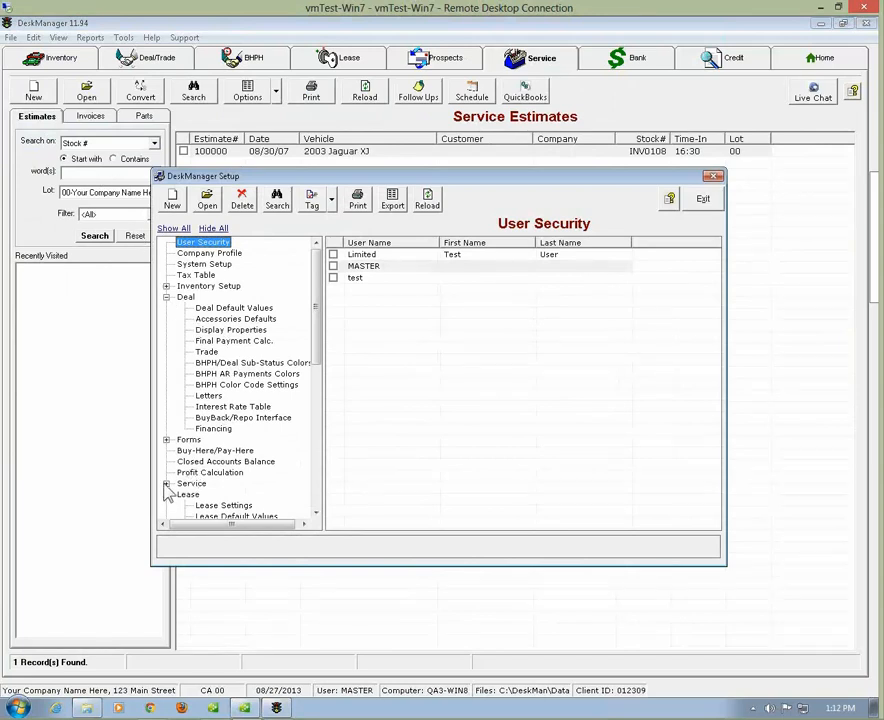
{"action": "left_click", "coordinate": [166, 483]}
{"action": "left_click_drag", "start_coordinate": [318, 365], "coordinate": [326, 412]}
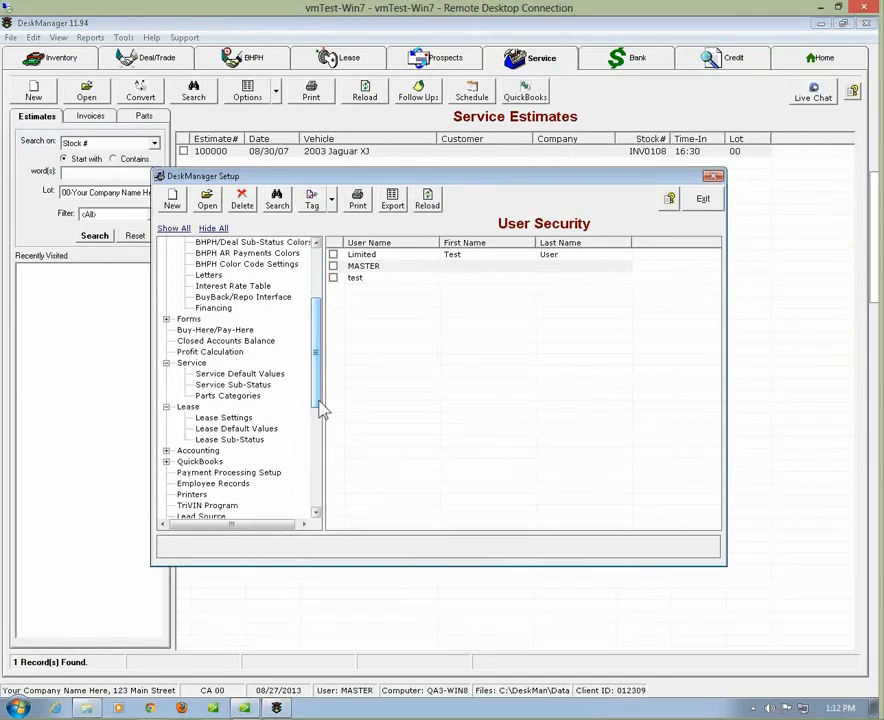
{"action": "left_click", "coordinate": [228, 396]}
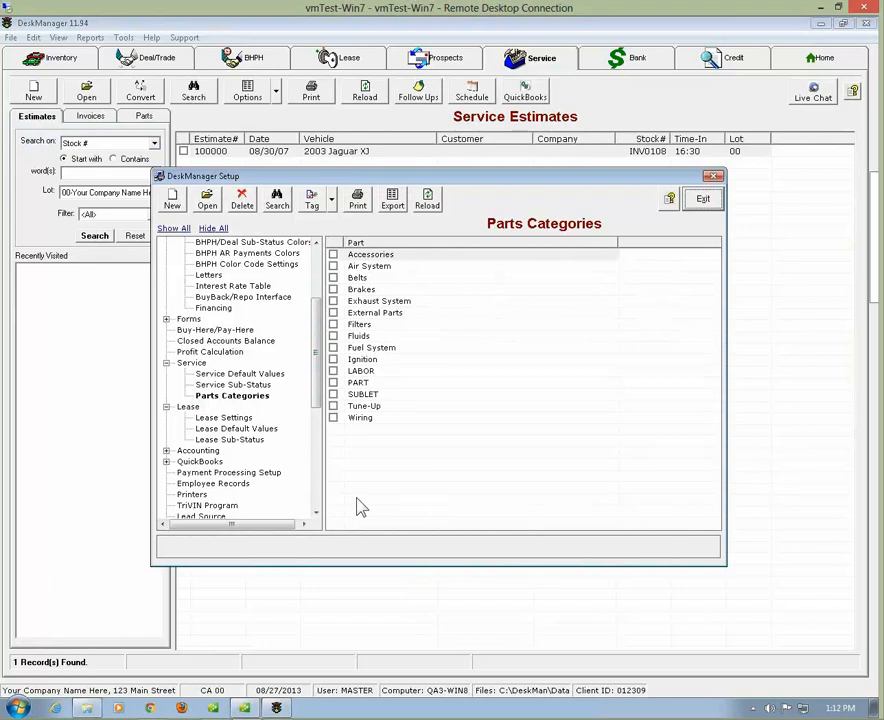
{"action": "left_click", "coordinate": [392, 372]}
{"action": "left_click", "coordinate": [396, 383]}
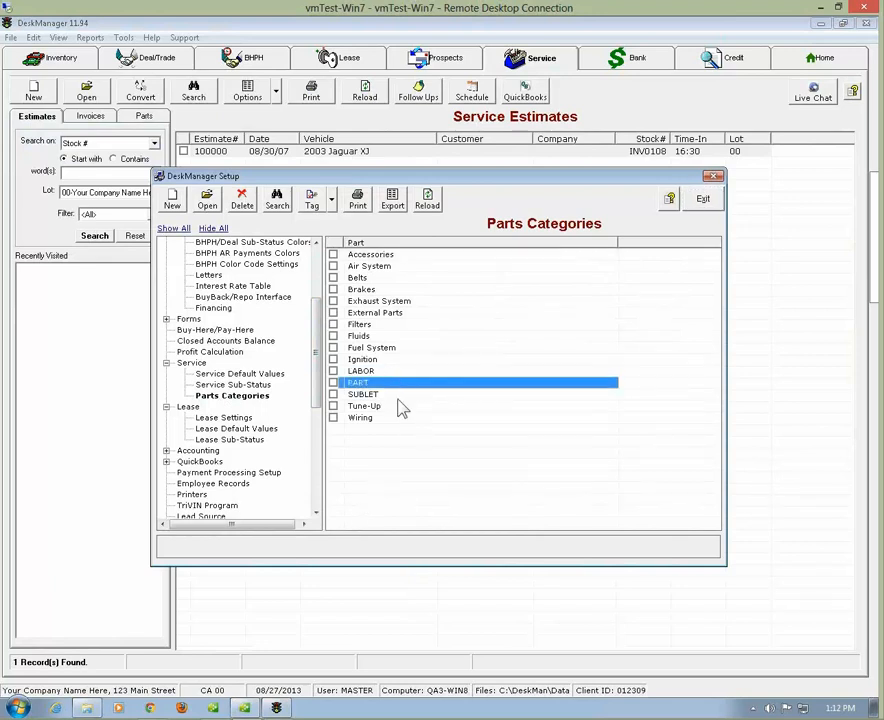
{"action": "left_click", "coordinate": [398, 395]}
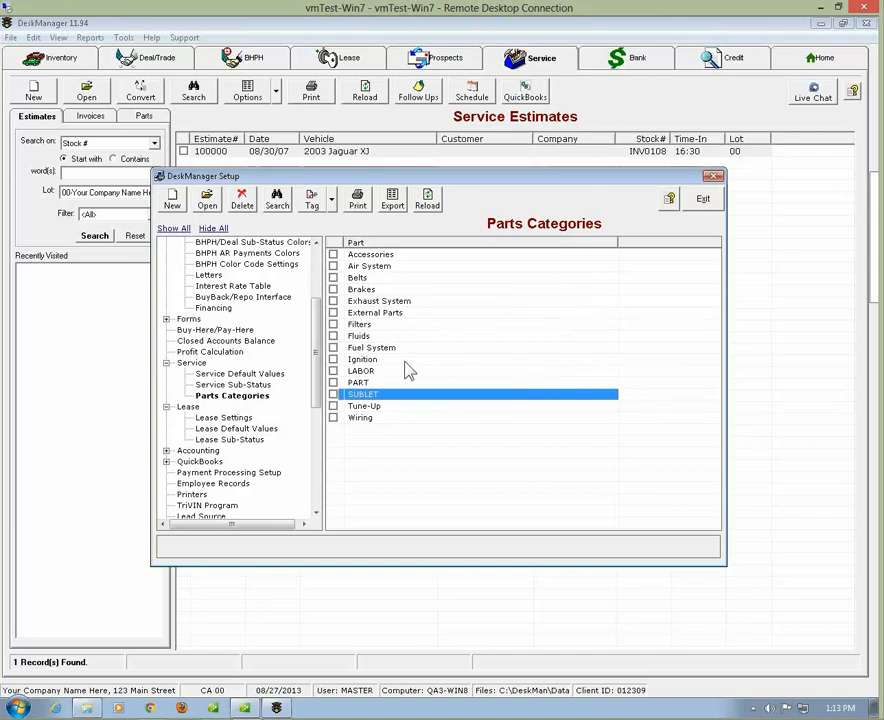
Step: Examine the Filters, PART, Accessories and Belts categories, and close the setup
{"action": "left_click", "coordinate": [362, 325]}
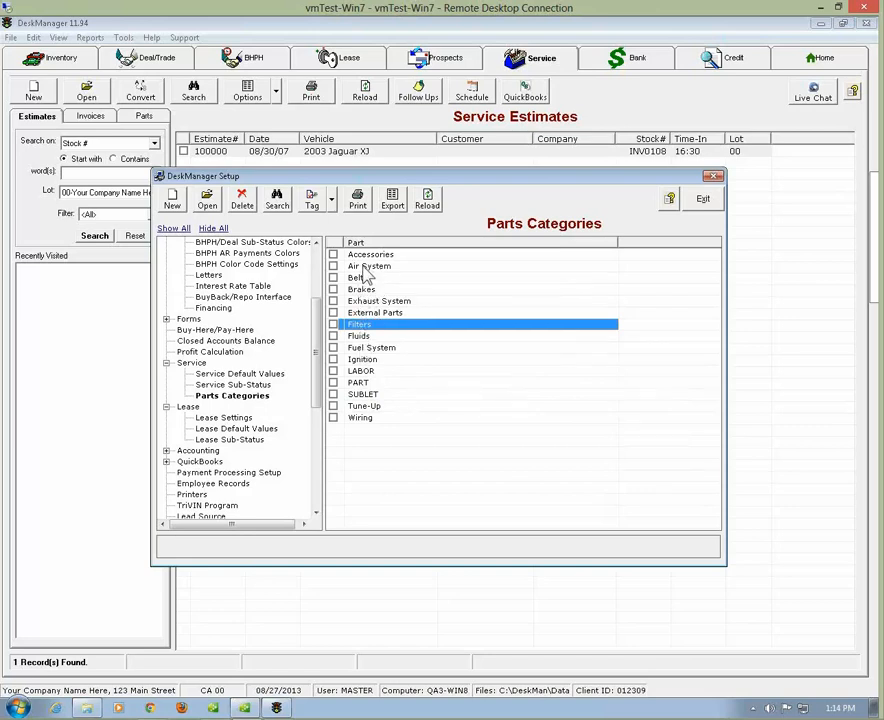
{"action": "left_click", "coordinate": [362, 385]}
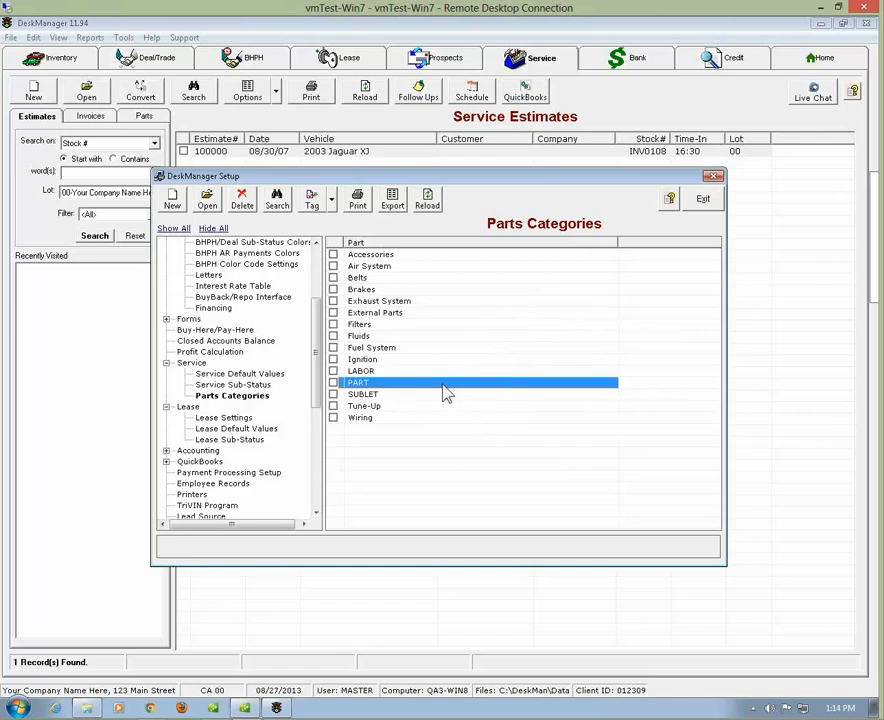
{"action": "left_click", "coordinate": [362, 256]}
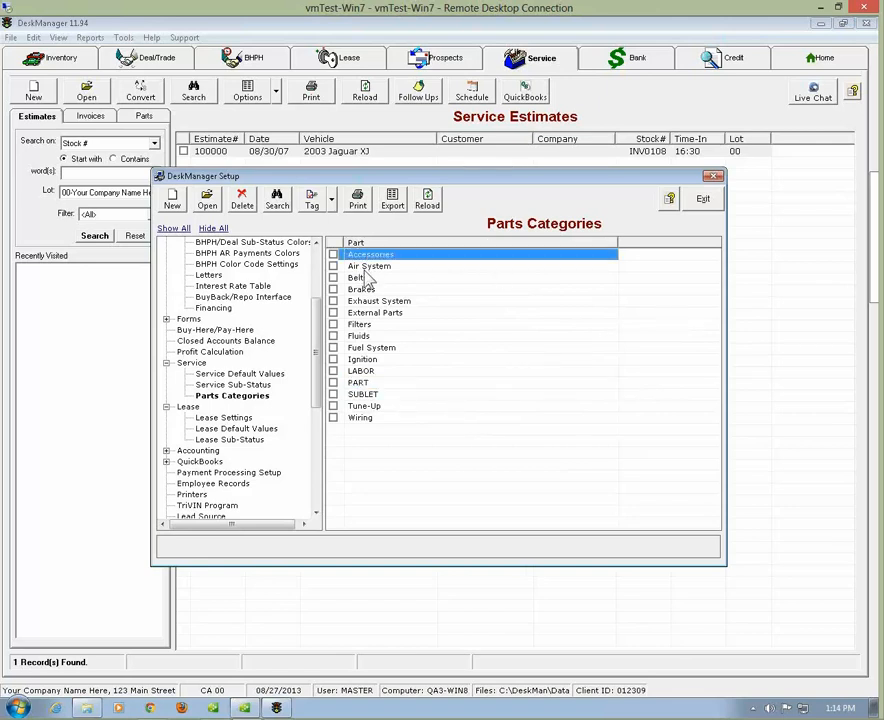
{"action": "left_click", "coordinate": [366, 278]}
{"action": "left_click", "coordinate": [368, 325]}
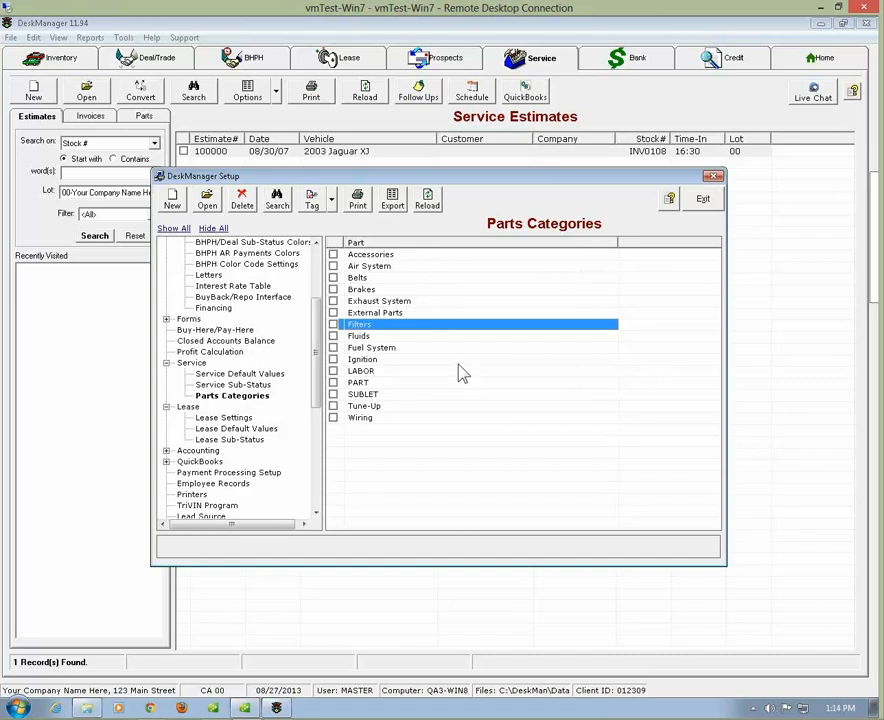
{"action": "left_click", "coordinate": [708, 196]}
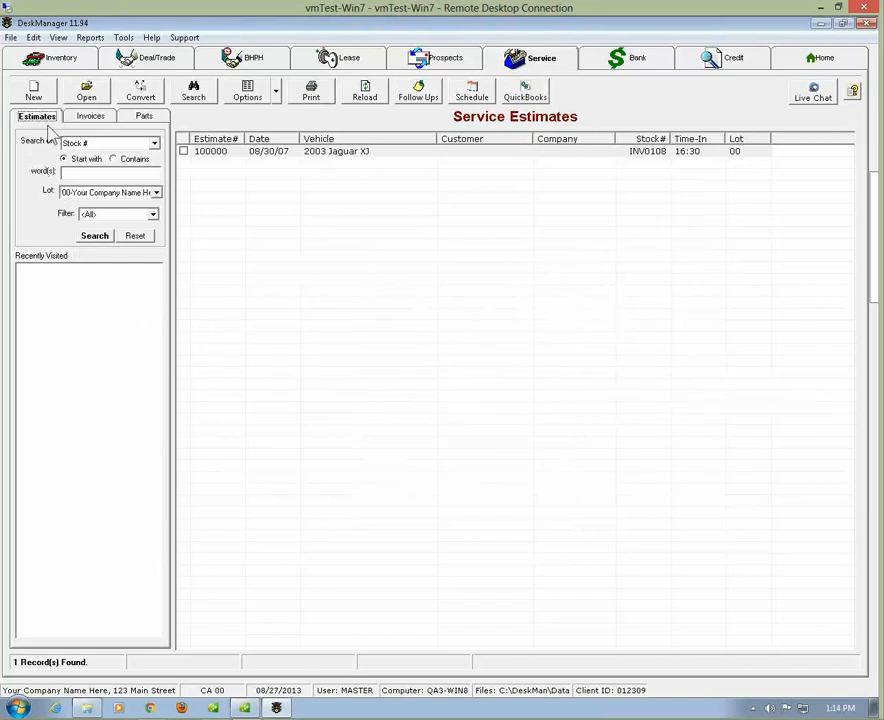
Step: Look over the service invoices list and bring up the service parts list
{"action": "left_click", "coordinate": [89, 117]}
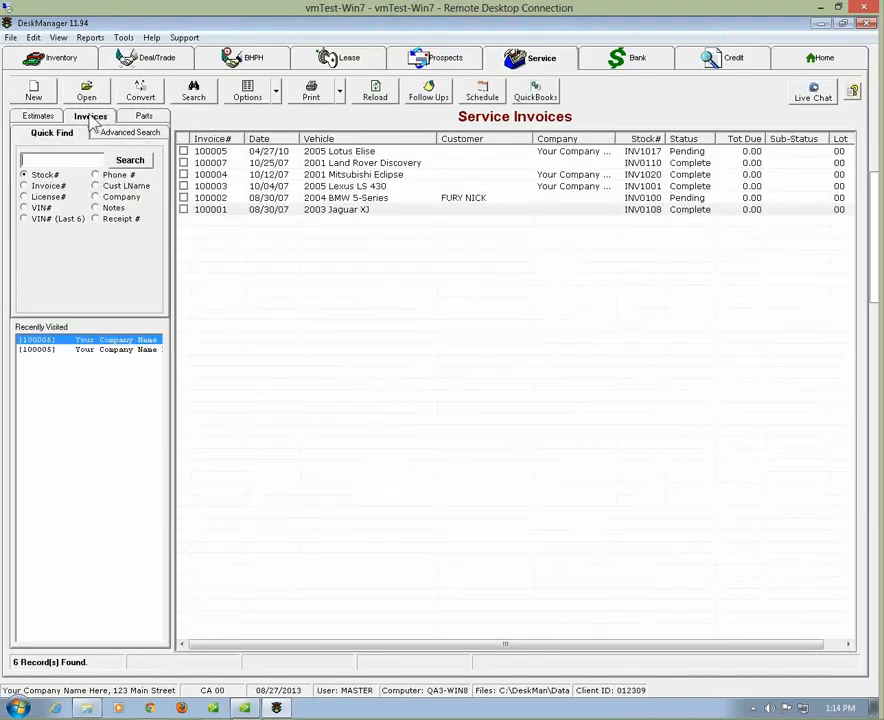
{"action": "left_click", "coordinate": [145, 118]}
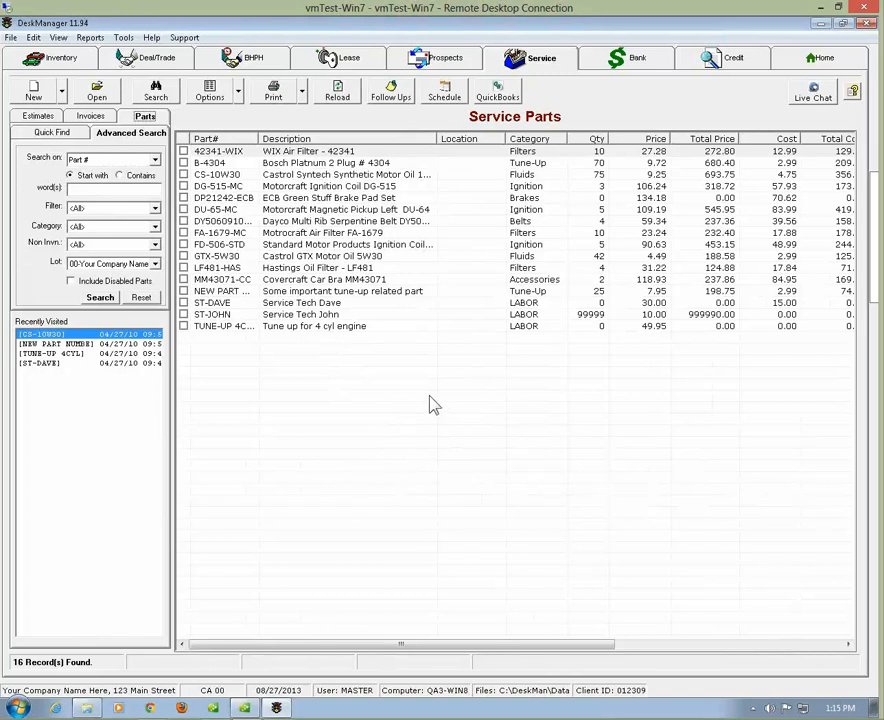
Step: Start a new service part with part number MC-001-A and the Tune-Up category
{"action": "left_click", "coordinate": [53, 98]}
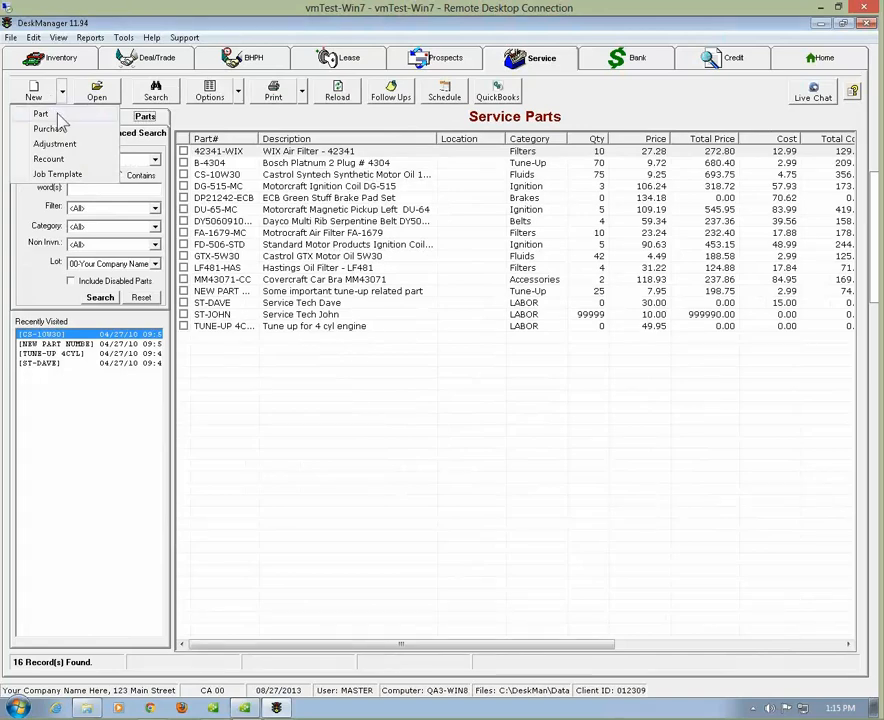
{"action": "left_click", "coordinate": [60, 117]}
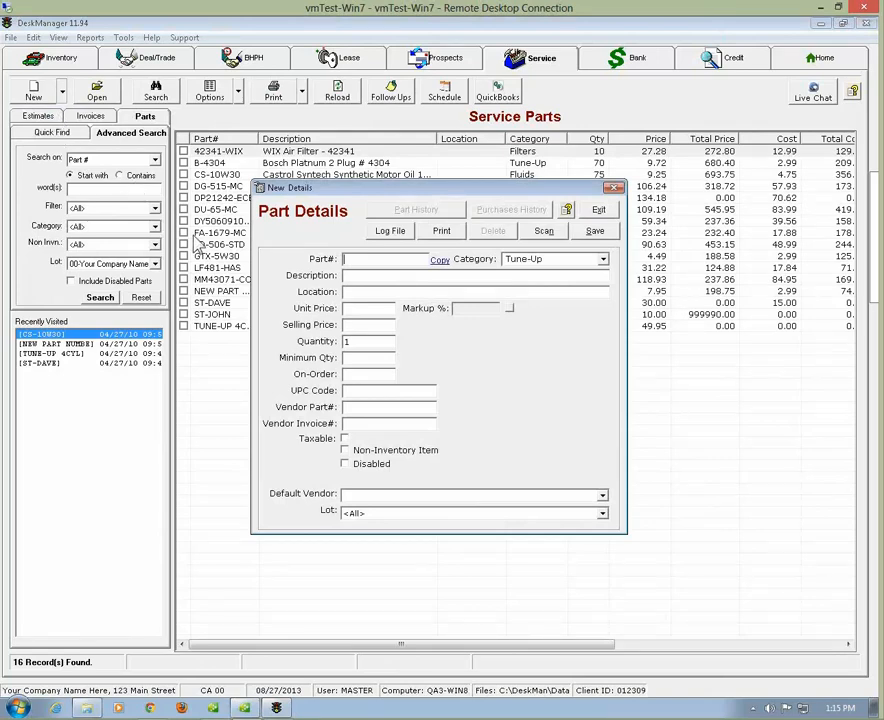
{"action": "type", "text": "MC-001-A"}
{"action": "left_click", "coordinate": [599, 260]}
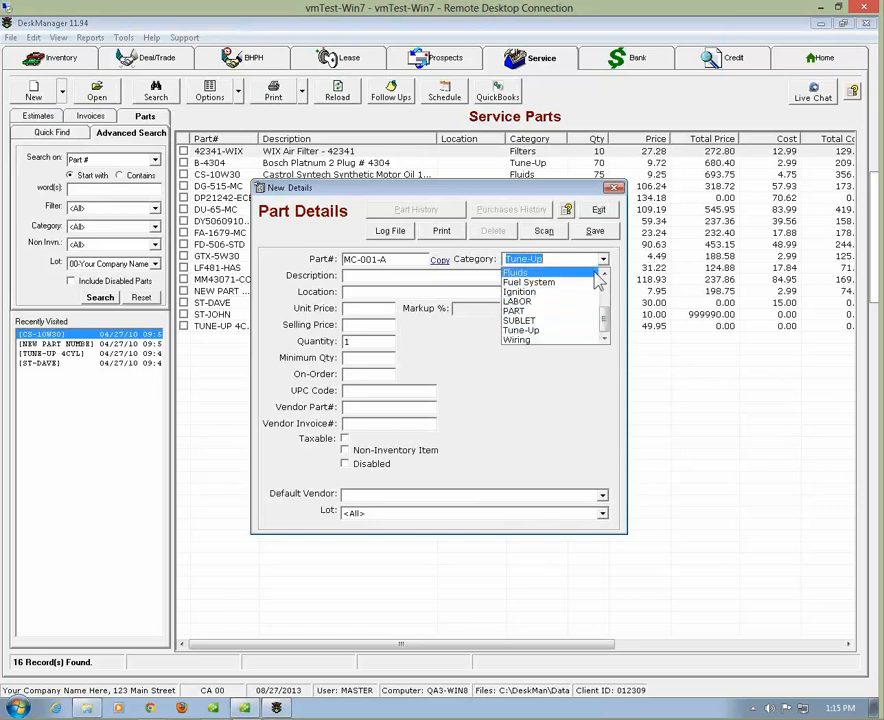
{"action": "left_click", "coordinate": [555, 333]}
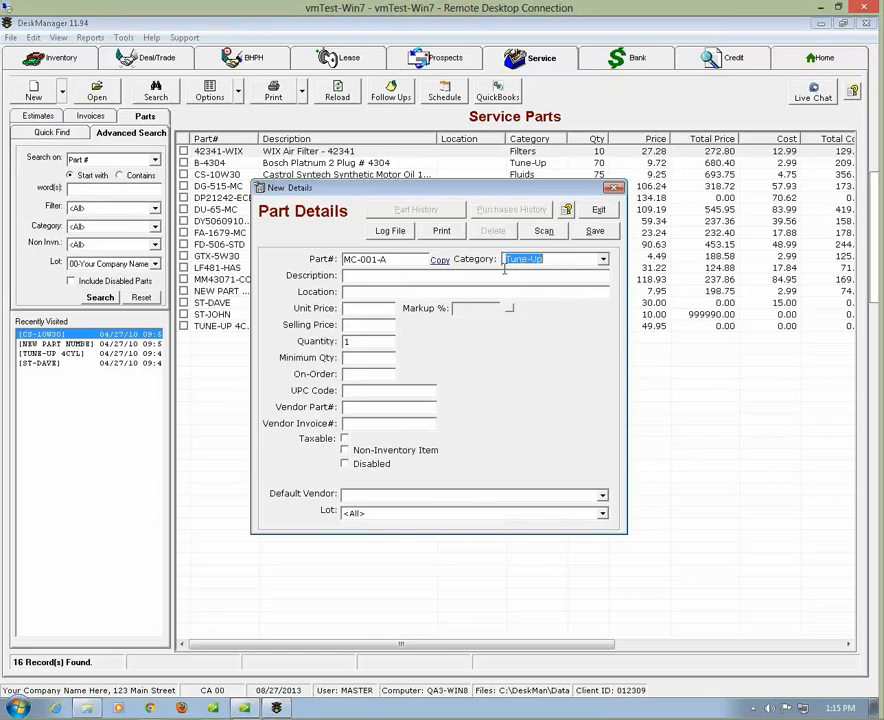
Step: Look through the available part categories, keep Tune-Up, and enter the description "MotorCraft Tune-Up Related Thingie"
{"action": "left_click", "coordinate": [603, 259]}
{"action": "scroll", "coordinate": [580, 280], "scroll_direction": "up", "scroll_amount": 3}
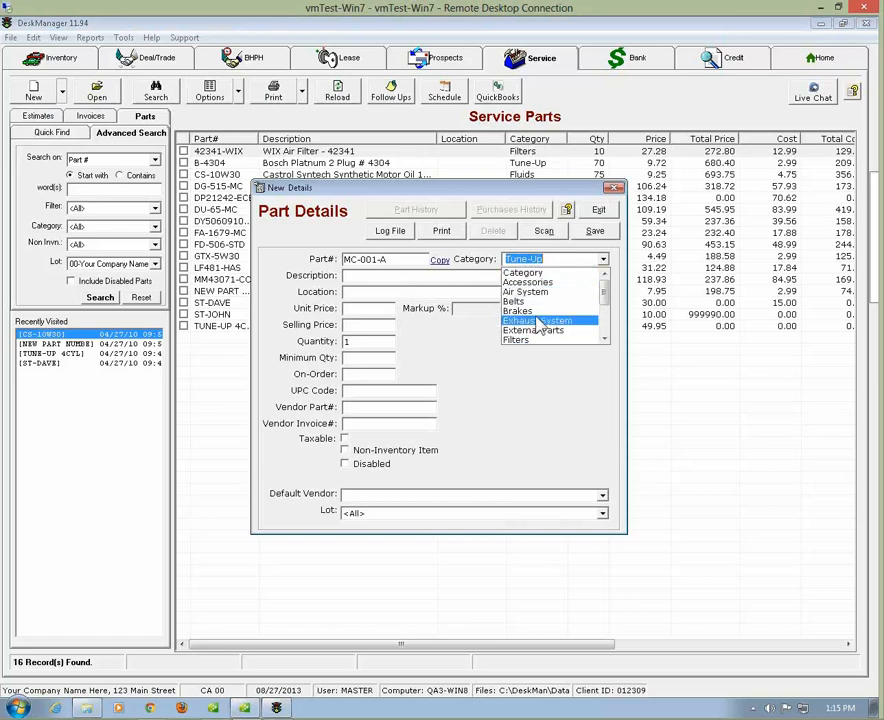
{"action": "scroll", "coordinate": [530, 325], "scroll_direction": "down", "scroll_amount": 2}
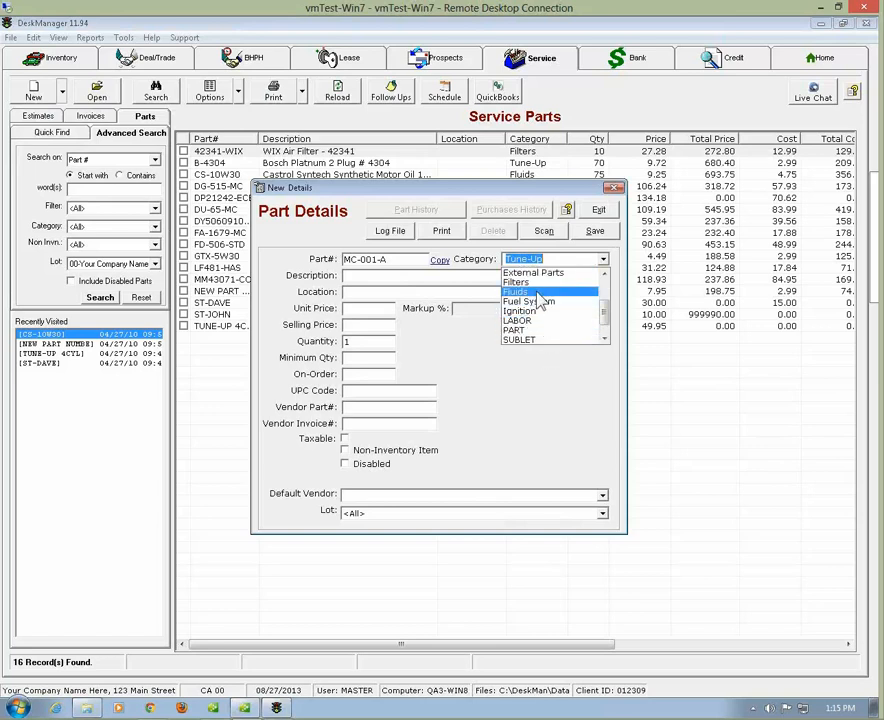
{"action": "scroll", "coordinate": [541, 301], "scroll_direction": "down", "scroll_amount": 1}
{"action": "key", "text": "Escape"}
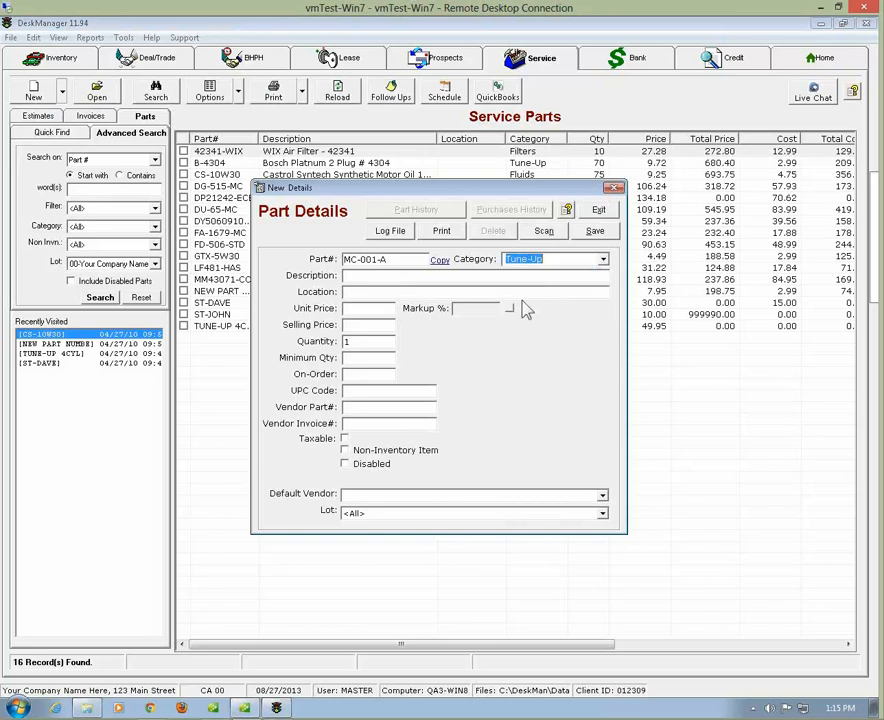
{"action": "key", "text": "Tab"}
{"action": "type", "text": "MotorCraft"}
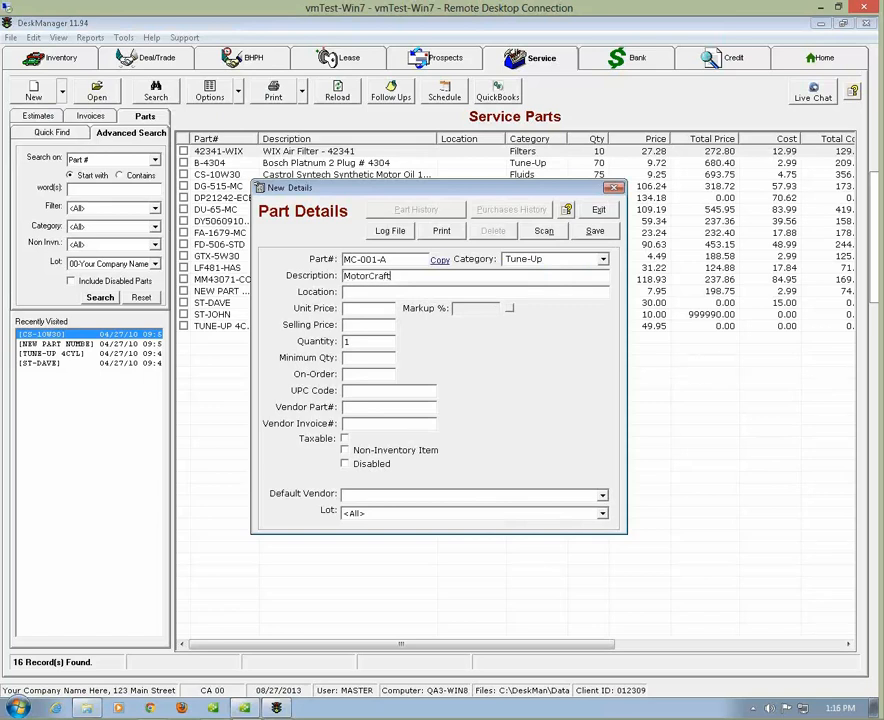
{"action": "type", "text": " Tune-Up Related Thingie"}
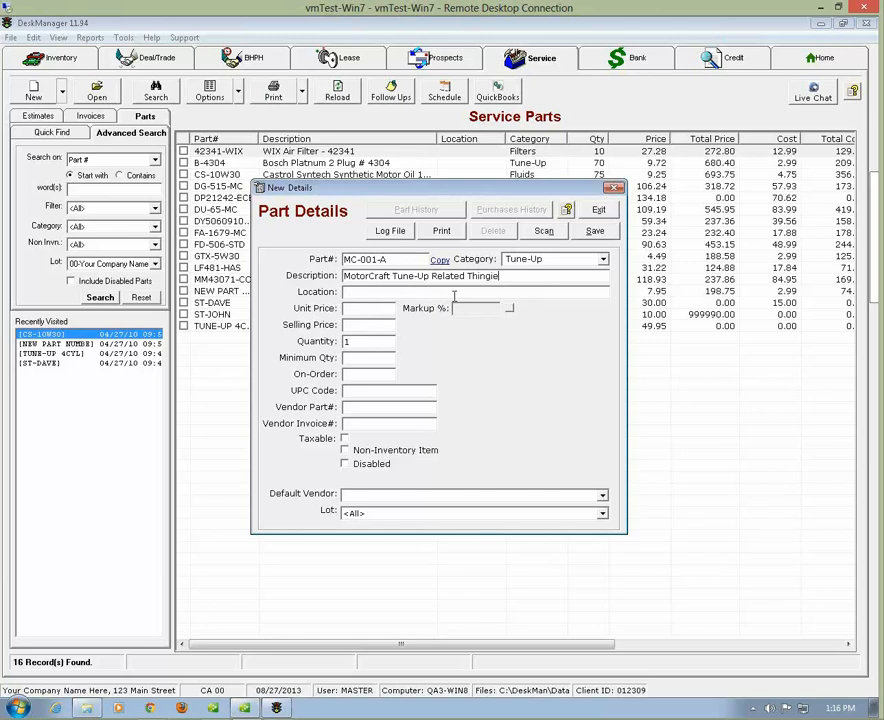
Step: Set the new part's unit price to 14.95 and apply a markup of 80 percent
{"action": "left_click", "coordinate": [348, 308]}
{"action": "type", "text": "14.95"}
{"action": "left_click", "coordinate": [509, 309]}
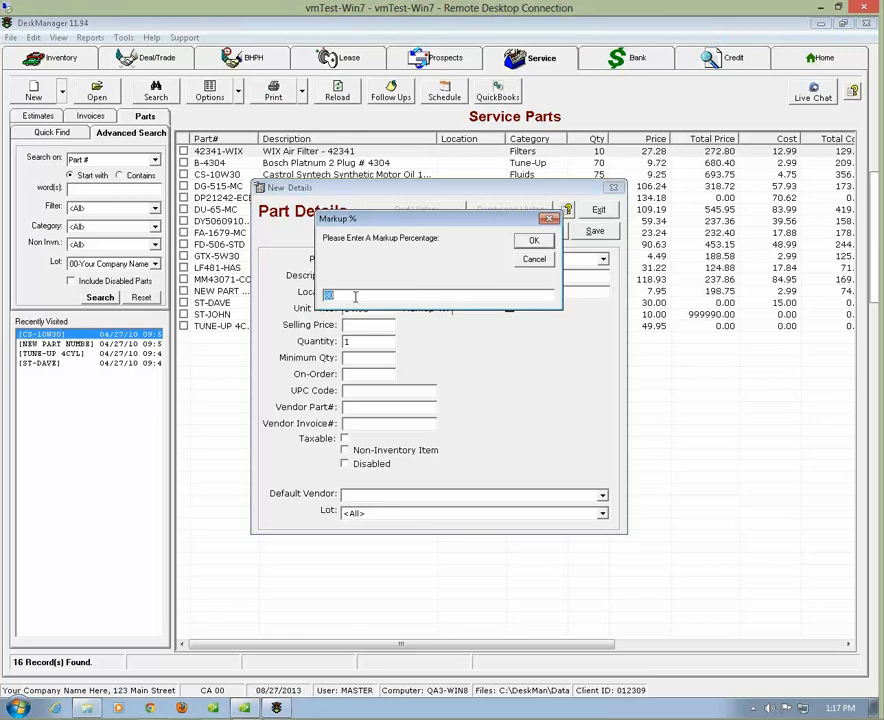
{"action": "left_click", "coordinate": [534, 241]}
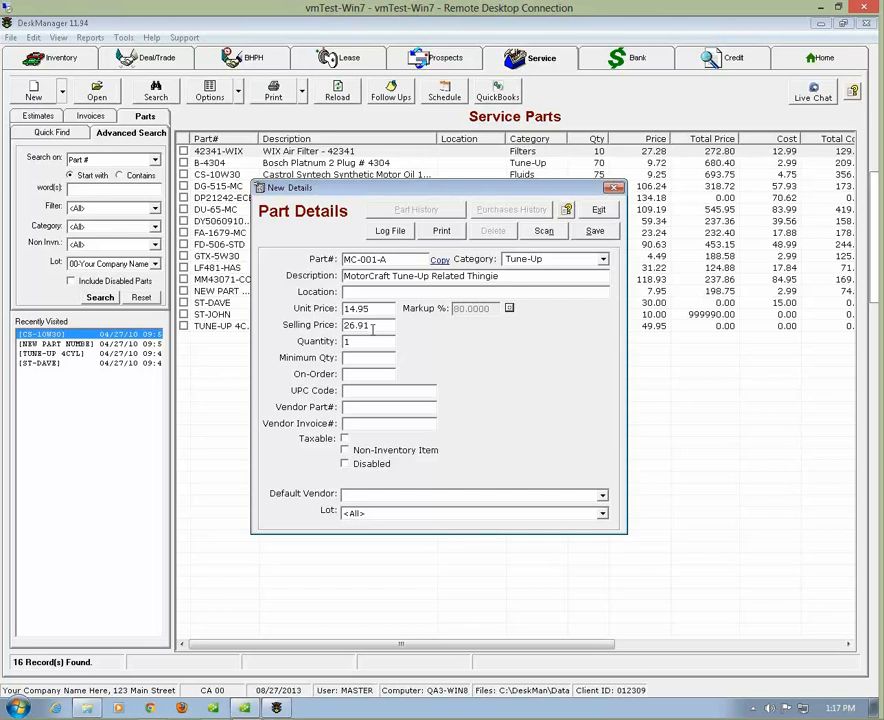
Step: Set the new part's quantity to 4 and its minimum quantity to 2, leaving on-order and UPC code empty
{"action": "double_click", "coordinate": [358, 341]}
{"action": "type", "text": "4"}
{"action": "left_click", "coordinate": [361, 357]}
{"action": "type", "text": "2"}
{"action": "left_click", "coordinate": [354, 375]}
{"action": "left_click", "coordinate": [352, 391]}
{"action": "left_click", "coordinate": [18, 705]}
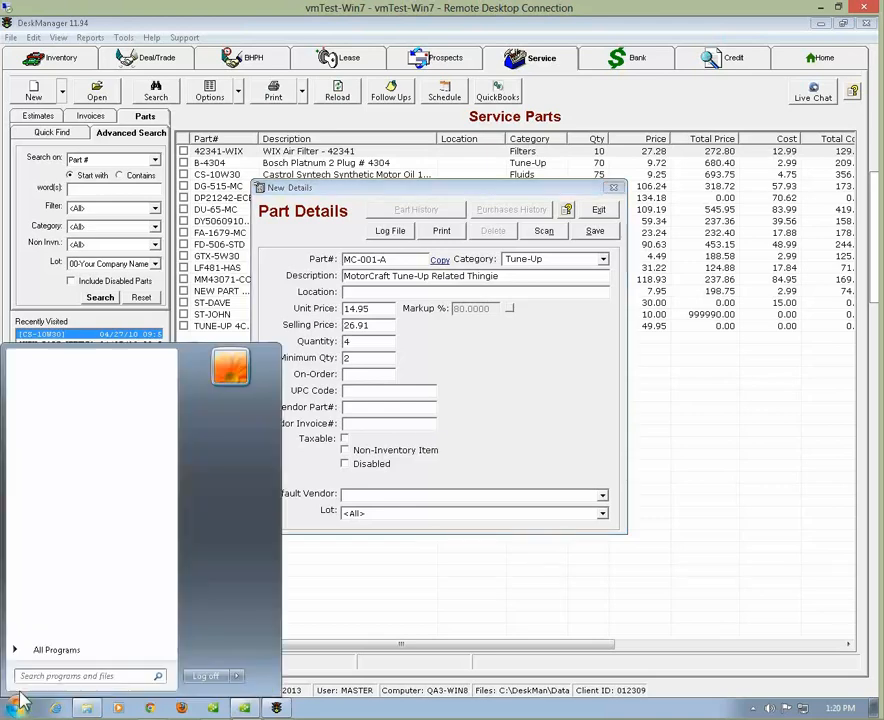
{"action": "left_click", "coordinate": [14, 478]}
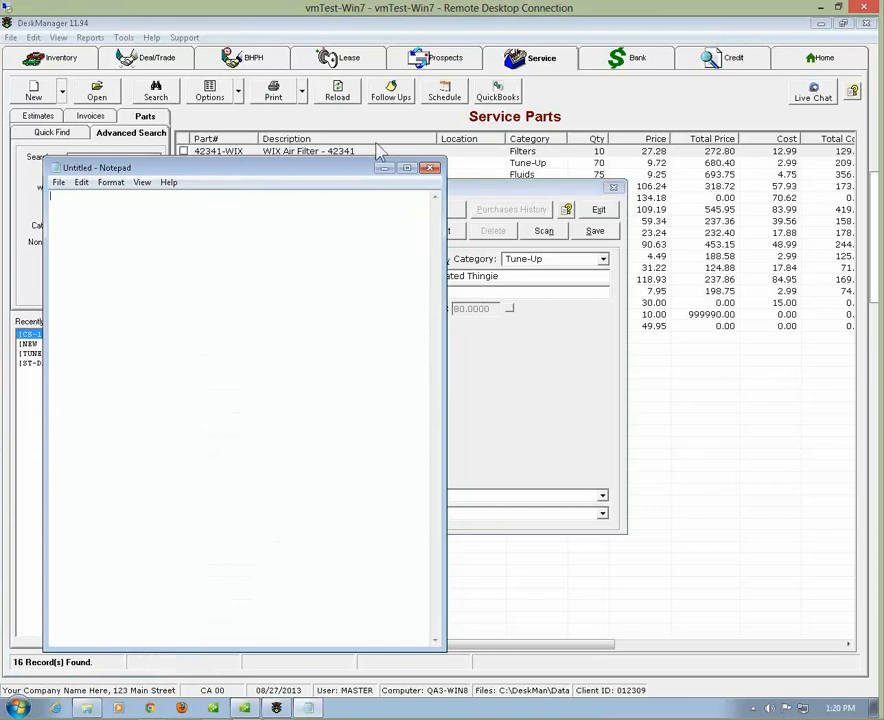
{"action": "left_click", "coordinate": [430, 168]}
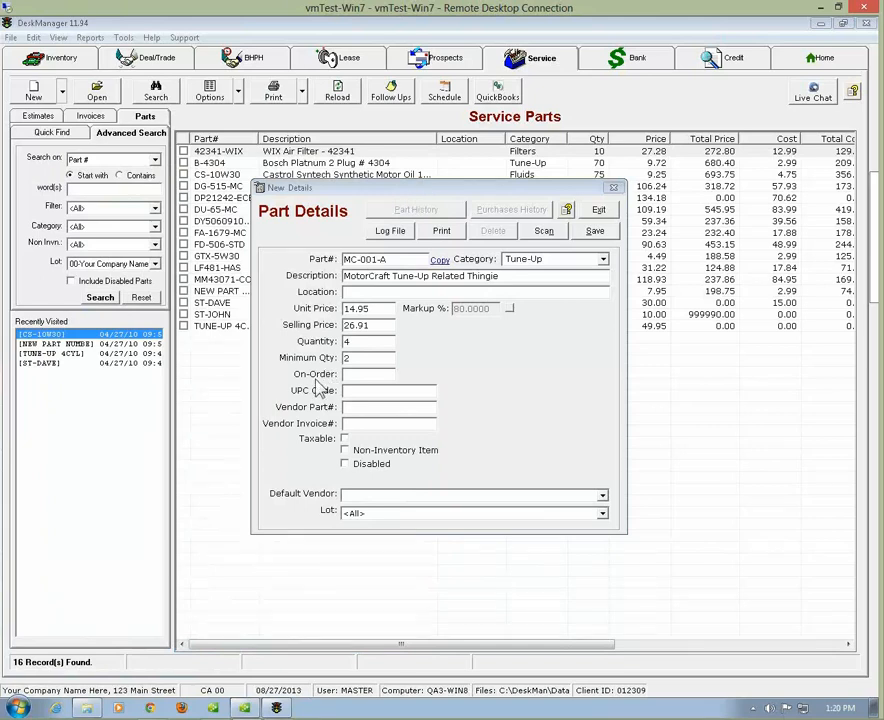
Step: Leave the vendor part and invoice numbers empty, mark the part as taxable, and keep the minimum quantity at 2
{"action": "left_click", "coordinate": [353, 406]}
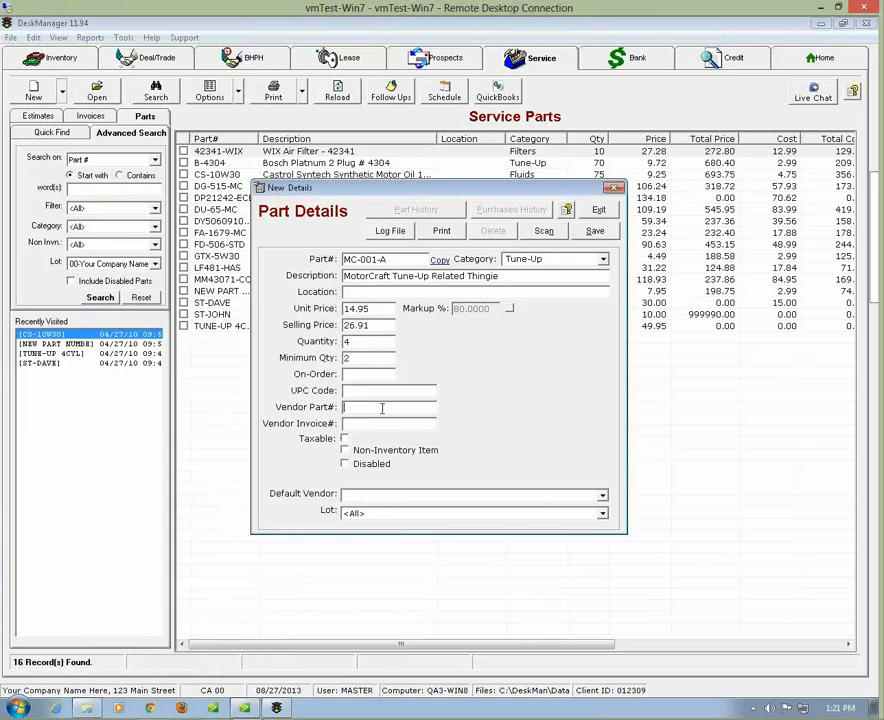
{"action": "left_click", "coordinate": [361, 423]}
{"action": "left_click", "coordinate": [345, 440]}
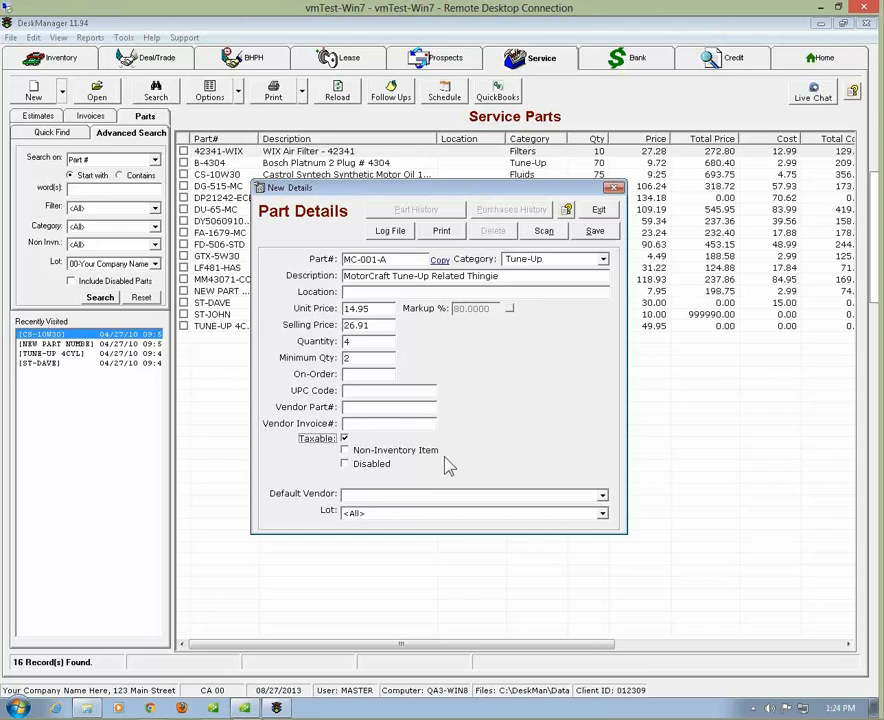
{"action": "left_click", "coordinate": [347, 360]}
{"action": "type", "text": "2"}
Step: Choose Auto Parts Warehouse as the default vendor of the new part
{"action": "left_click", "coordinate": [603, 497]}
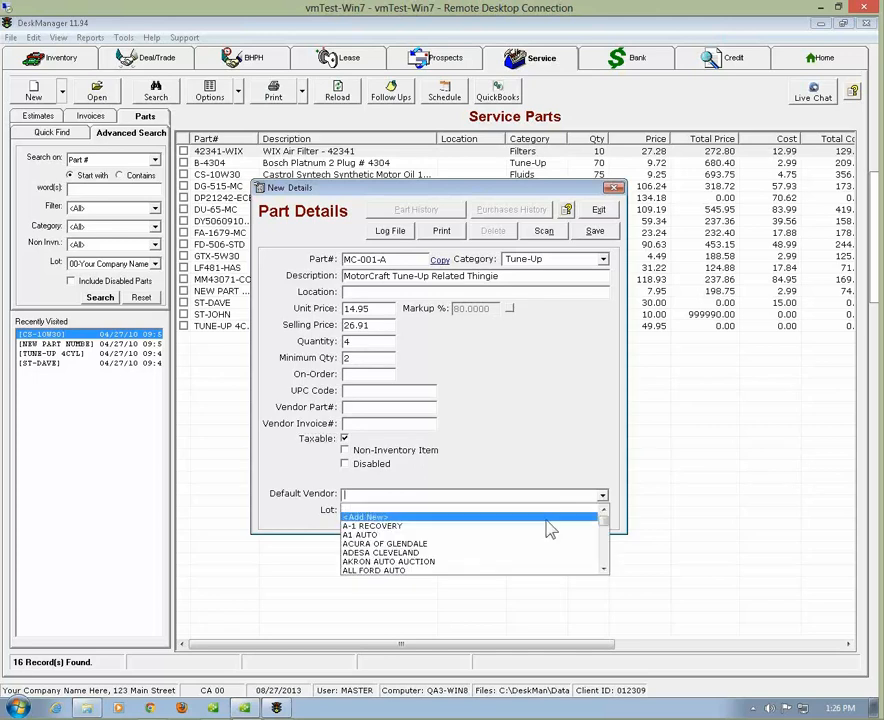
{"action": "scroll", "coordinate": [546, 528], "scroll_direction": "down", "scroll_amount": 2}
{"action": "scroll", "coordinate": [546, 528], "scroll_direction": "down", "scroll_amount": 1}
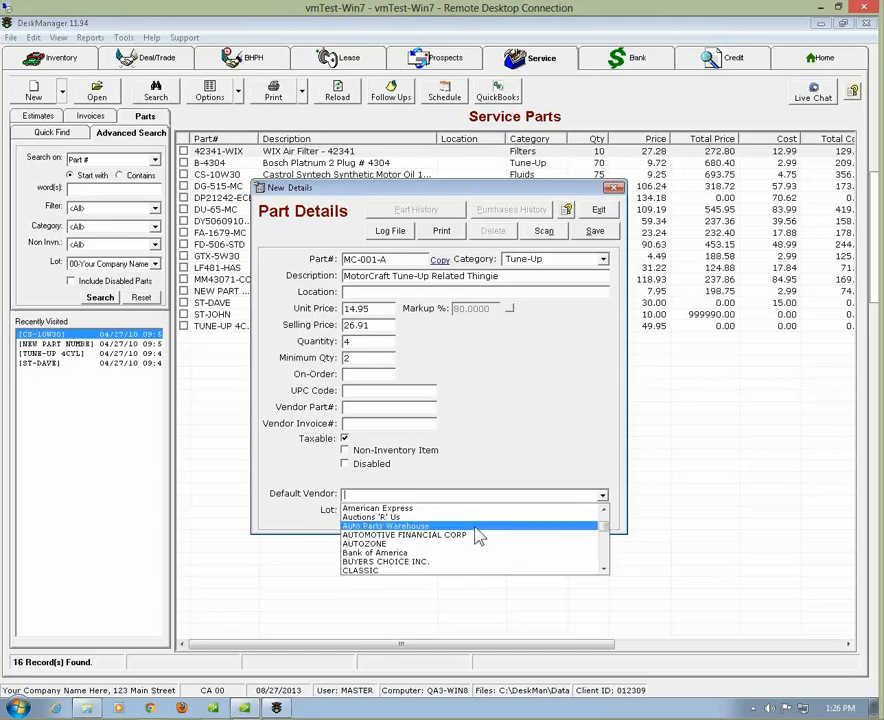
{"action": "left_click", "coordinate": [478, 535]}
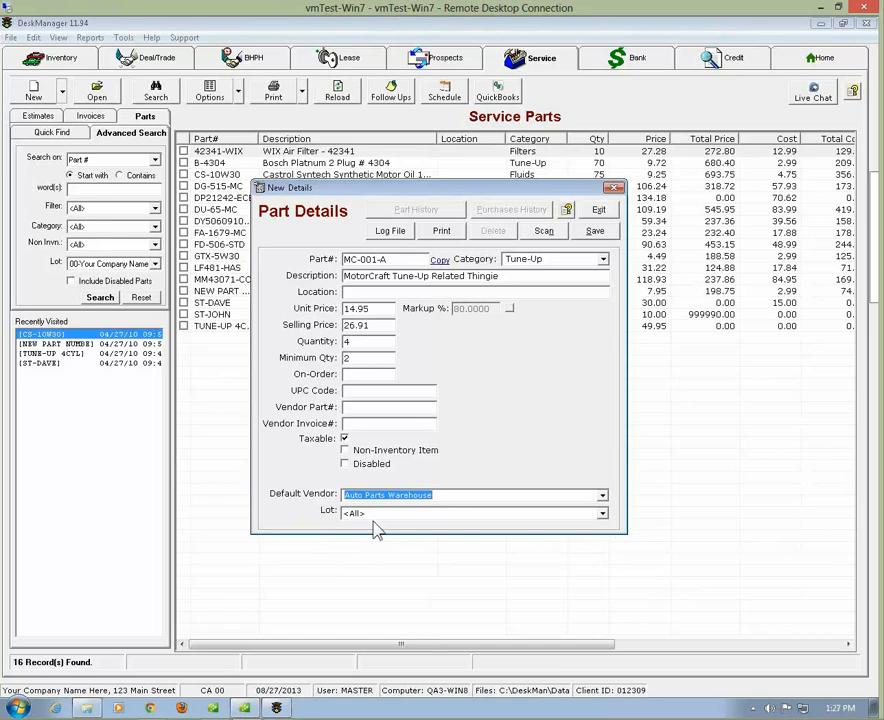
Step: Check the available lots, keep the part assigned to all lots, and save the new part
{"action": "left_click", "coordinate": [604, 518]}
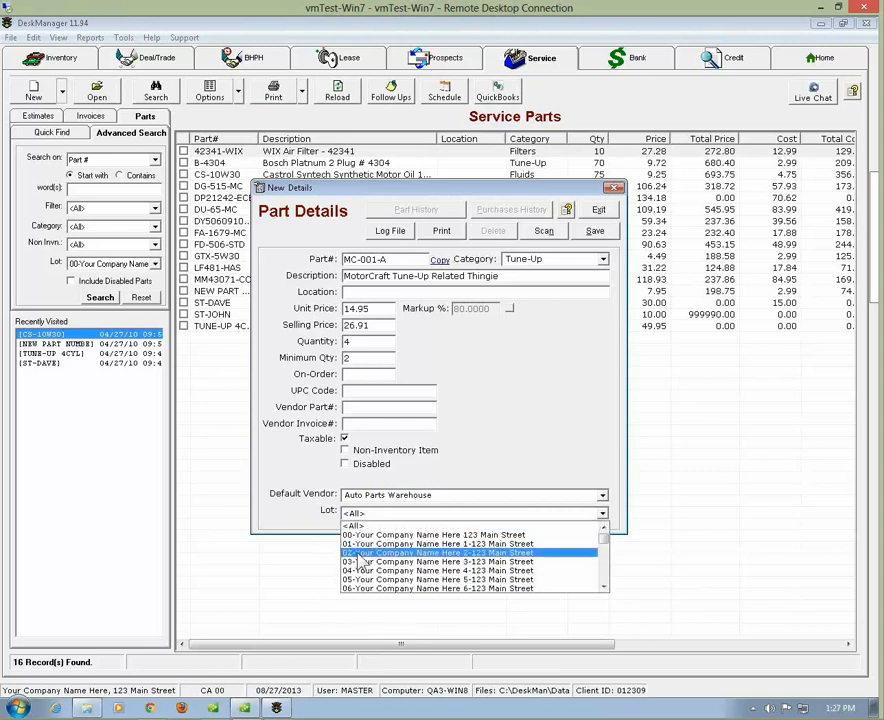
{"action": "left_click", "coordinate": [625, 522]}
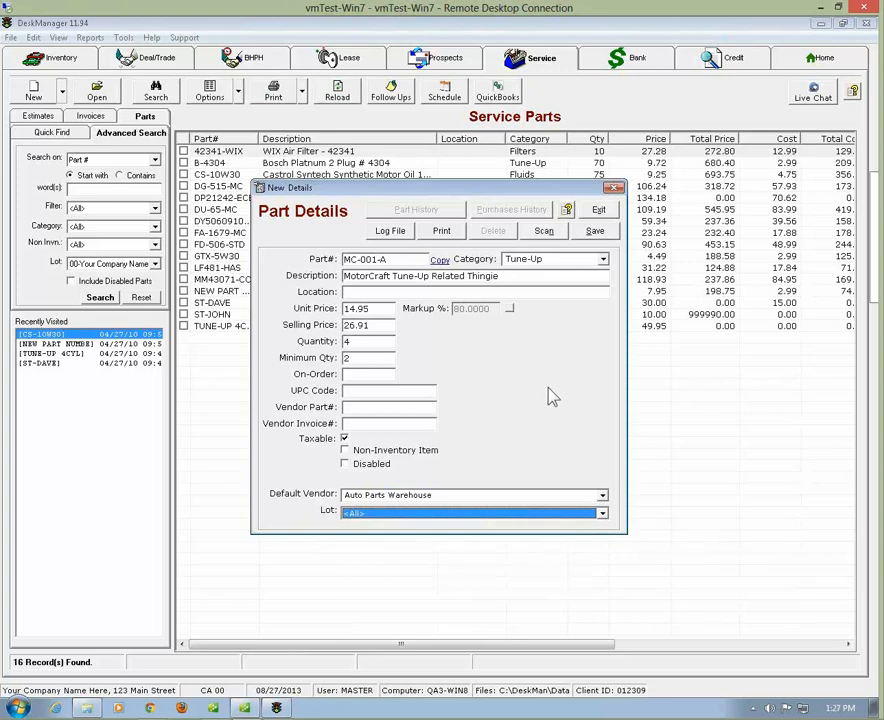
{"action": "left_click", "coordinate": [595, 231]}
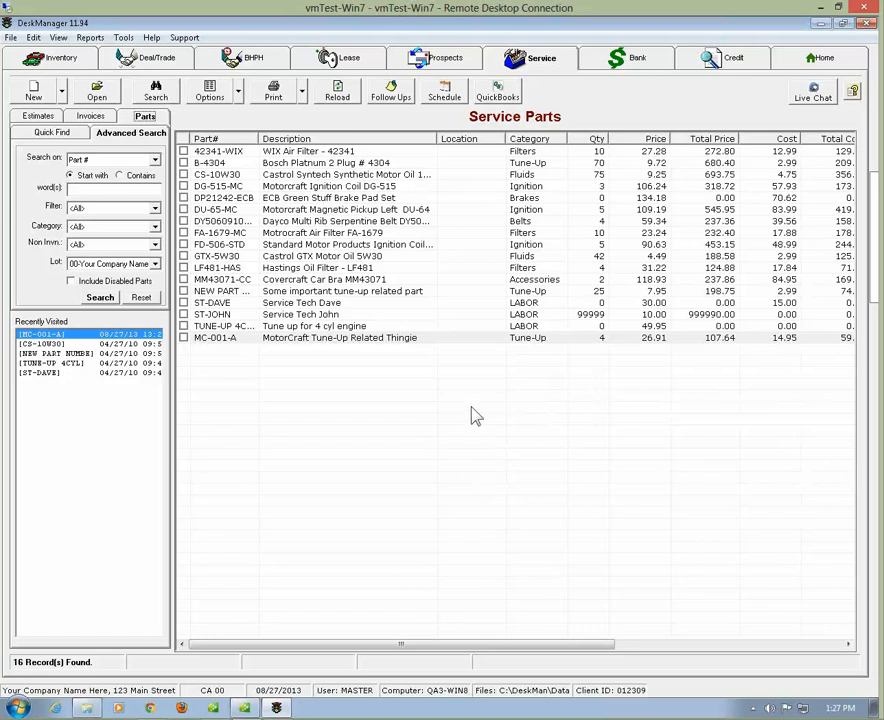
Step: Start a new purchase for the ECB Green Stuff Brake Pad Set with a unit price of 74.95
{"action": "left_click", "coordinate": [330, 198]}
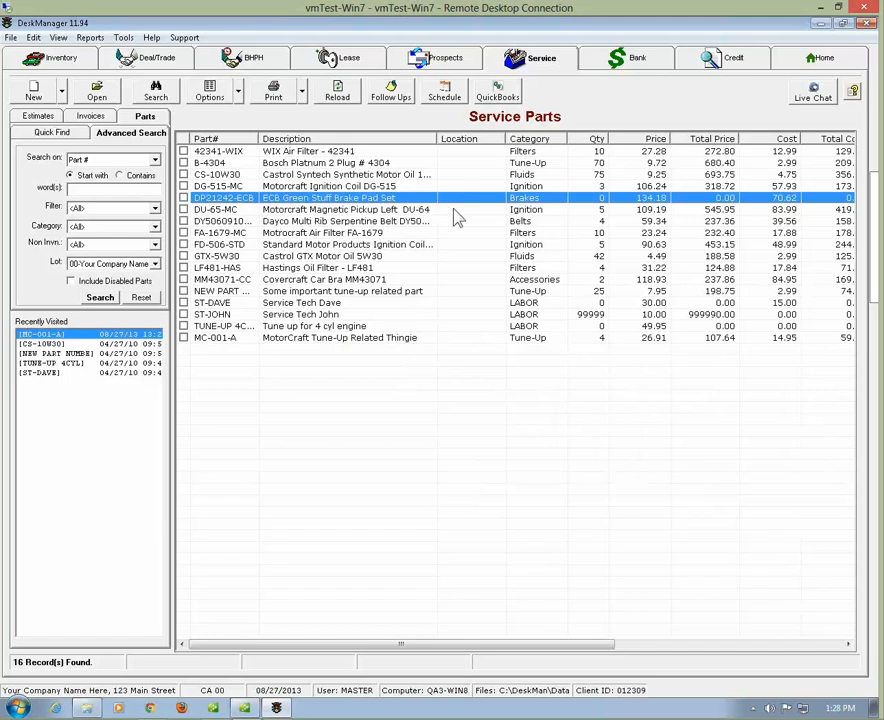
{"action": "left_click", "coordinate": [35, 96]}
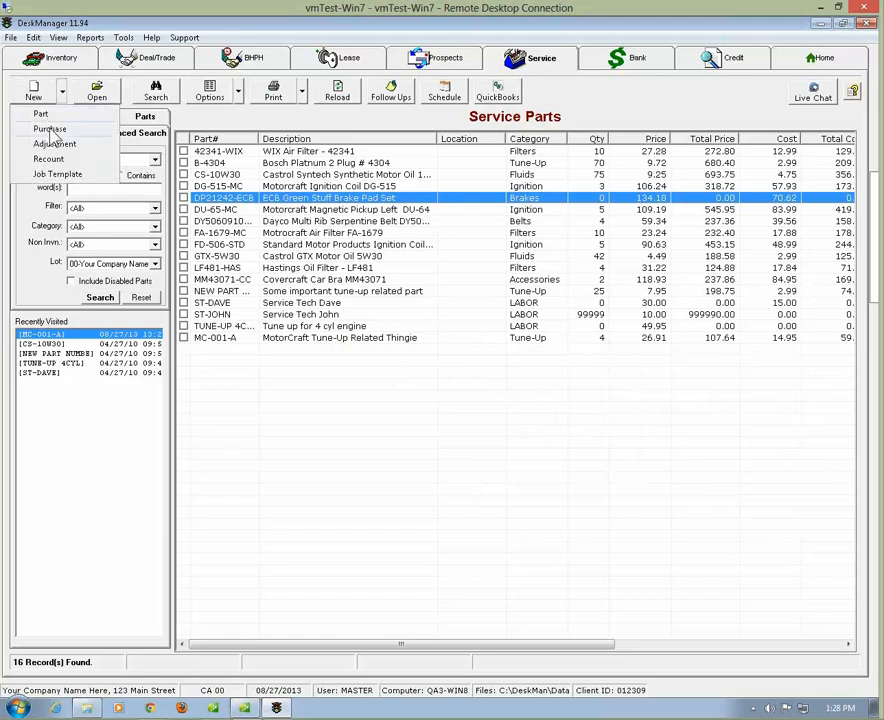
{"action": "left_click", "coordinate": [50, 130]}
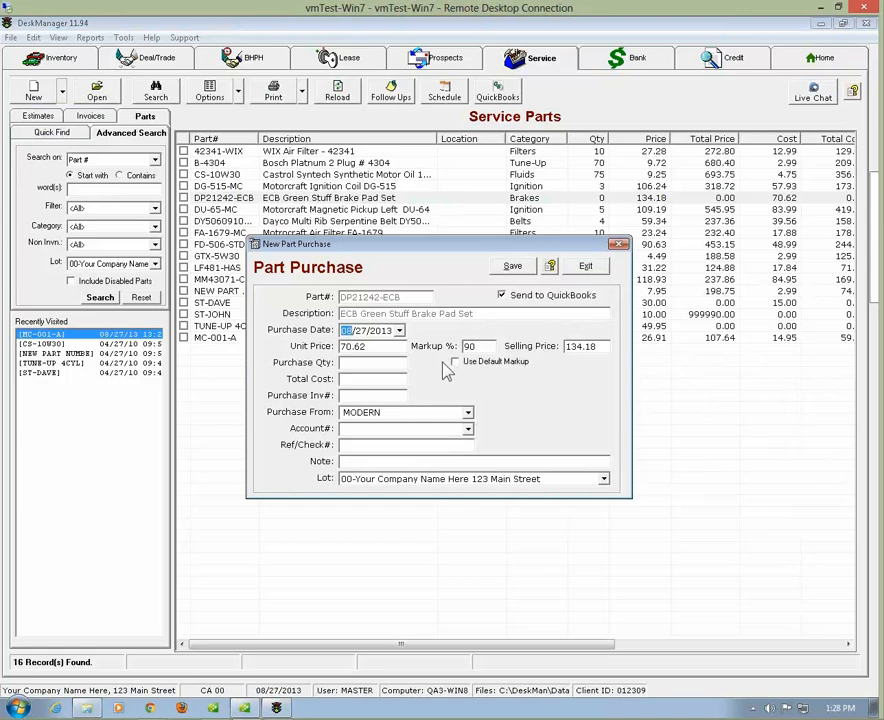
{"action": "left_click", "coordinate": [369, 347]}
{"action": "type", "text": "74.95"}
{"action": "key", "text": "Tab"}
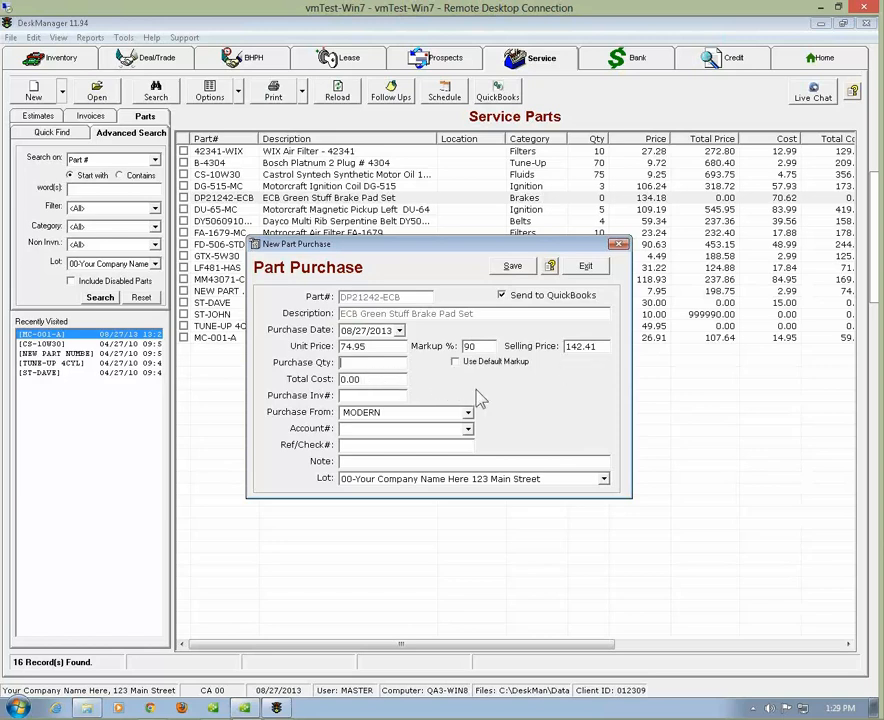
Step: Set the purchase quantity to 10 and the vendor purchased from to NAPA Auto Parts
{"action": "type", "text": "10"}
{"action": "key", "text": "Tab"}
{"action": "left_click", "coordinate": [364, 398]}
{"action": "left_click", "coordinate": [467, 413]}
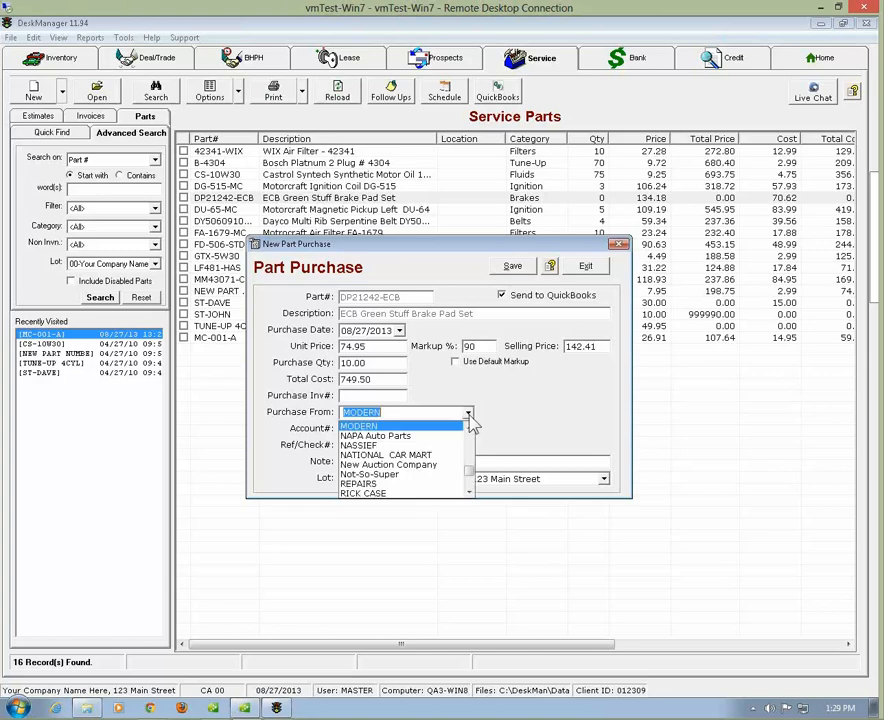
{"action": "left_click", "coordinate": [396, 437]}
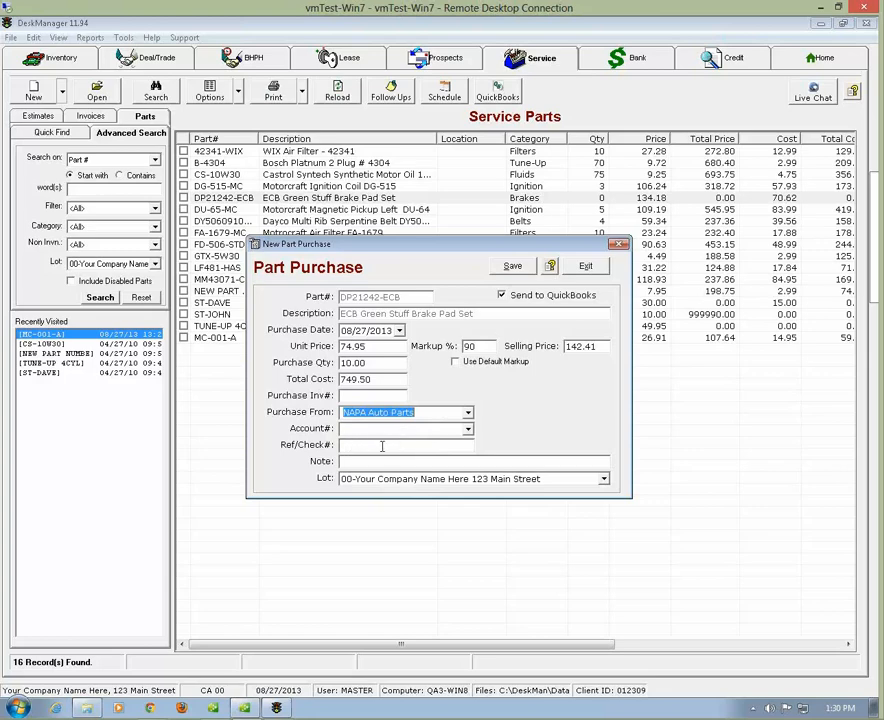
Step: Set the lot of the brake pad purchase to the blank entry and save the purchase
{"action": "left_click", "coordinate": [604, 479]}
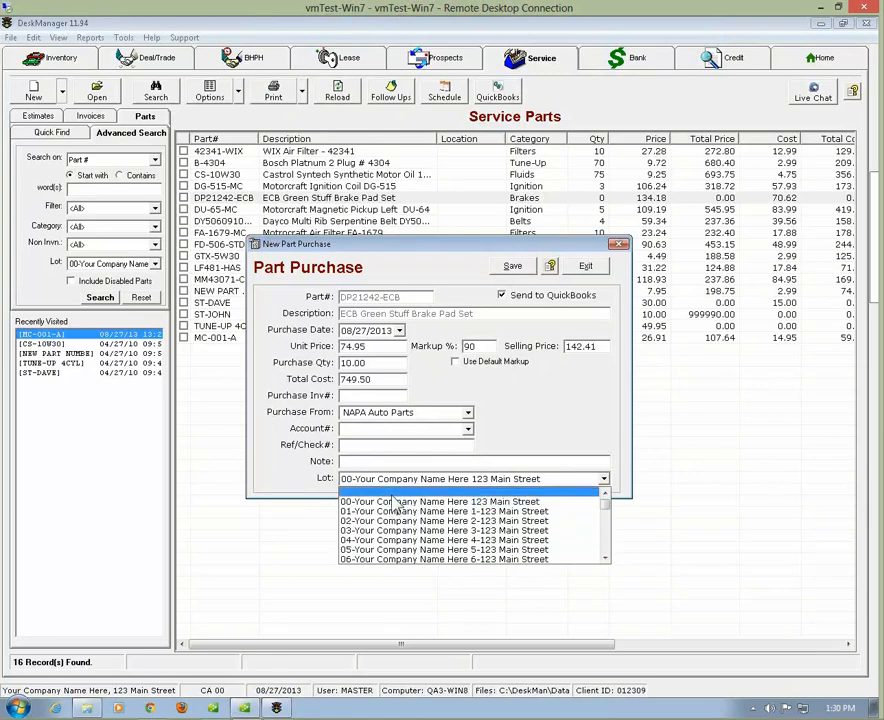
{"action": "left_click", "coordinate": [393, 494]}
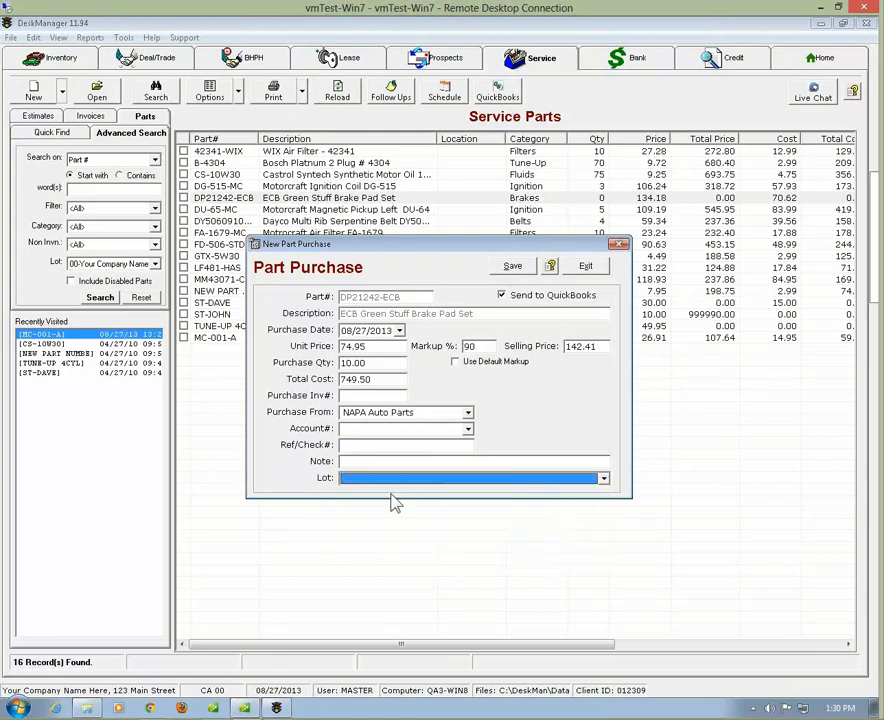
{"action": "left_click", "coordinate": [512, 266]}
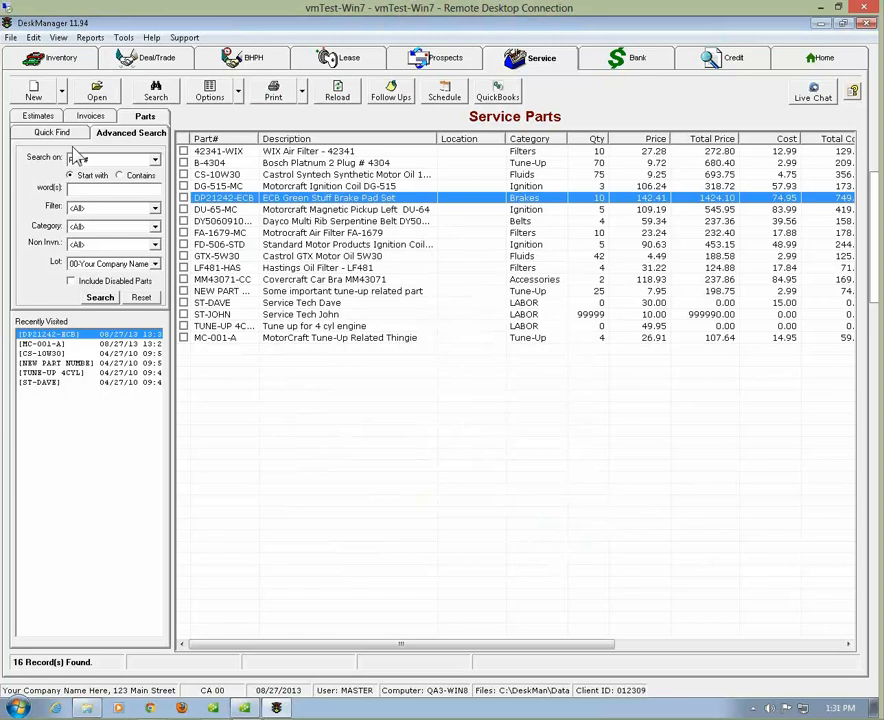
Step: Start a new service estimate with the note "Strange thumping from rear passenger area when turning right at over 15mph."
{"action": "left_click", "coordinate": [45, 118]}
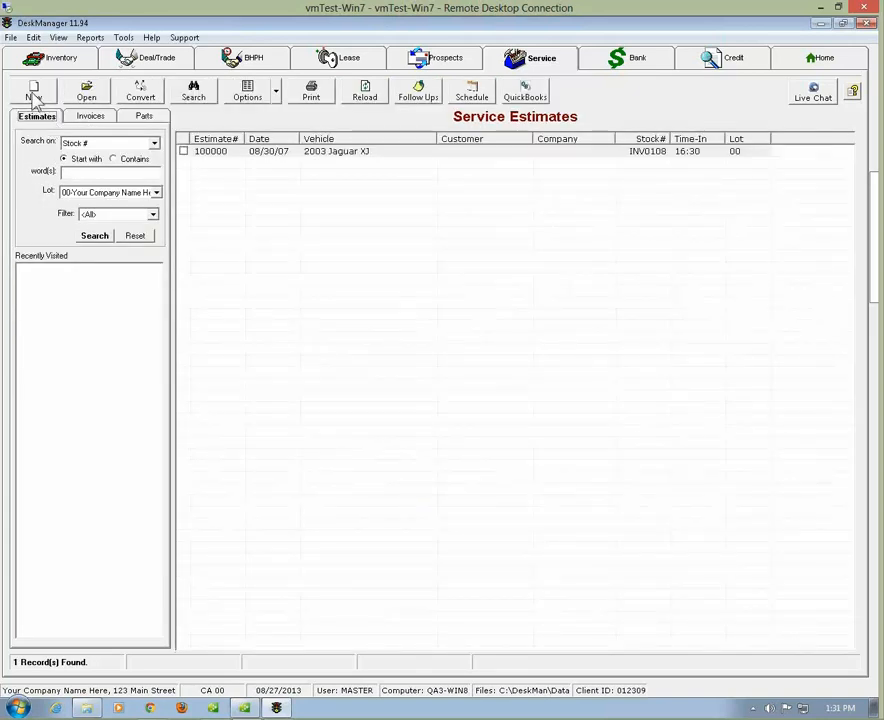
{"action": "left_click", "coordinate": [33, 92]}
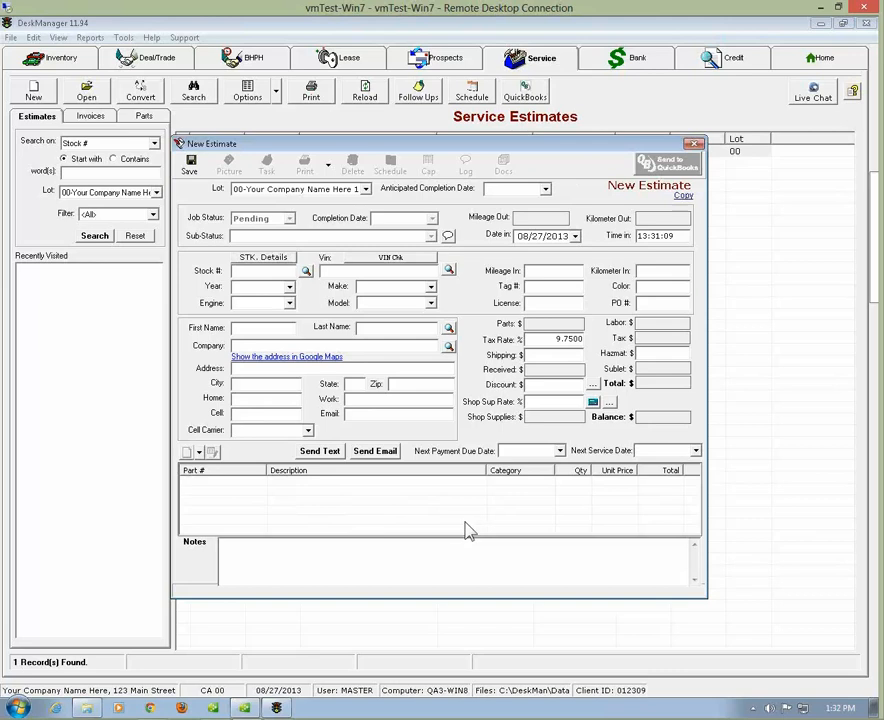
{"action": "left_click", "coordinate": [339, 556]}
{"action": "type", "text": "Strange thumping from reat"}
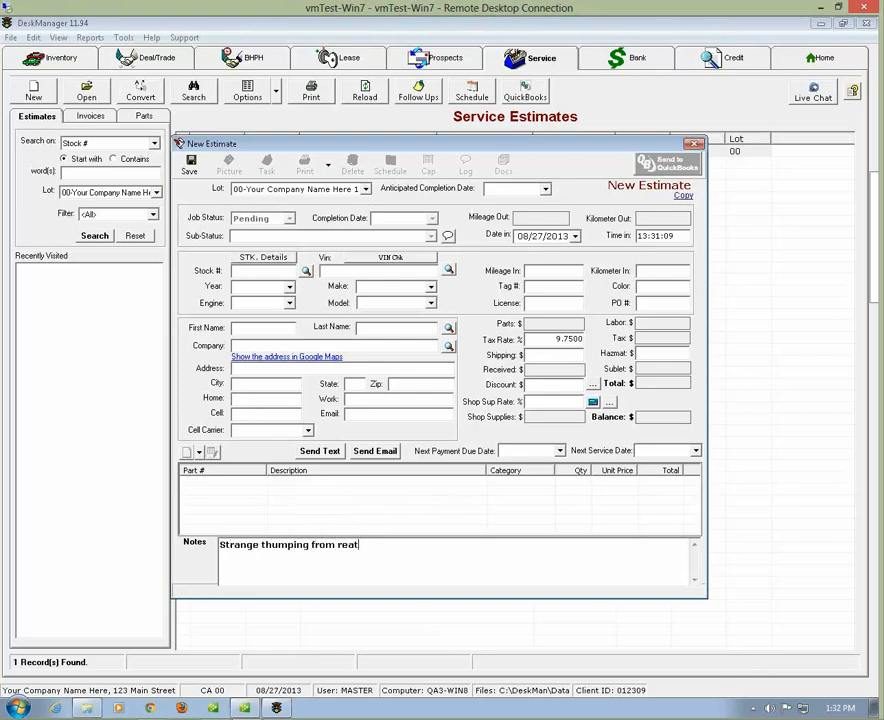
{"action": "key", "text": "BackSpace"}
{"action": "type", "text": "r passenger are "}
{"action": "type", "text": "a when turning"}
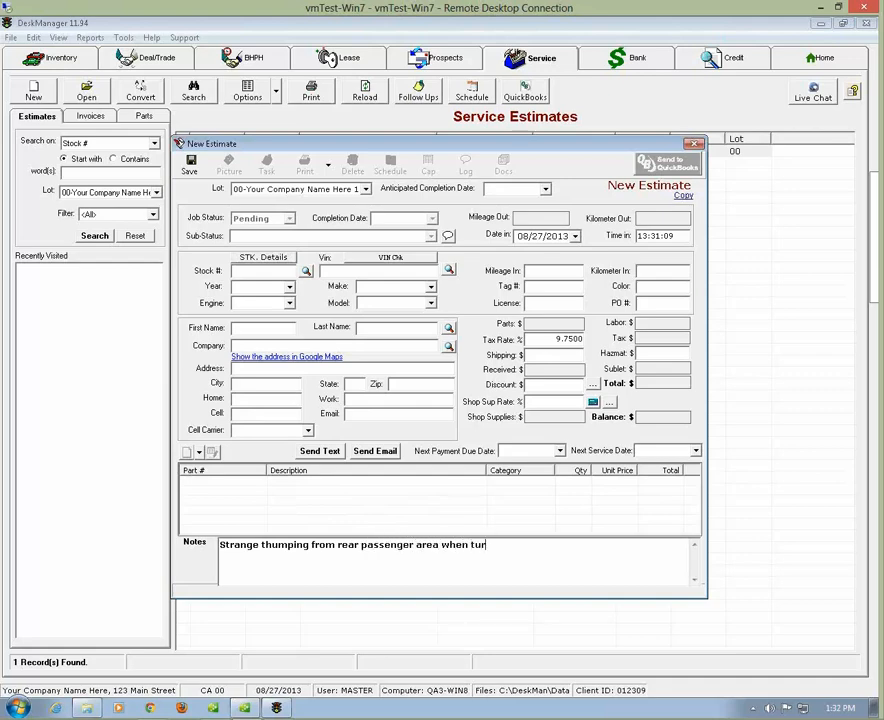
{"action": "type", "text": " right at "}
{"action": "type", "text": "over 15mph."}
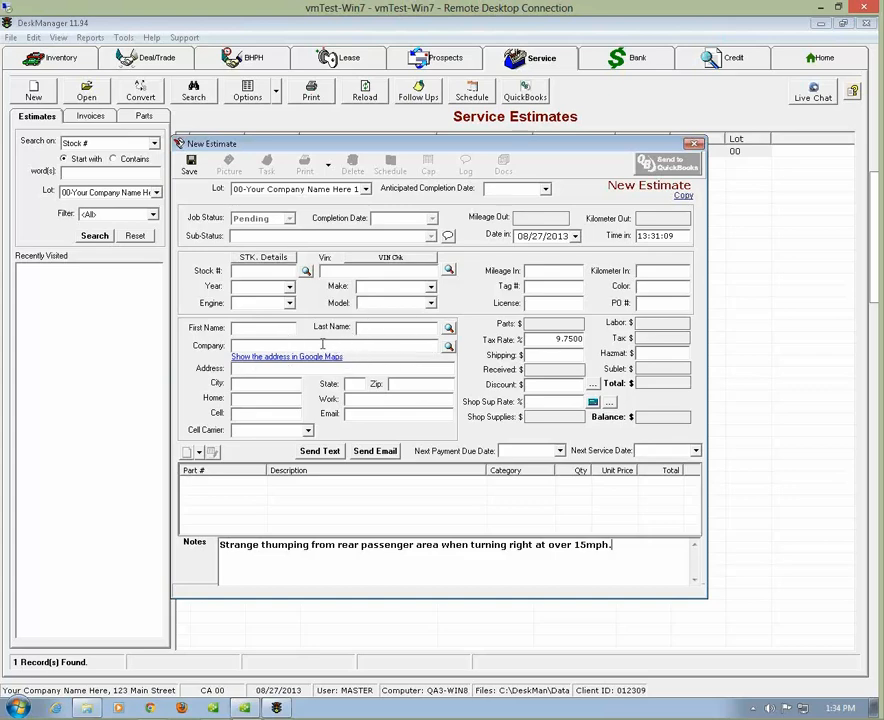
Step: Open the stock number search for the estimate's vehicle and filter the list to Service records
{"action": "left_click", "coordinate": [306, 272]}
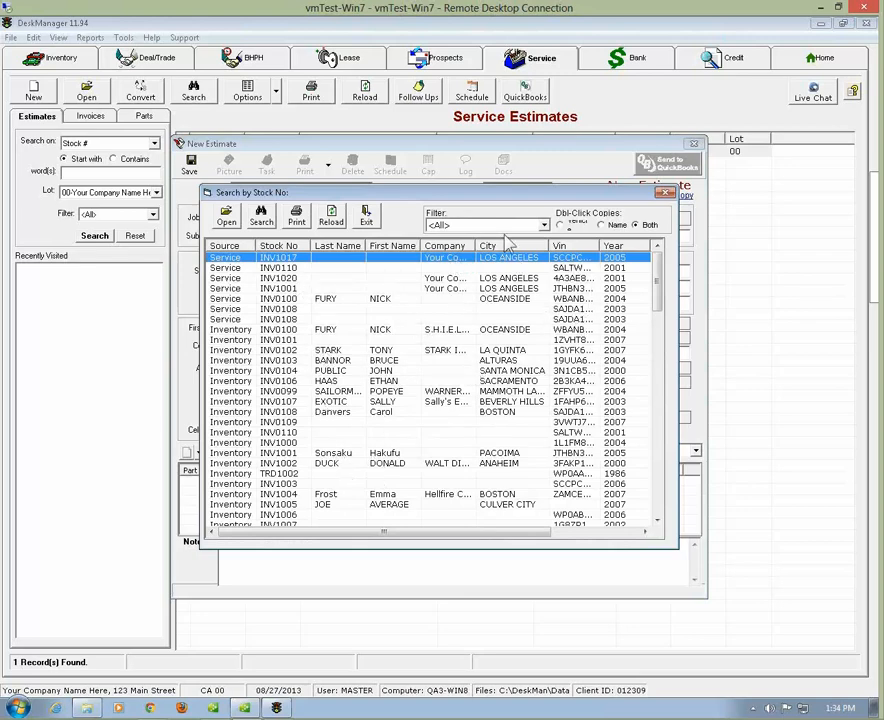
{"action": "left_click", "coordinate": [544, 225]}
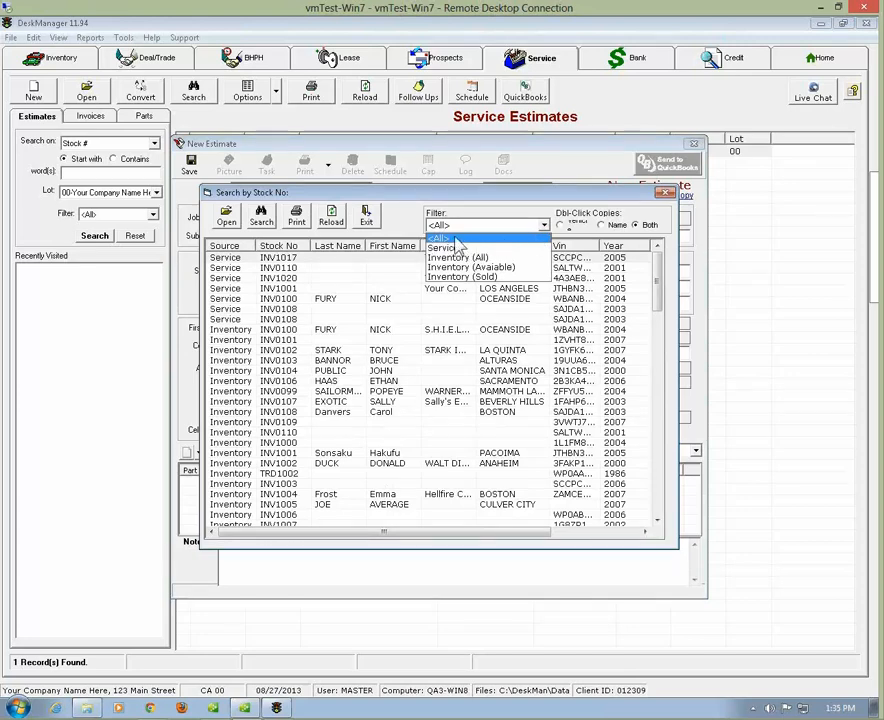
{"action": "left_click", "coordinate": [457, 248]}
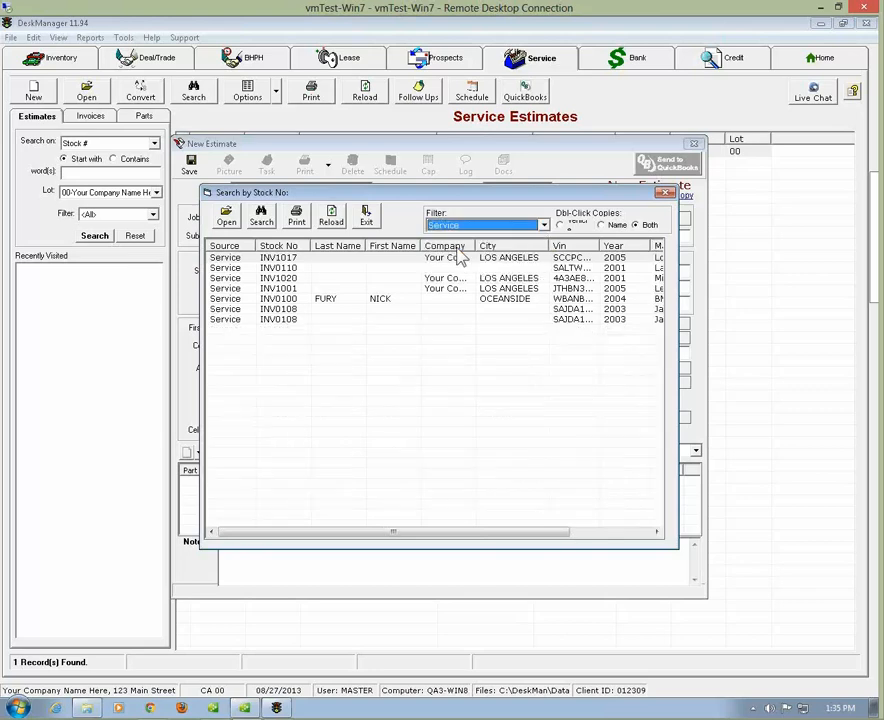
Step: View the stock number list filtered to all inventory and to available inventory
{"action": "left_click", "coordinate": [544, 225]}
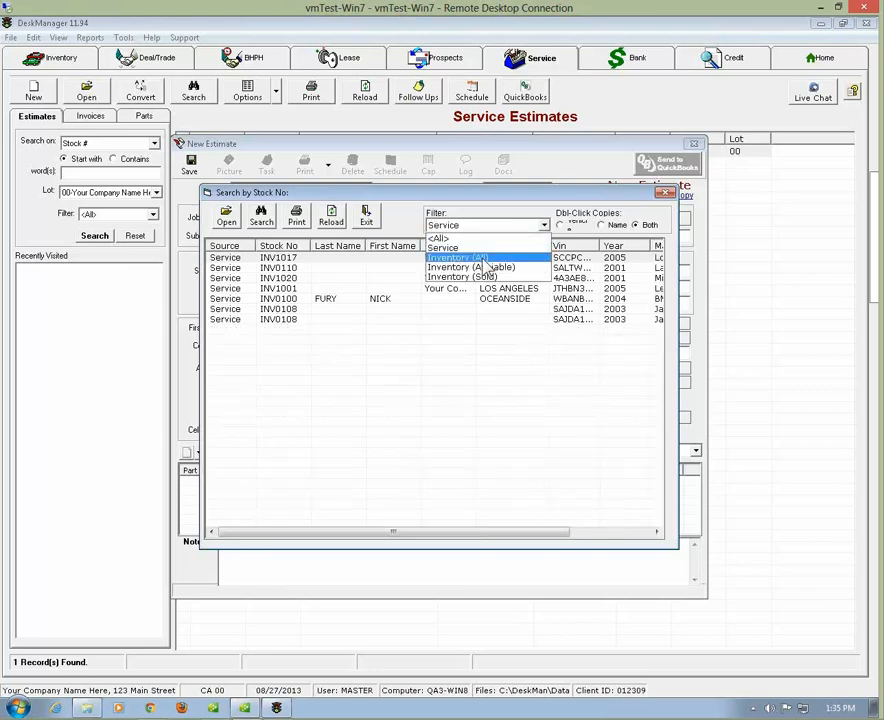
{"action": "left_click", "coordinate": [487, 258]}
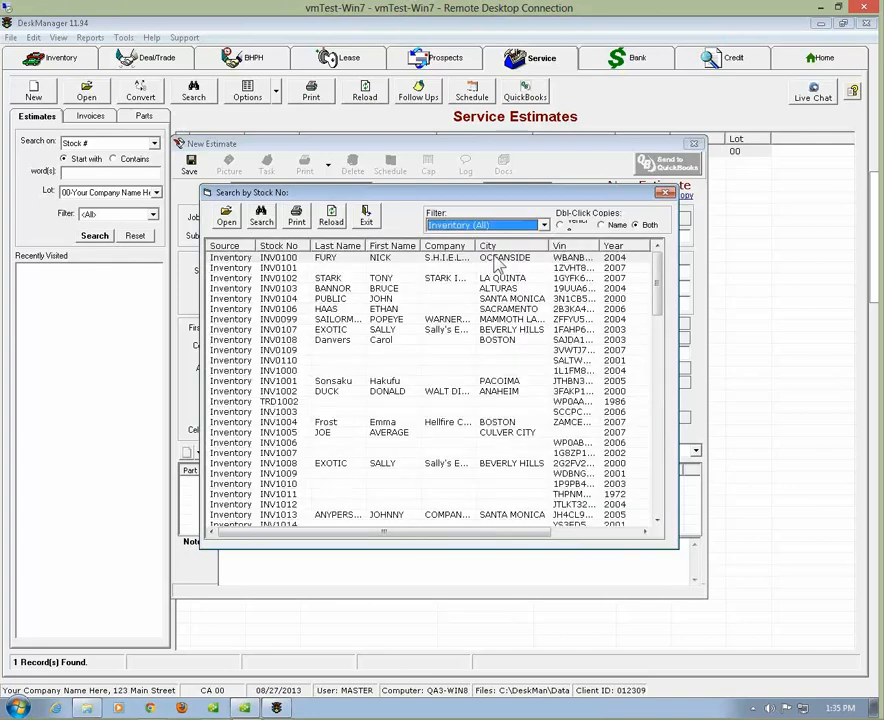
{"action": "left_click", "coordinate": [544, 225]}
{"action": "left_click", "coordinate": [508, 260]}
{"action": "left_click", "coordinate": [544, 225]}
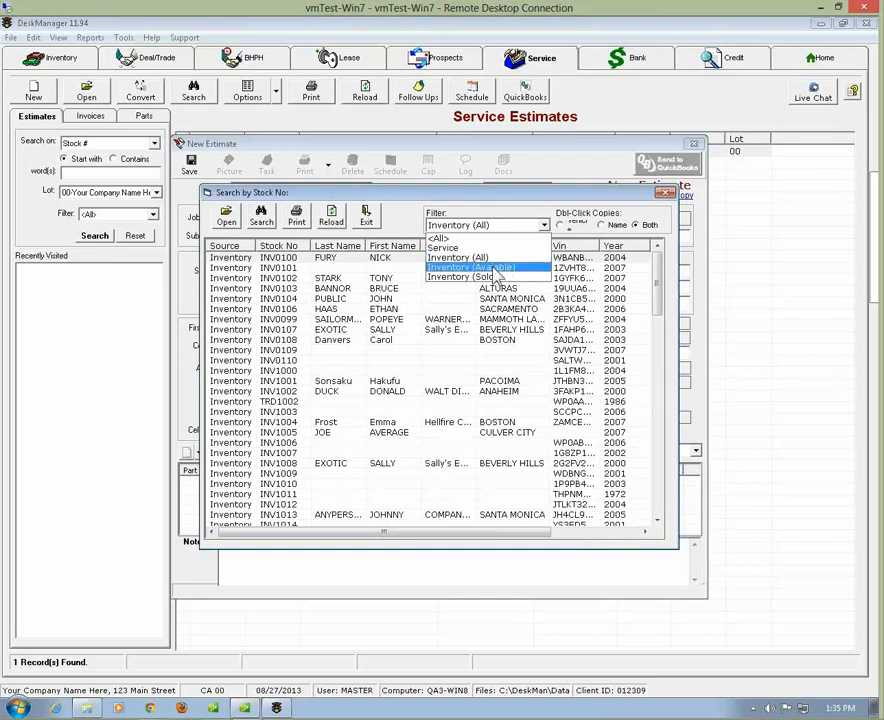
{"action": "left_click", "coordinate": [498, 267]}
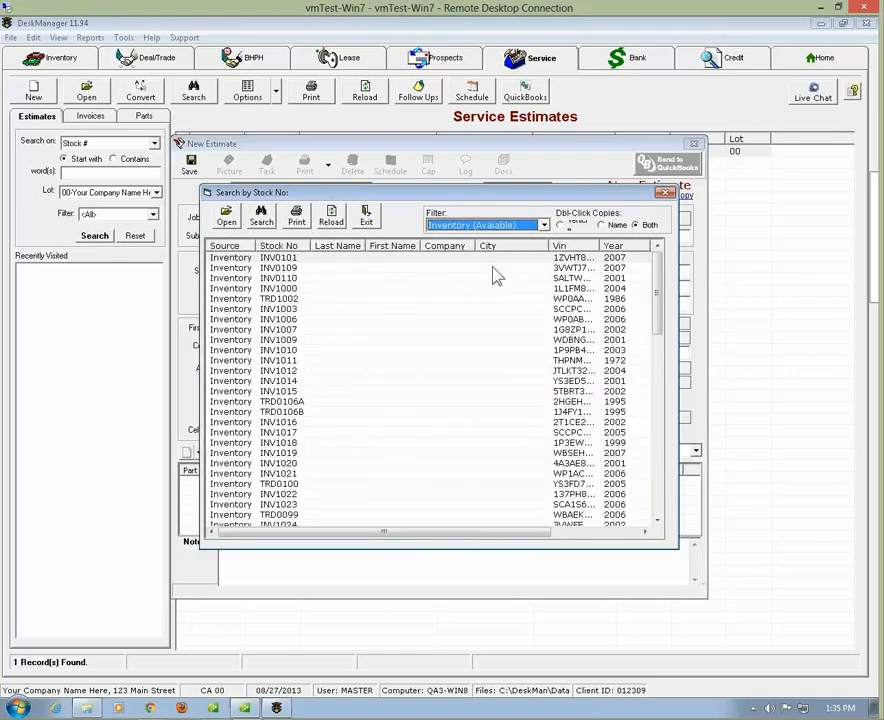
Step: Filter the stock list to Inventory (Sold) and copy both the vehicle and customer name of INV1004 into the estimate
{"action": "left_click", "coordinate": [544, 225]}
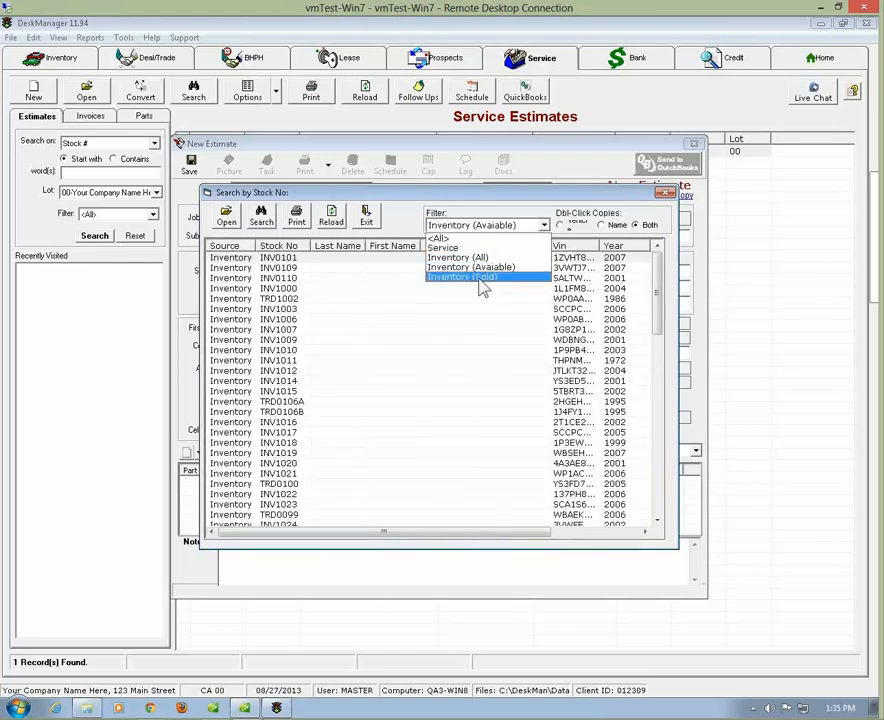
{"action": "left_click", "coordinate": [484, 278]}
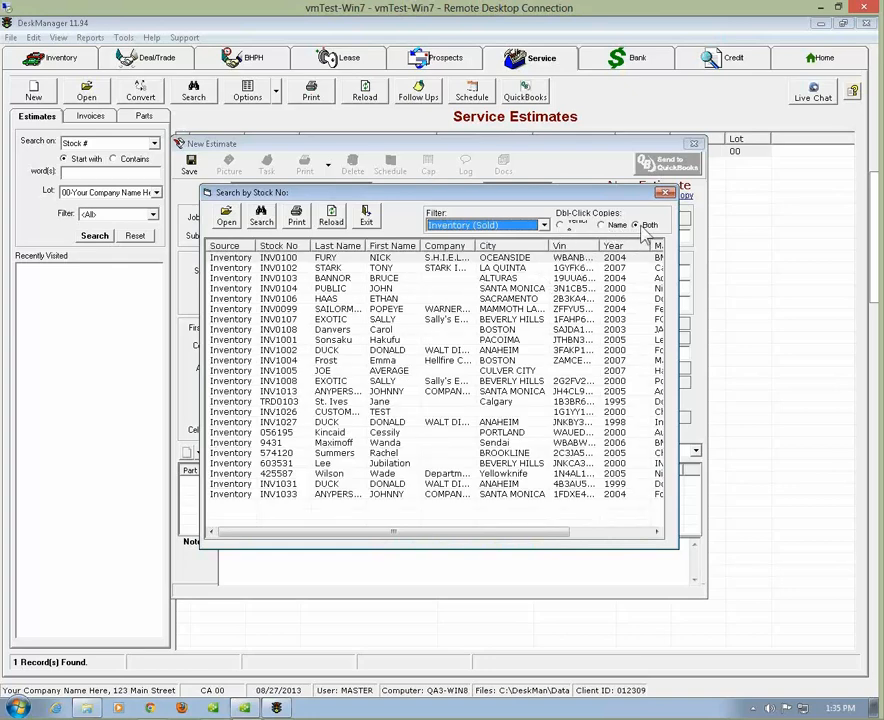
{"action": "left_click", "coordinate": [560, 225]}
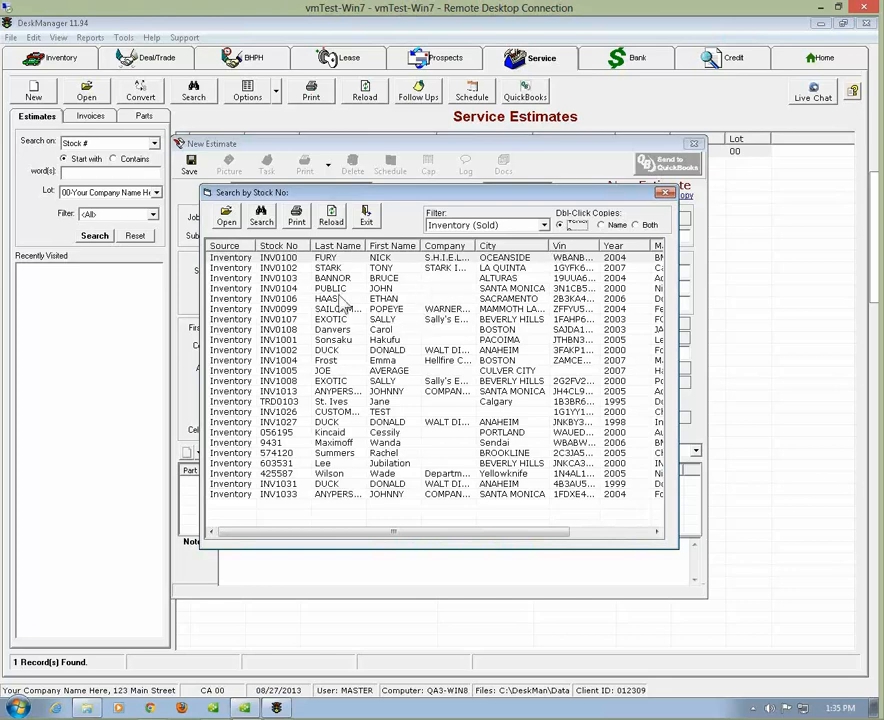
{"action": "left_click", "coordinate": [602, 225]}
{"action": "left_click", "coordinate": [637, 225]}
{"action": "left_click", "coordinate": [320, 362]}
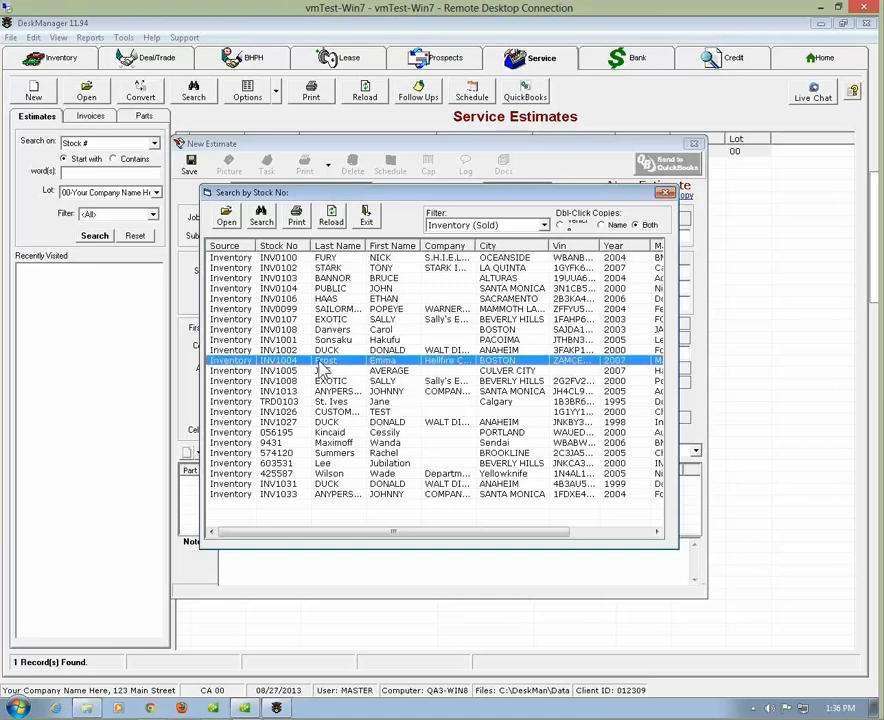
{"action": "double_click", "coordinate": [322, 364]}
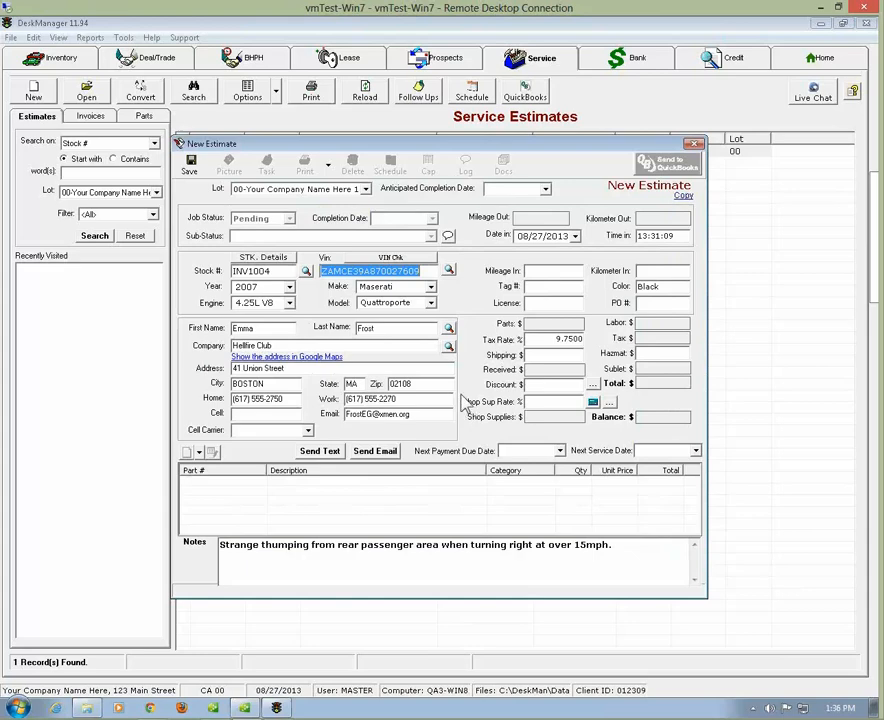
Step: Save the new estimate, continuing without the License and Mileage In values
{"action": "left_click", "coordinate": [190, 166]}
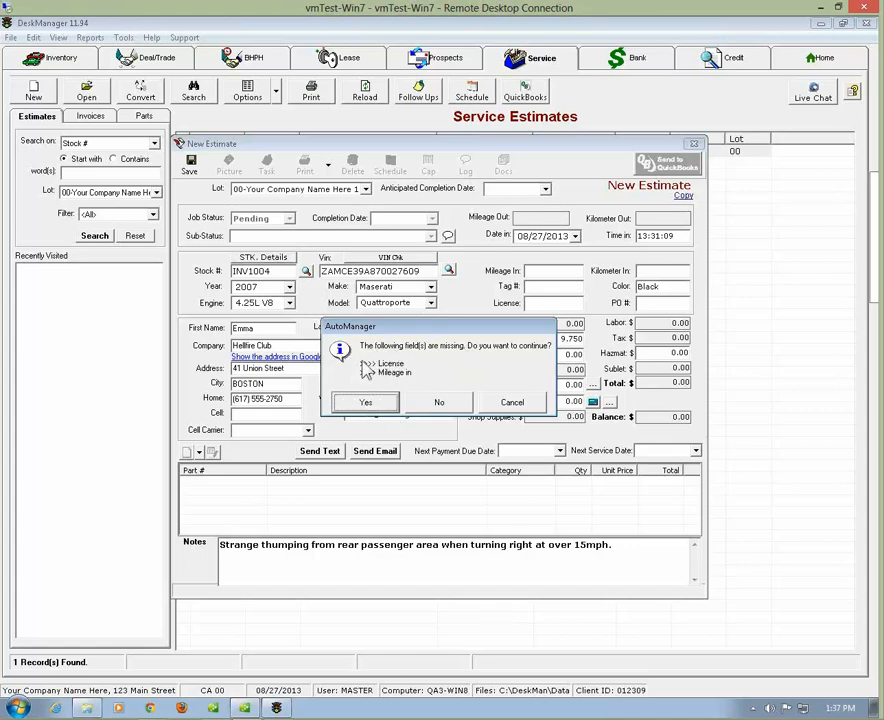
{"action": "left_click", "coordinate": [366, 404]}
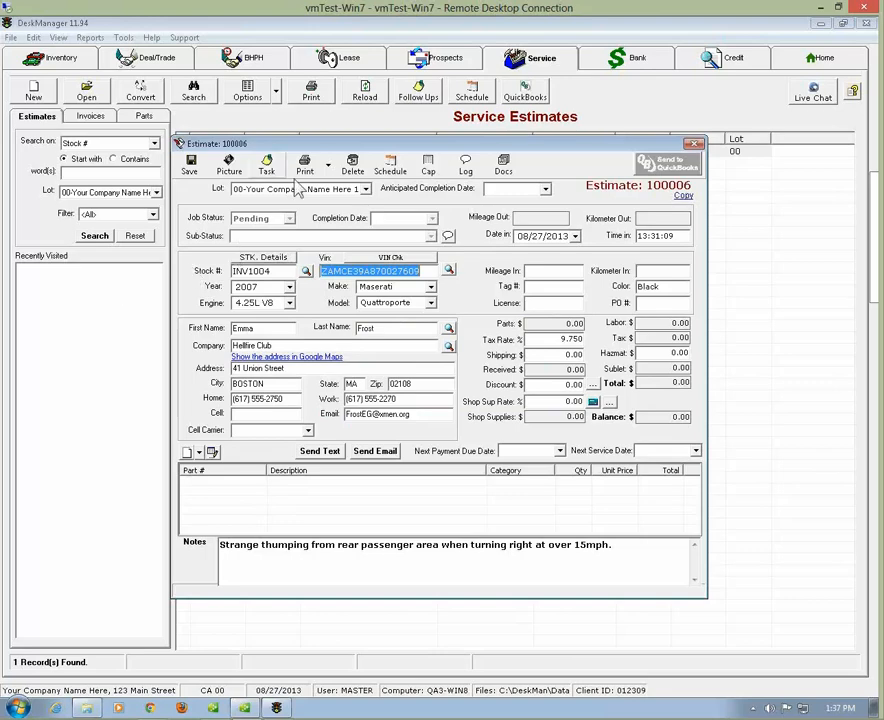
{"action": "left_click", "coordinate": [326, 166]}
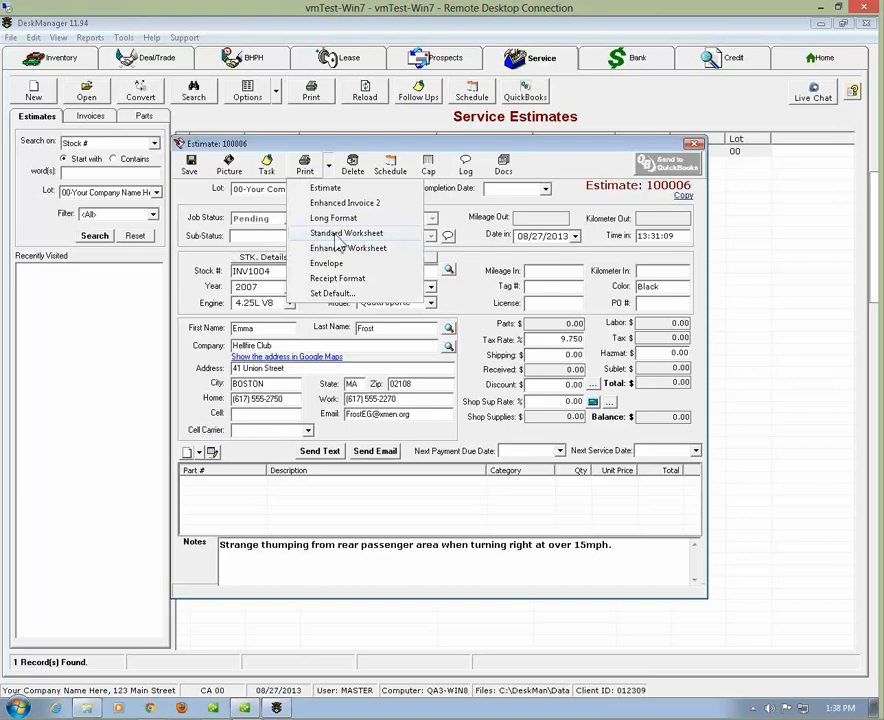
{"action": "left_click", "coordinate": [583, 155]}
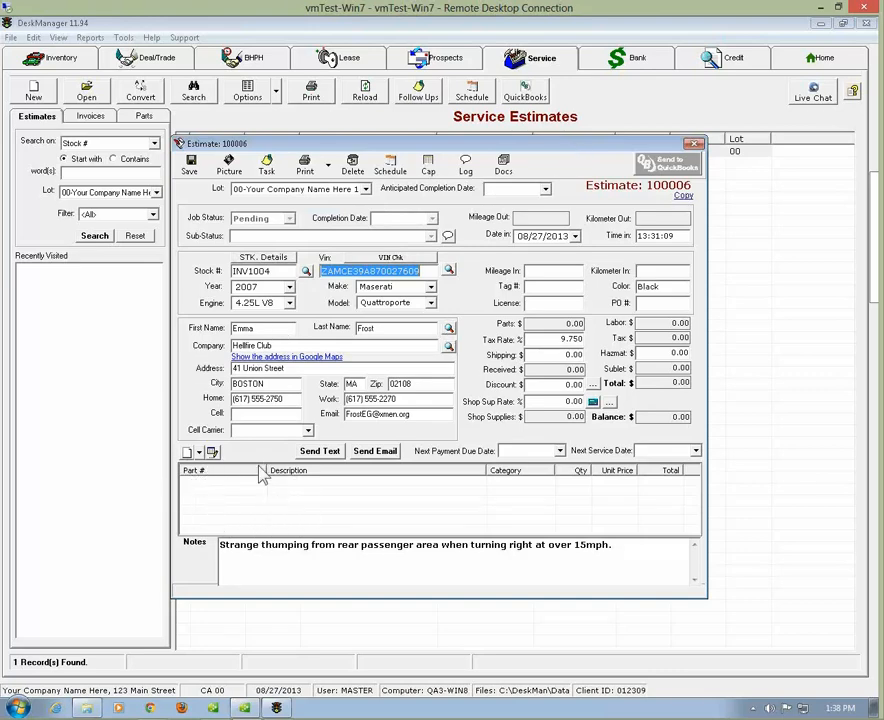
Step: Add part DP21242-ECB to the estimate as a taxable line item and save it
{"action": "left_click", "coordinate": [187, 455]}
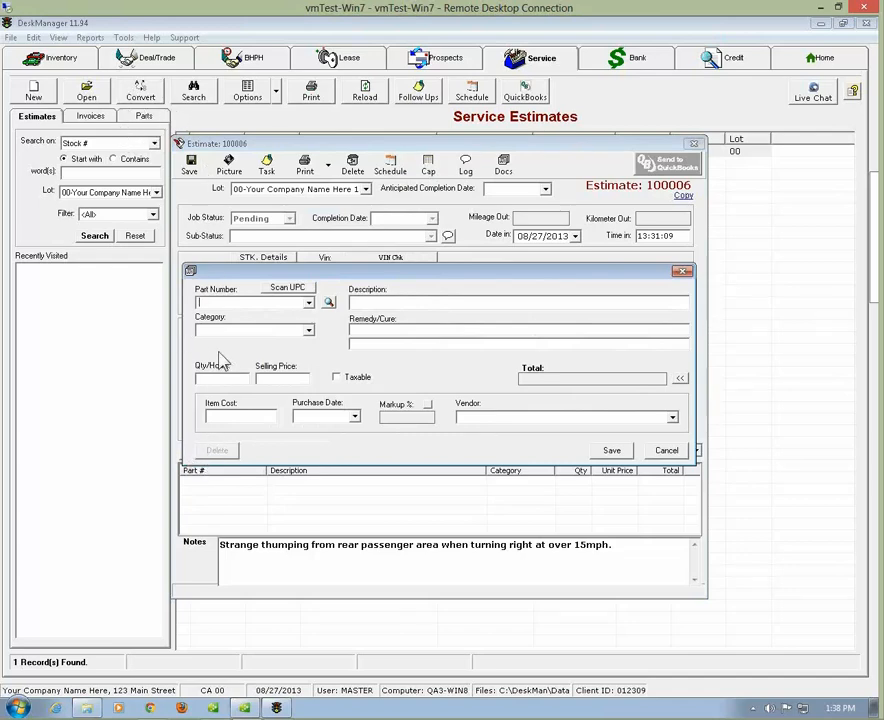
{"action": "type", "text": "D"}
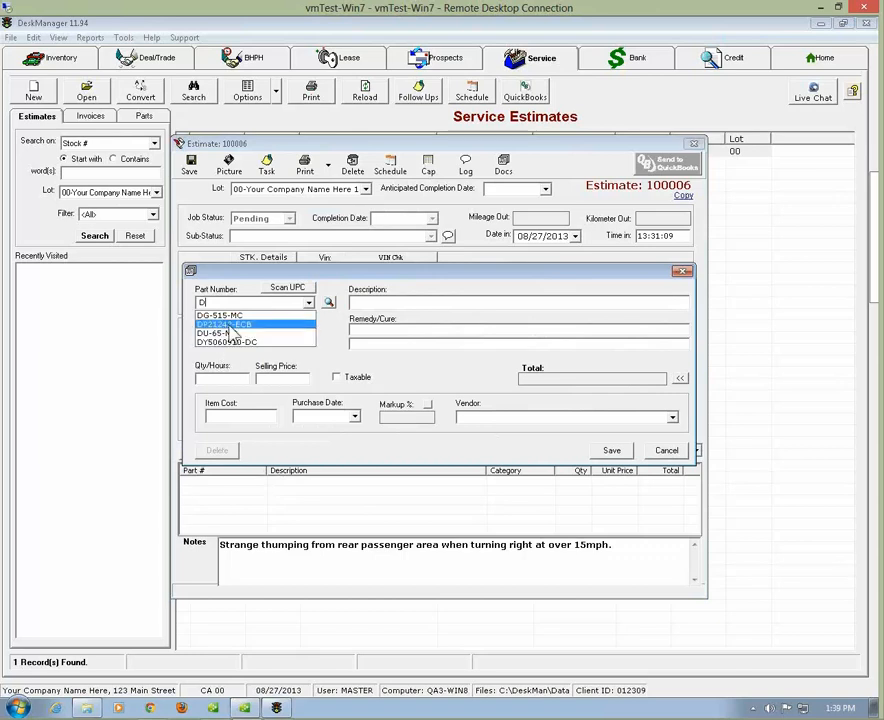
{"action": "left_click", "coordinate": [230, 325]}
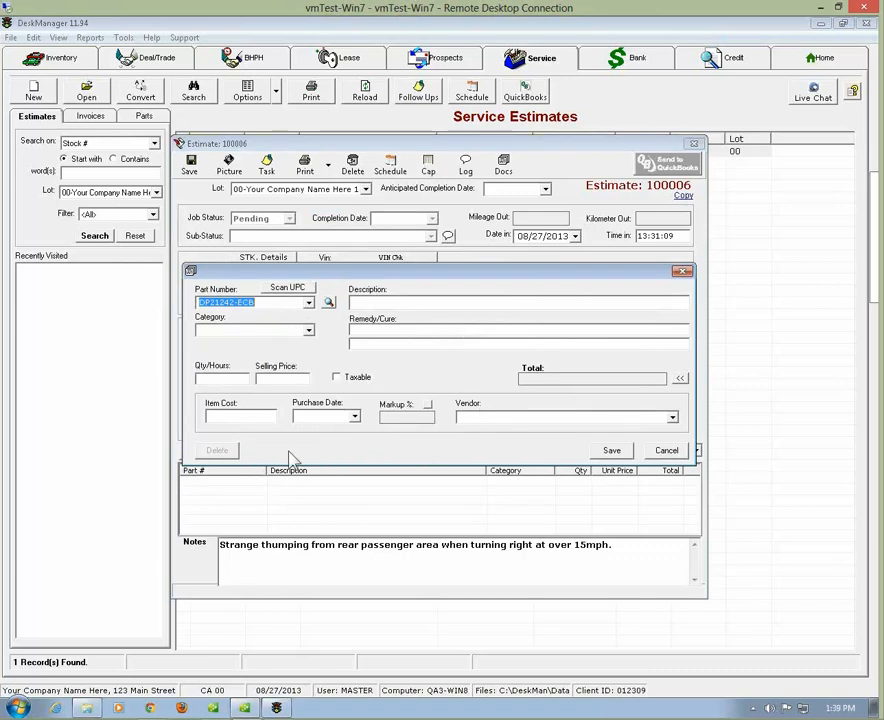
{"action": "key", "text": "Tab"}
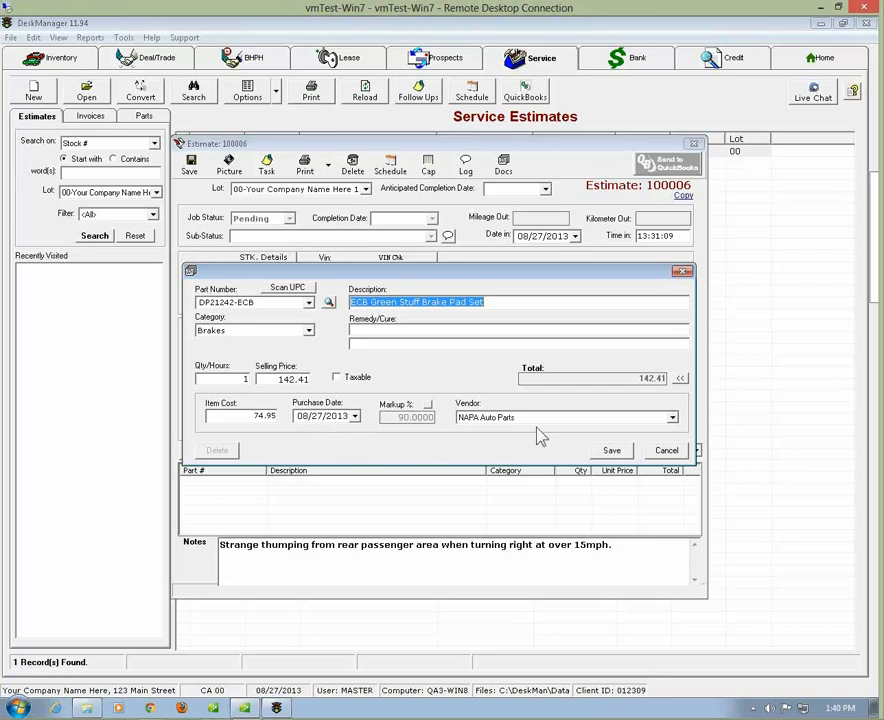
{"action": "left_click", "coordinate": [680, 378]}
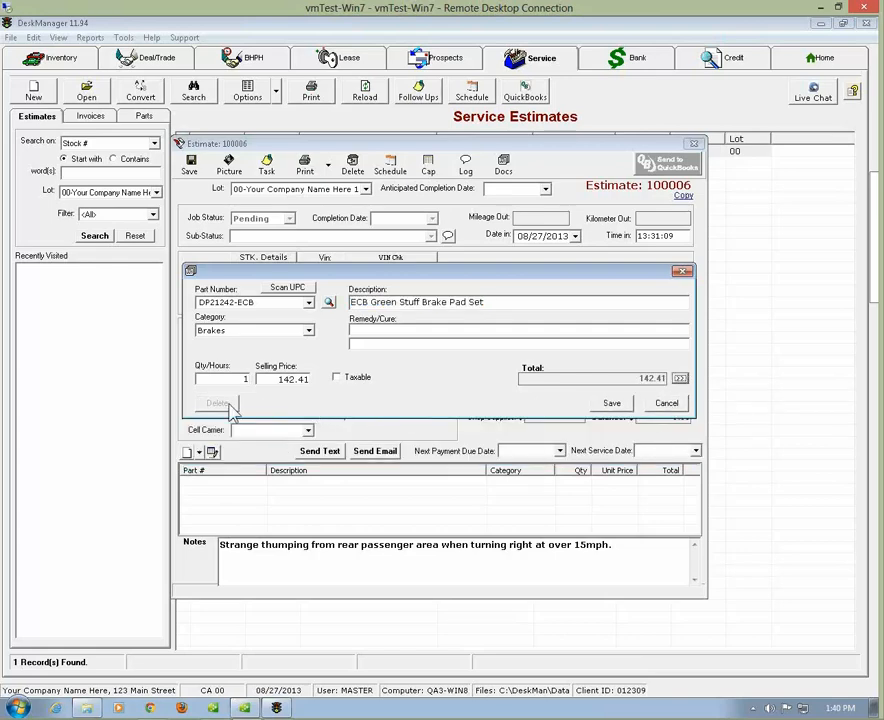
{"action": "left_click", "coordinate": [679, 380]}
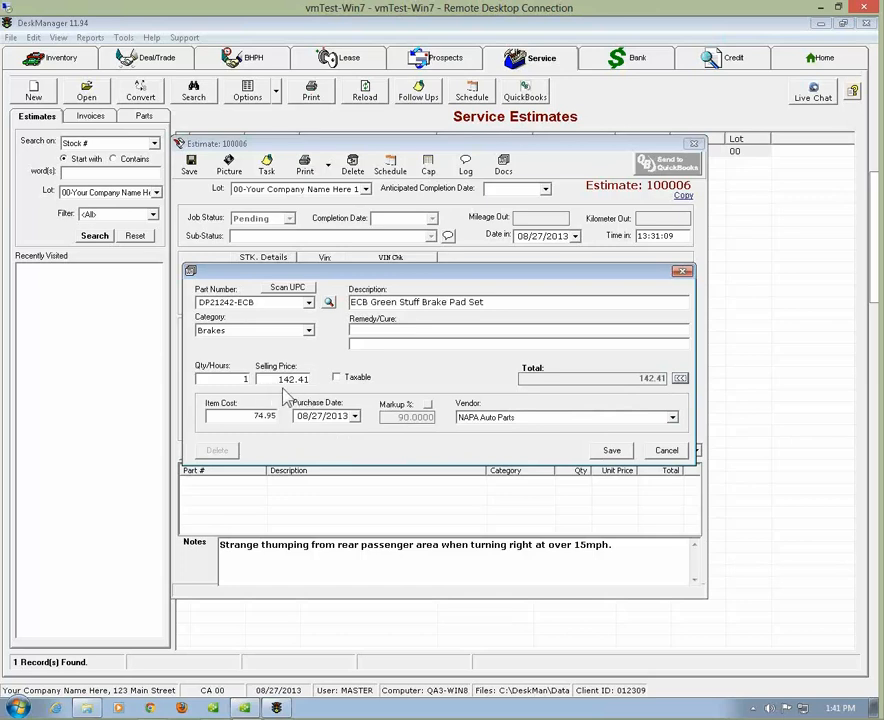
{"action": "left_click", "coordinate": [338, 379]}
{"action": "left_click", "coordinate": [612, 452]}
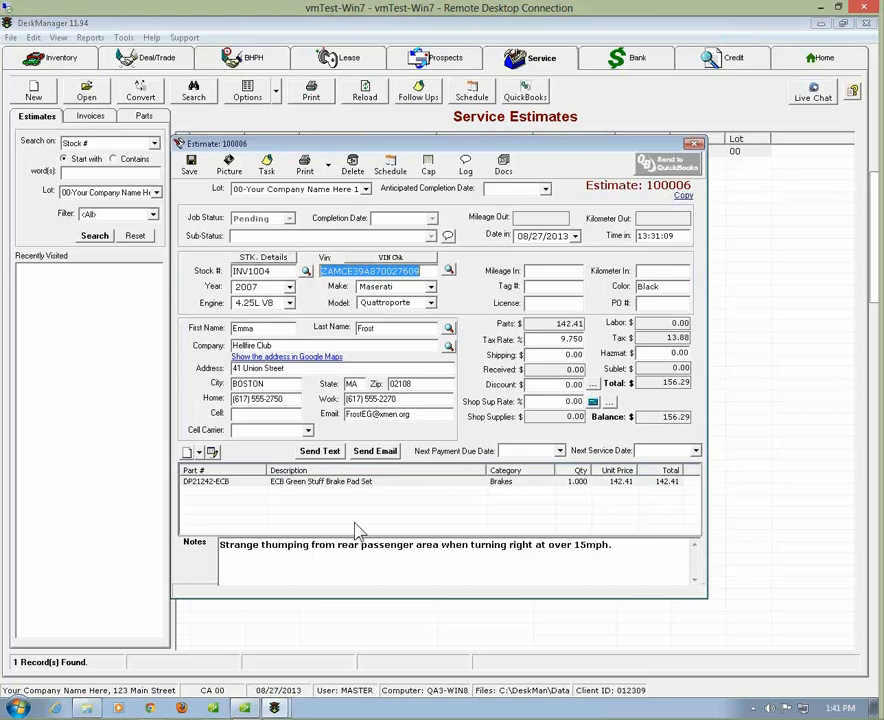
Step: Start another line item with part number MC-002-C and the description "MotorCraft Generic A-Frame Bushing Kit"
{"action": "left_click", "coordinate": [186, 454]}
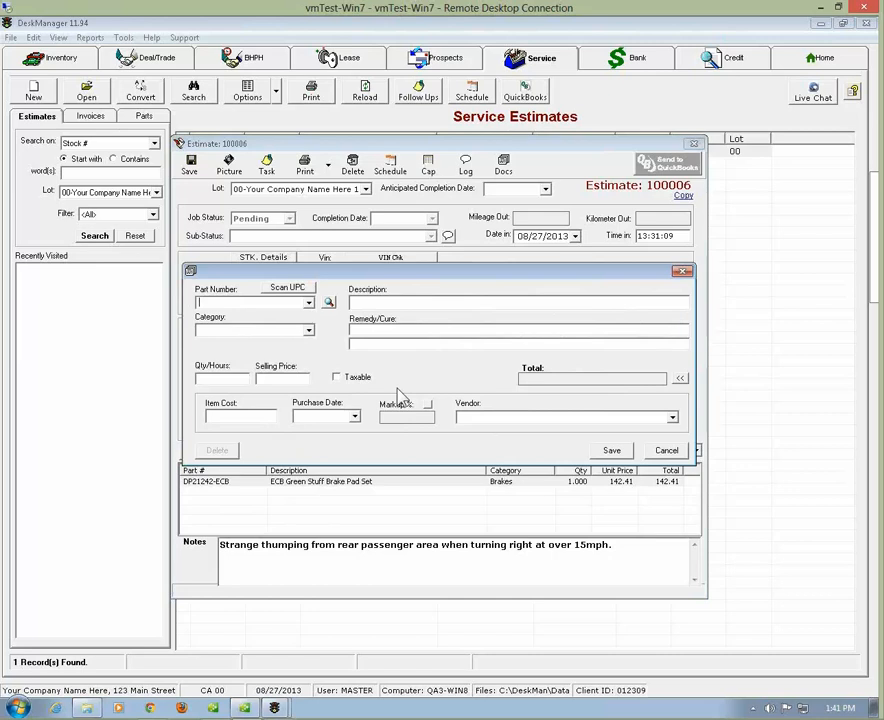
{"action": "type", "text": "MC-00"}
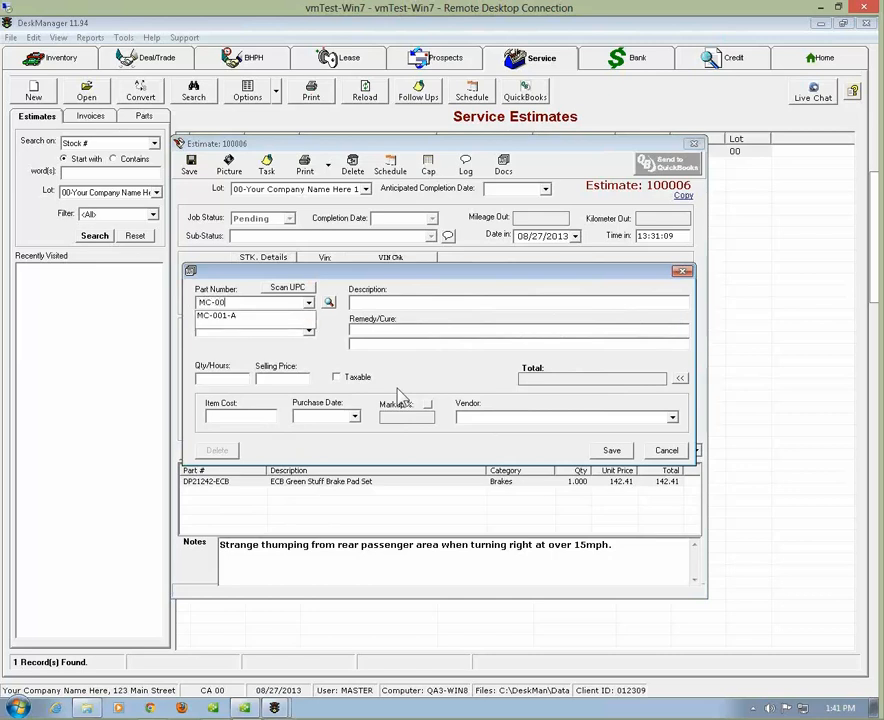
{"action": "type", "text": "2-C"}
{"action": "key", "text": "Tab"}
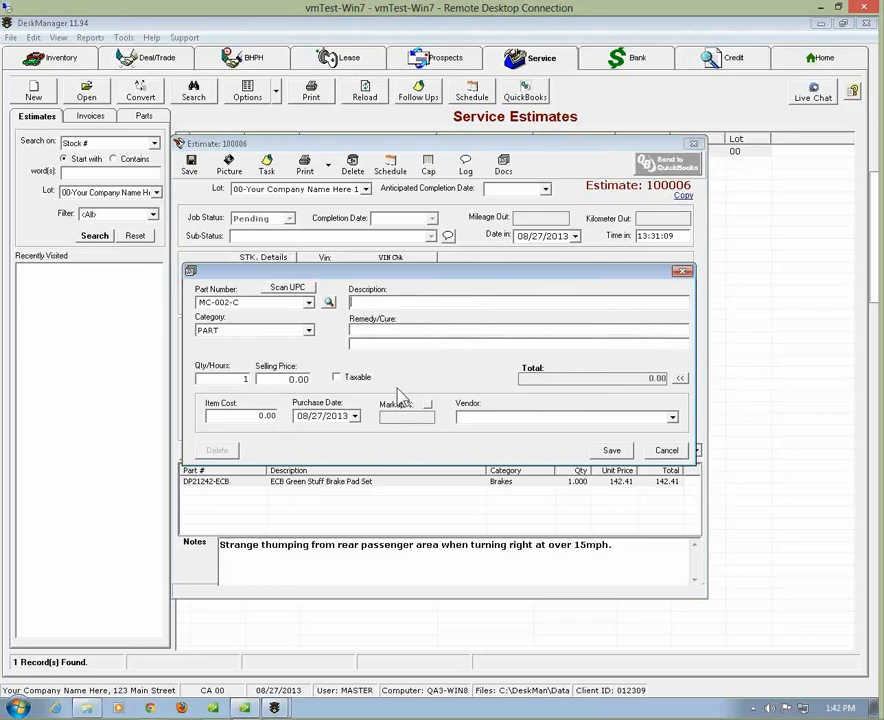
{"action": "type", "text": "MotorCraft Generic A-Frame "}
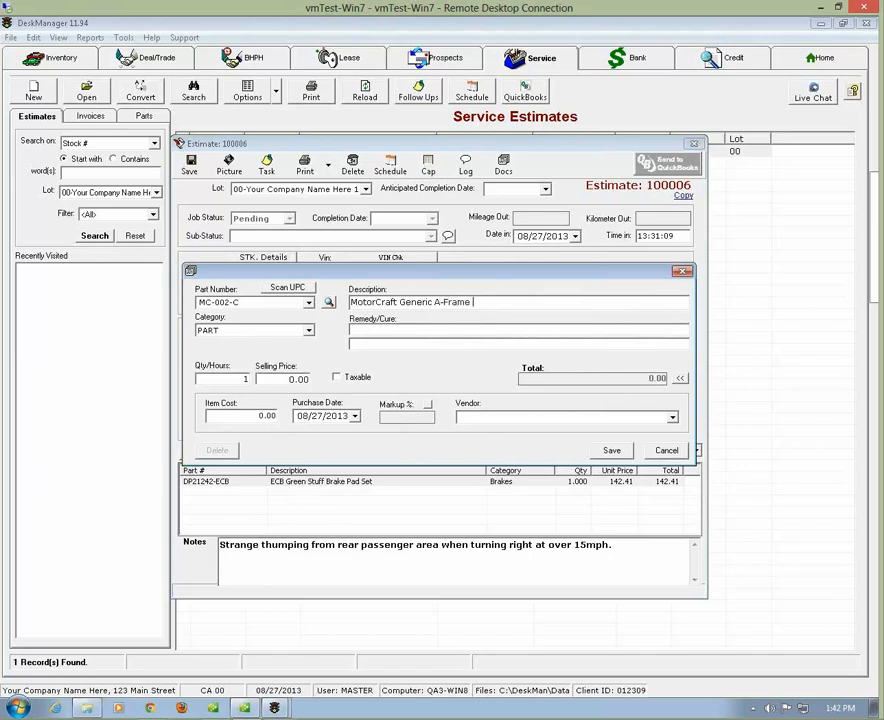
{"action": "type", "text": "Bushing Kit"}
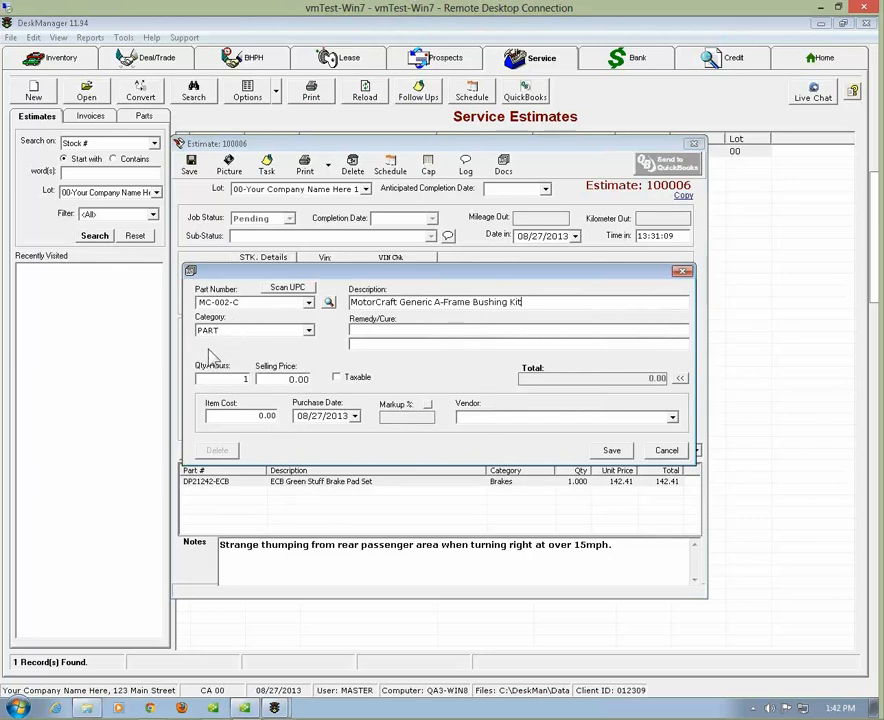
Step: Set the category of the MC-002-C line item to External Parts
{"action": "left_click", "coordinate": [308, 331]}
{"action": "scroll", "coordinate": [255, 372], "scroll_direction": "up", "scroll_amount": 3}
{"action": "scroll", "coordinate": [255, 372], "scroll_direction": "down", "scroll_amount": 1}
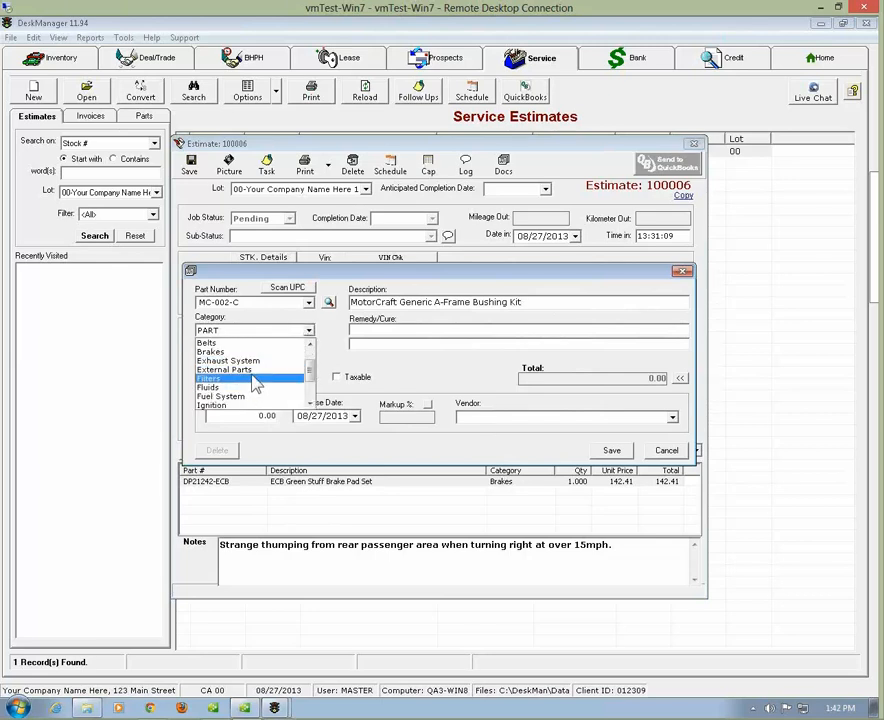
{"action": "left_click", "coordinate": [253, 370]}
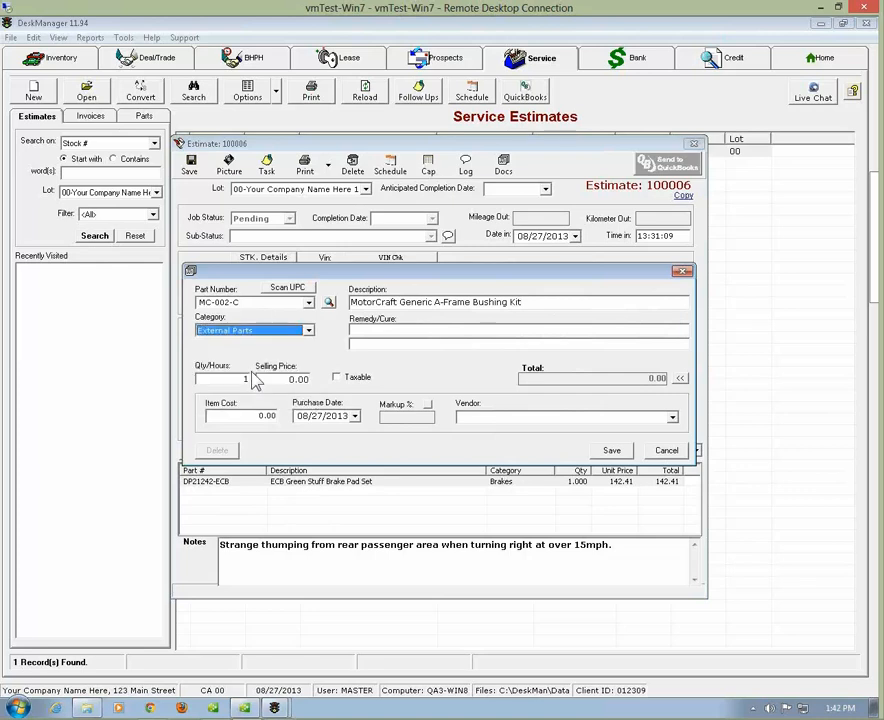
{"action": "left_click", "coordinate": [357, 332]}
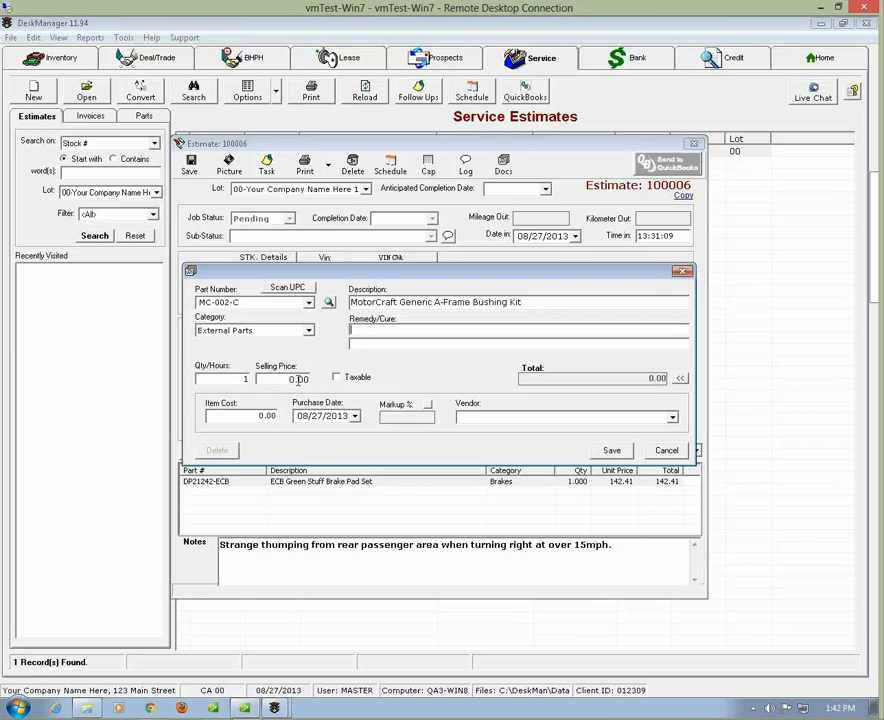
Step: Set the bushing kit's item cost to 29.97 and its vendor to E & W AUTO REPAIR
{"action": "left_click", "coordinate": [257, 416]}
{"action": "type", "text": "4"}
{"action": "type", "text": "9.95"}
{"action": "key", "text": "Tab"}
{"action": "left_click", "coordinate": [670, 418]}
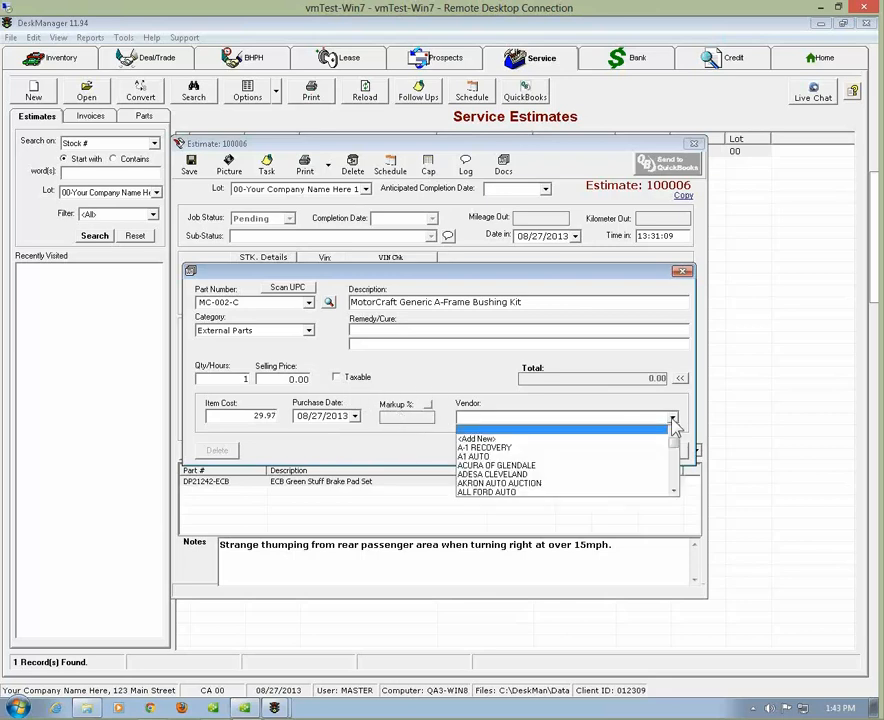
{"action": "scroll", "coordinate": [608, 460], "scroll_direction": "down", "scroll_amount": 2}
{"action": "scroll", "coordinate": [592, 456], "scroll_direction": "down", "scroll_amount": 2}
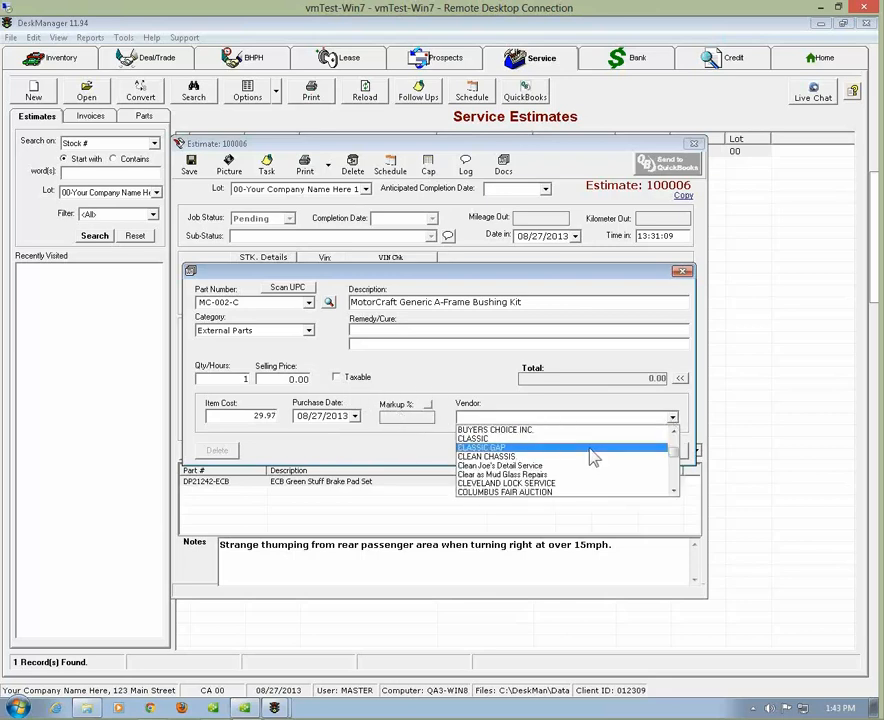
{"action": "scroll", "coordinate": [584, 456], "scroll_direction": "down", "scroll_amount": 2}
{"action": "scroll", "coordinate": [583, 459], "scroll_direction": "down", "scroll_amount": 2}
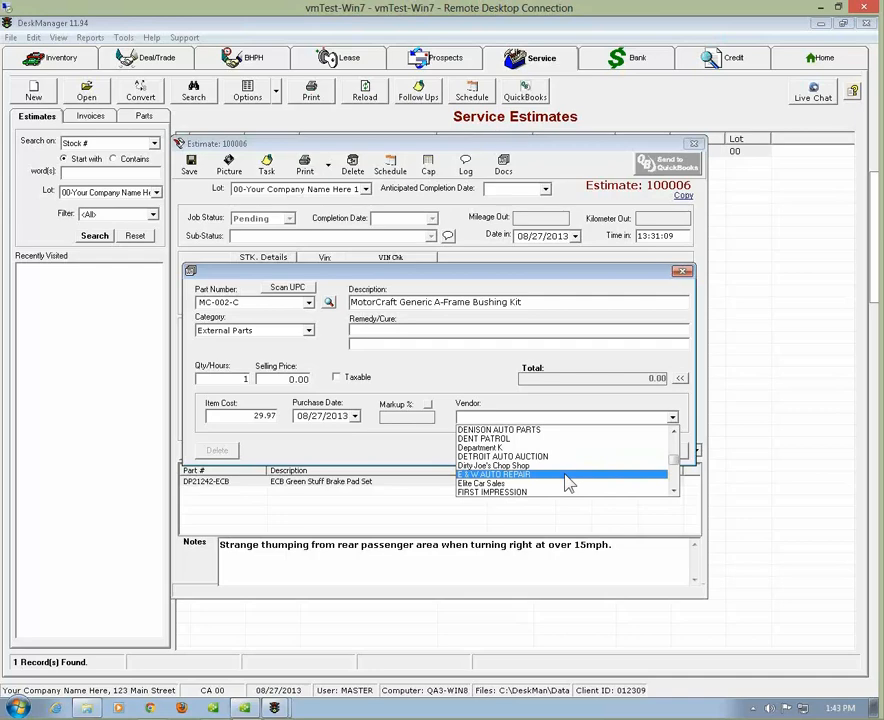
{"action": "left_click", "coordinate": [565, 475]}
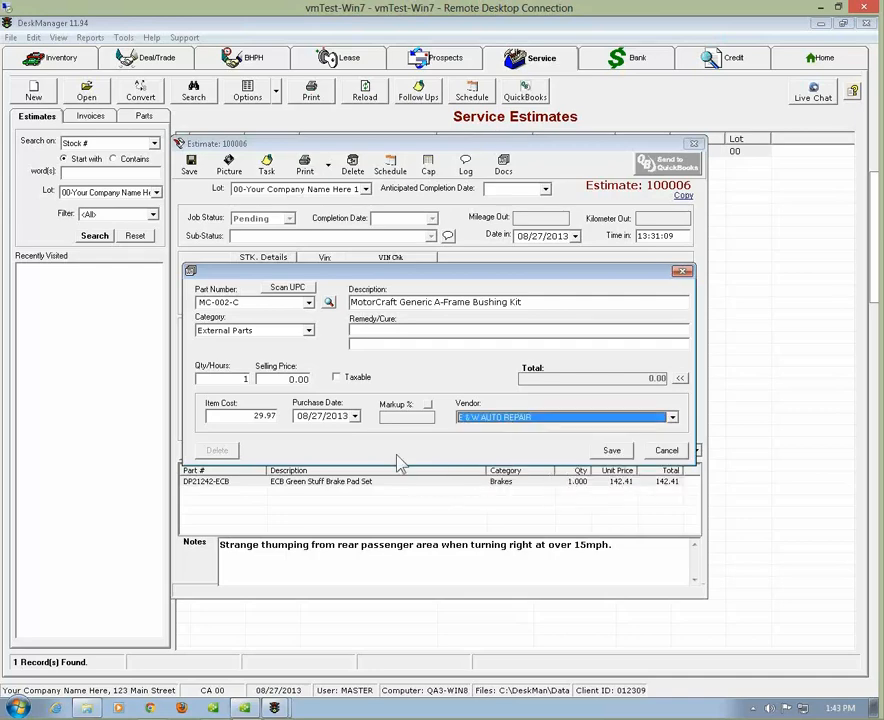
Step: Save the bushing kit line item and add MC-002-C to the parts table as taxable, with quantity 5 and minimum quantity 3
{"action": "left_click", "coordinate": [611, 452]}
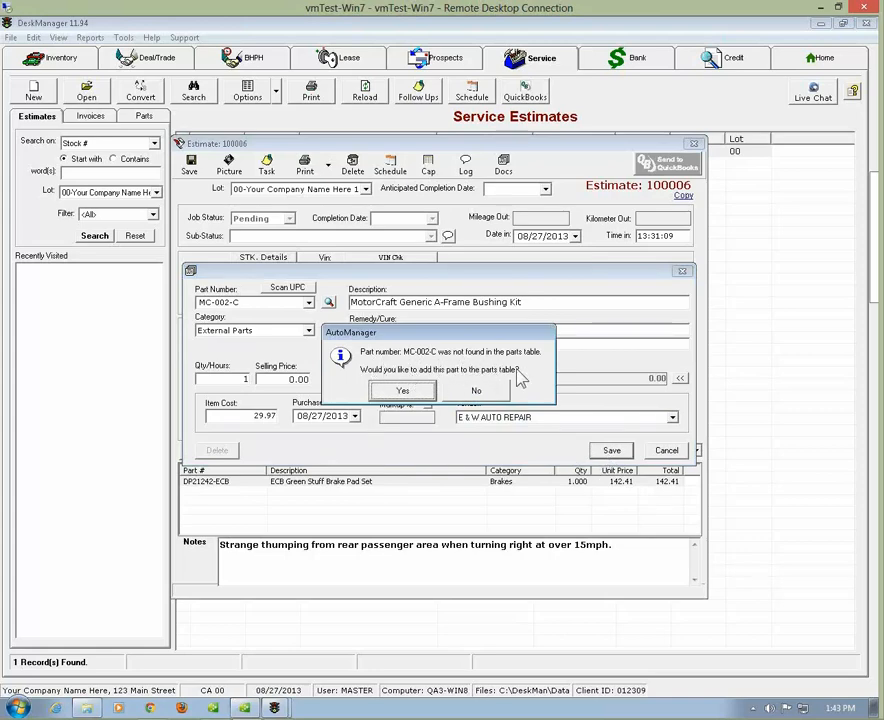
{"action": "left_click", "coordinate": [402, 390]}
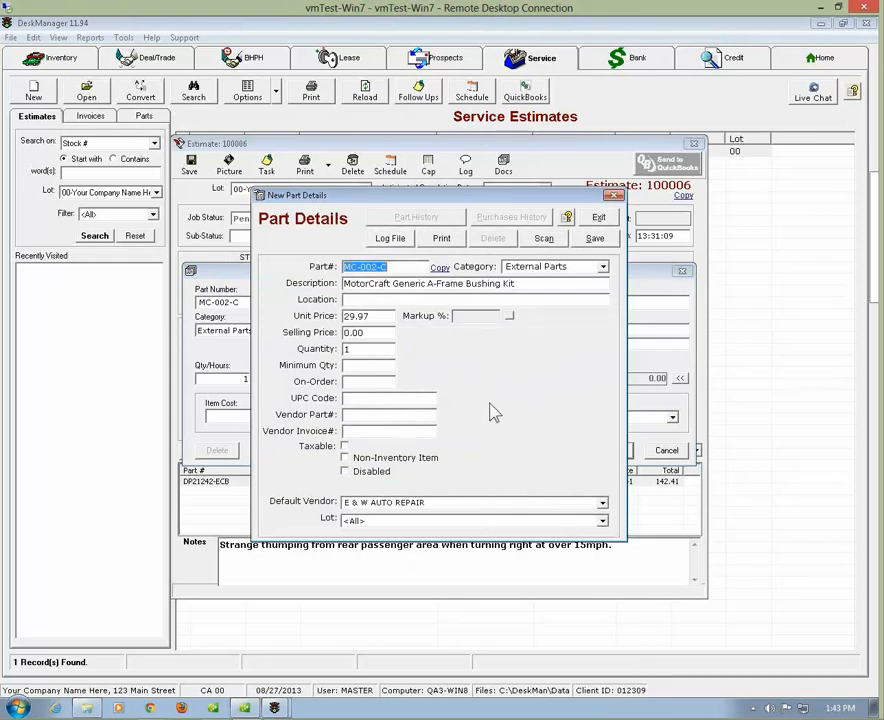
{"action": "left_click", "coordinate": [356, 349]}
{"action": "type", "text": "5"}
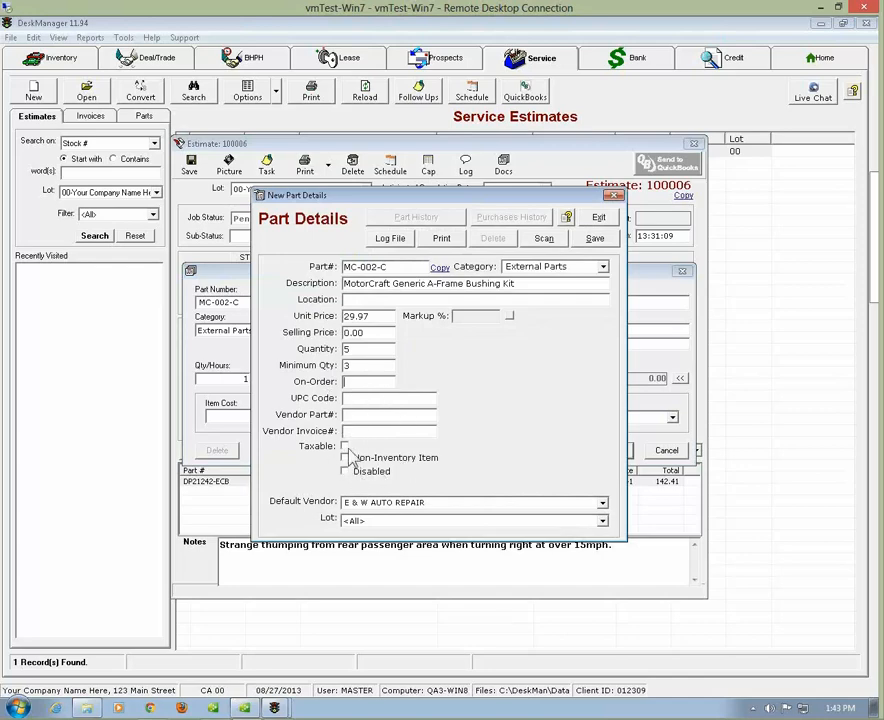
{"action": "left_click", "coordinate": [345, 447]}
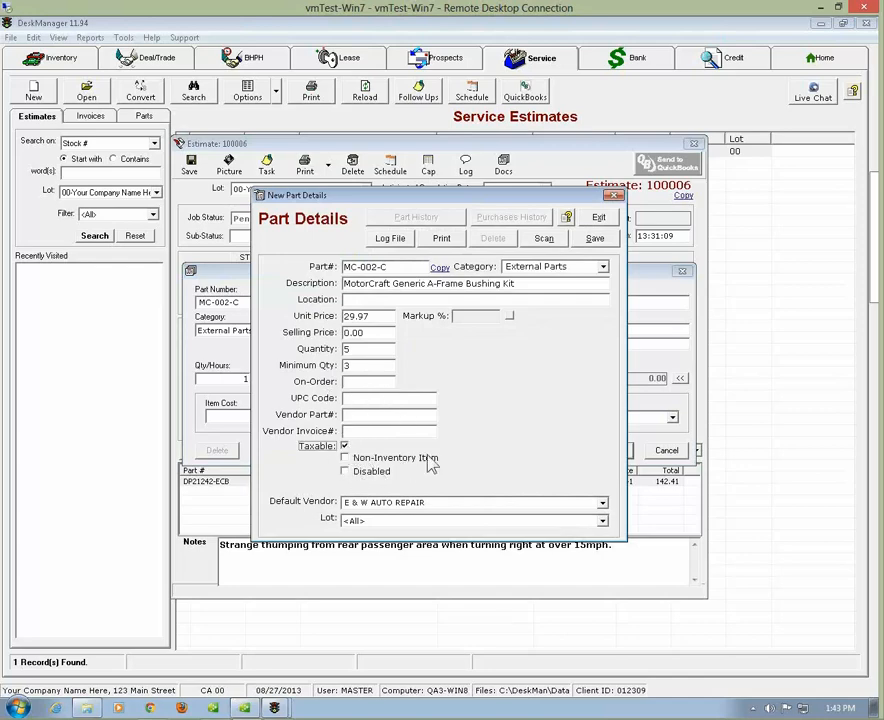
Step: Apply an 80% markup to the new MC-002-C part, then save both the part and its estimate line item
{"action": "left_click", "coordinate": [510, 317]}
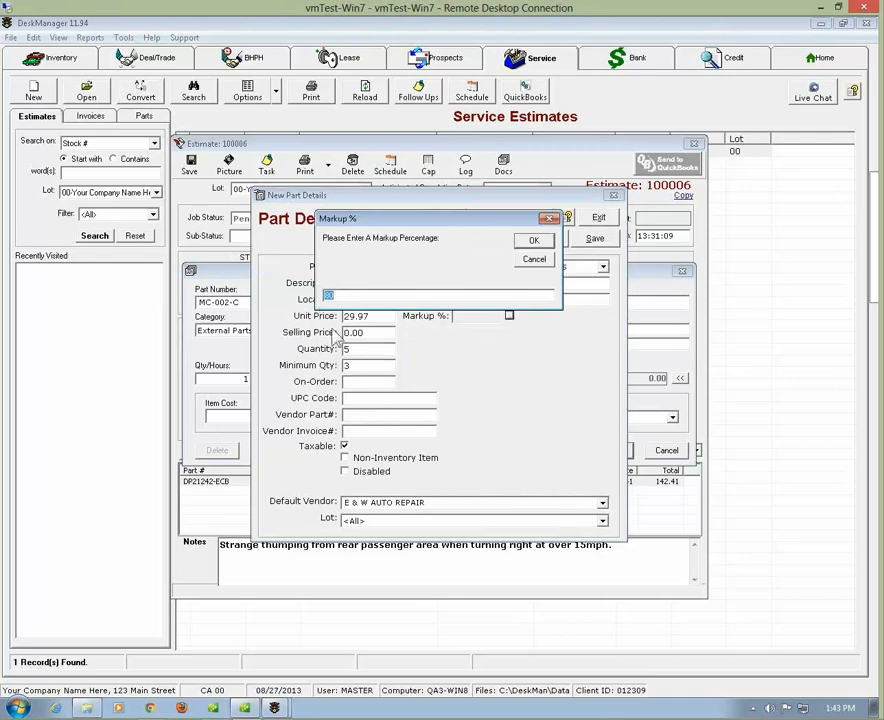
{"action": "left_click", "coordinate": [534, 240]}
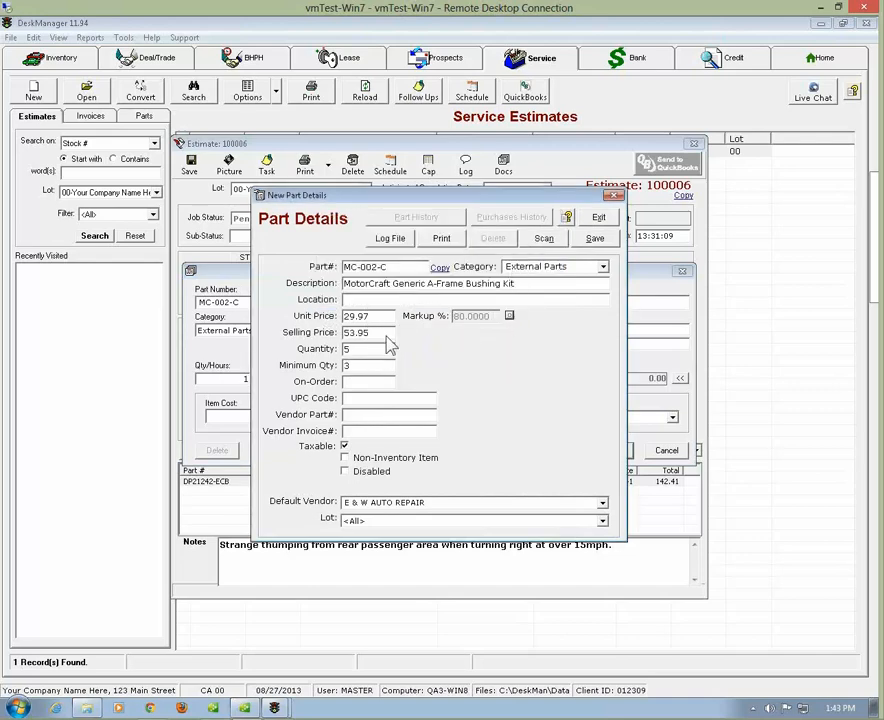
{"action": "left_click", "coordinate": [598, 240]}
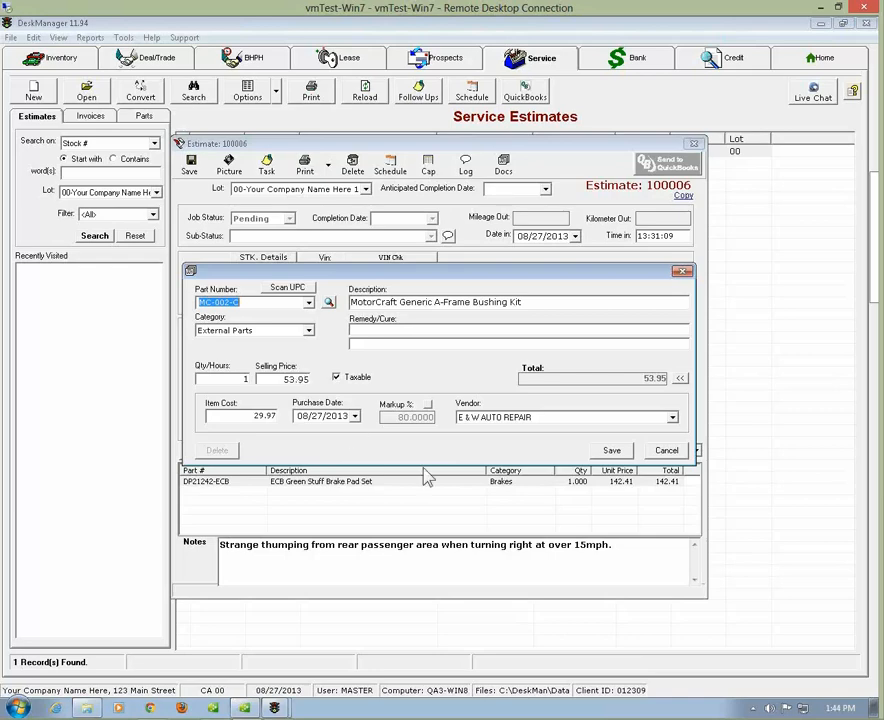
{"action": "left_click", "coordinate": [612, 451]}
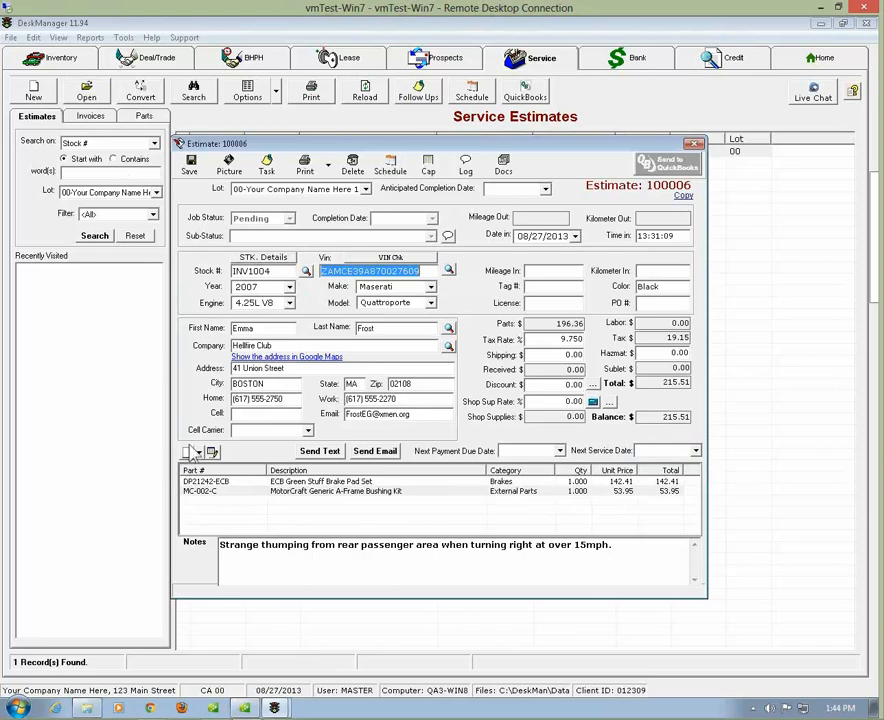
Step: Start another line item without a part number, described as "Salvaged A-Frame Assembly", in the SUBLET category
{"action": "left_click", "coordinate": [187, 452]}
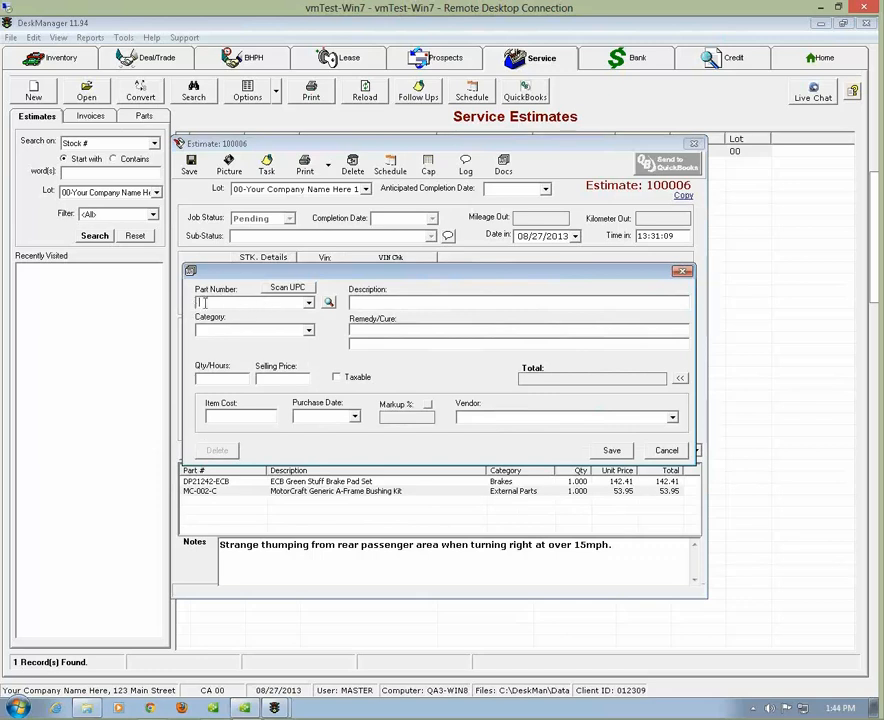
{"action": "left_click", "coordinate": [358, 304]}
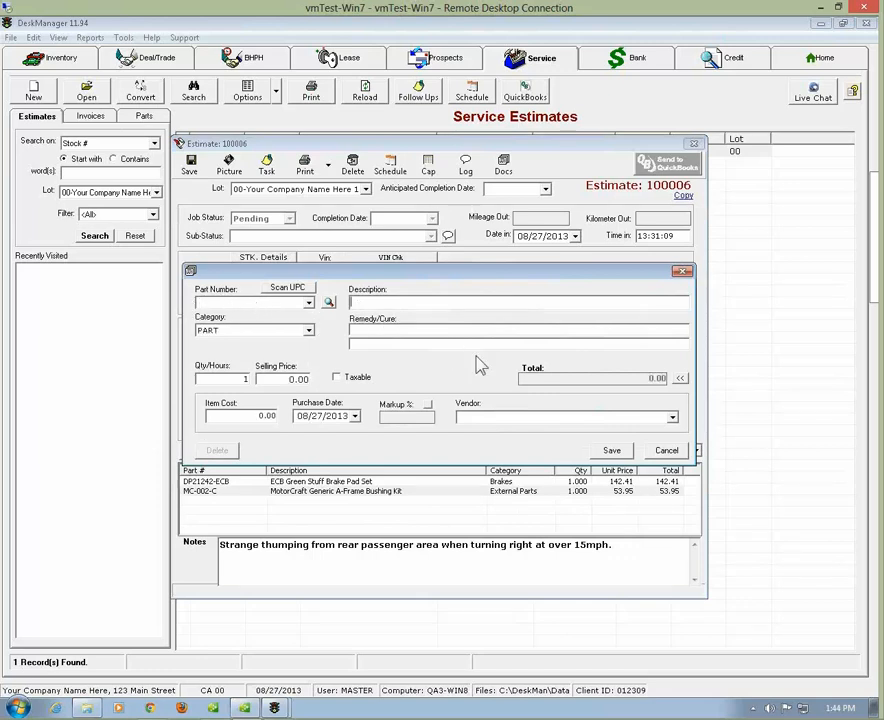
{"action": "type", "text": "Salvaged A-Fr"}
{"action": "type", "text": "ame "}
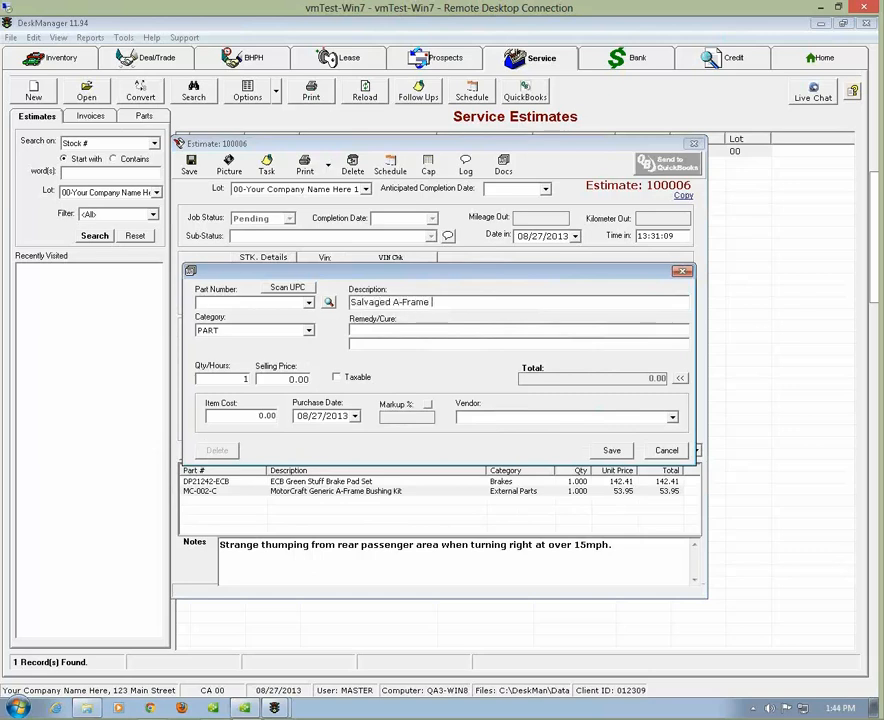
{"action": "type", "text": "Assembly"}
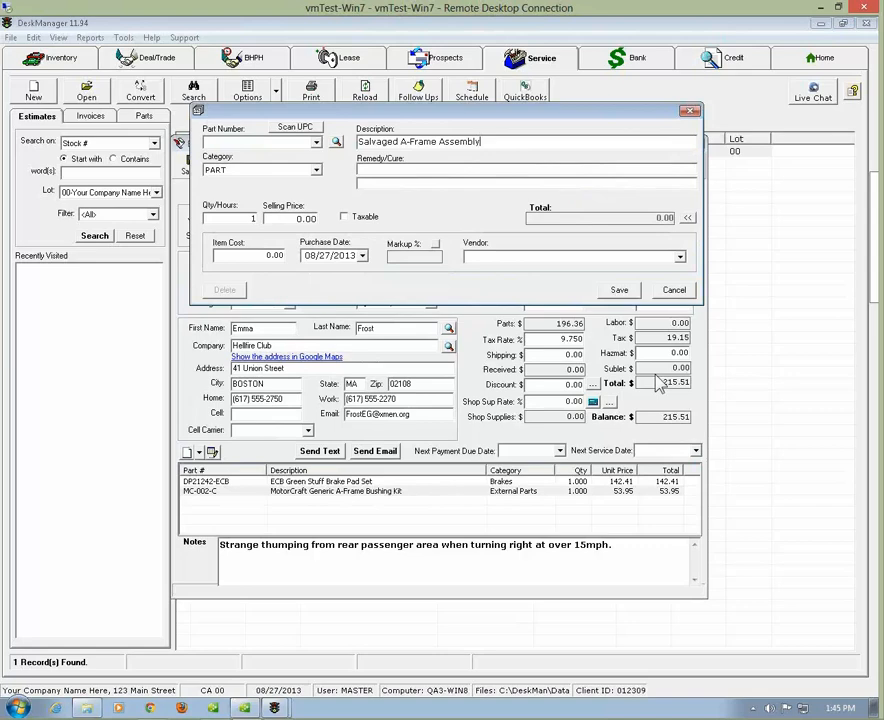
{"action": "left_click", "coordinate": [316, 170]}
{"action": "left_click", "coordinate": [236, 229]}
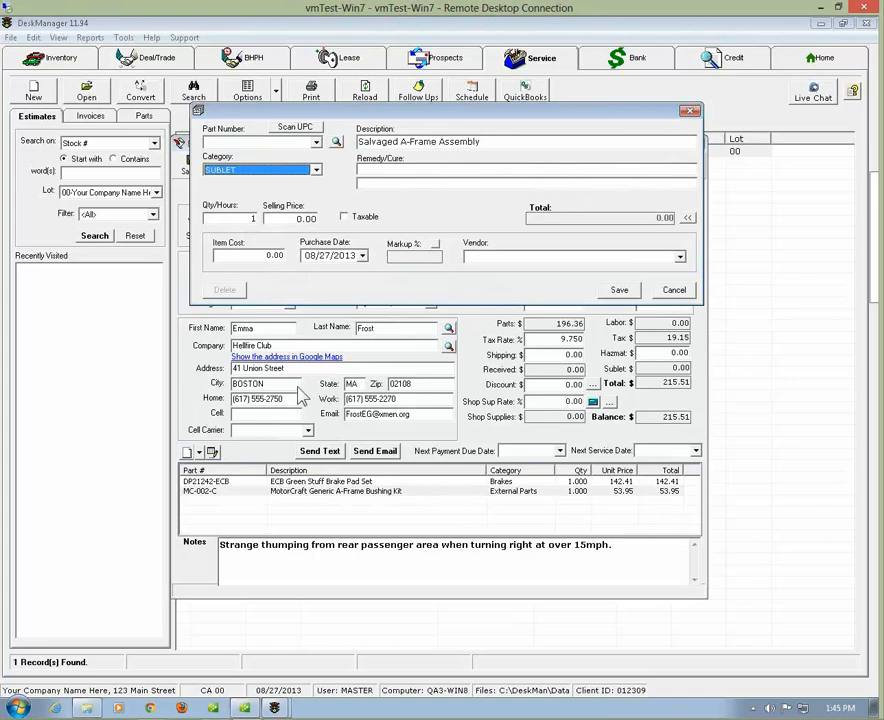
Step: Set the salvaged assembly's selling price to 179.95, mark it taxable, and enter an item cost of 121.49
{"action": "left_click", "coordinate": [283, 220]}
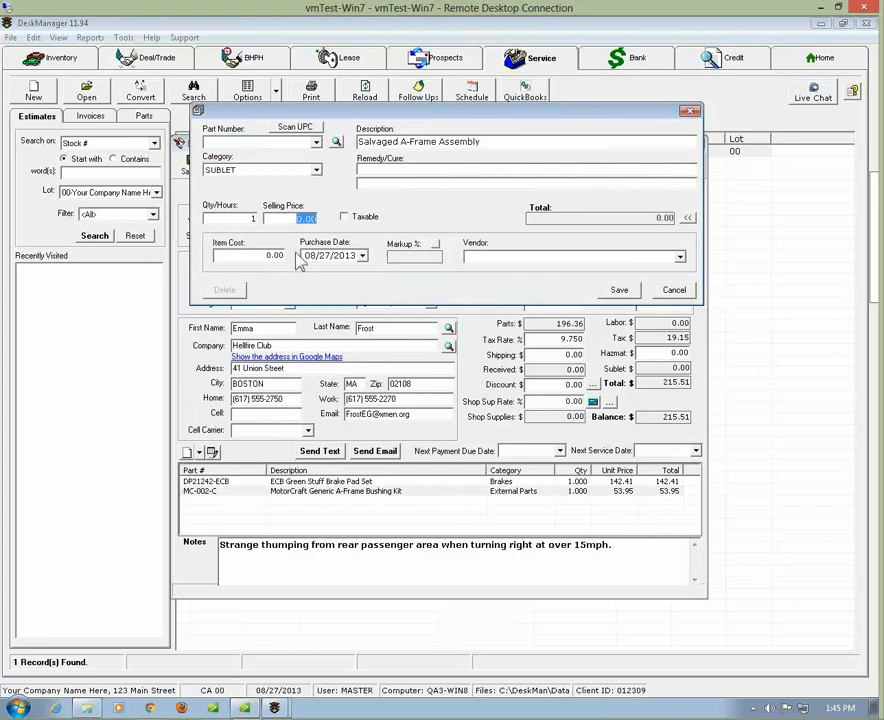
{"action": "type", "text": "179.95"}
{"action": "key", "text": "Tab"}
{"action": "key", "text": "space"}
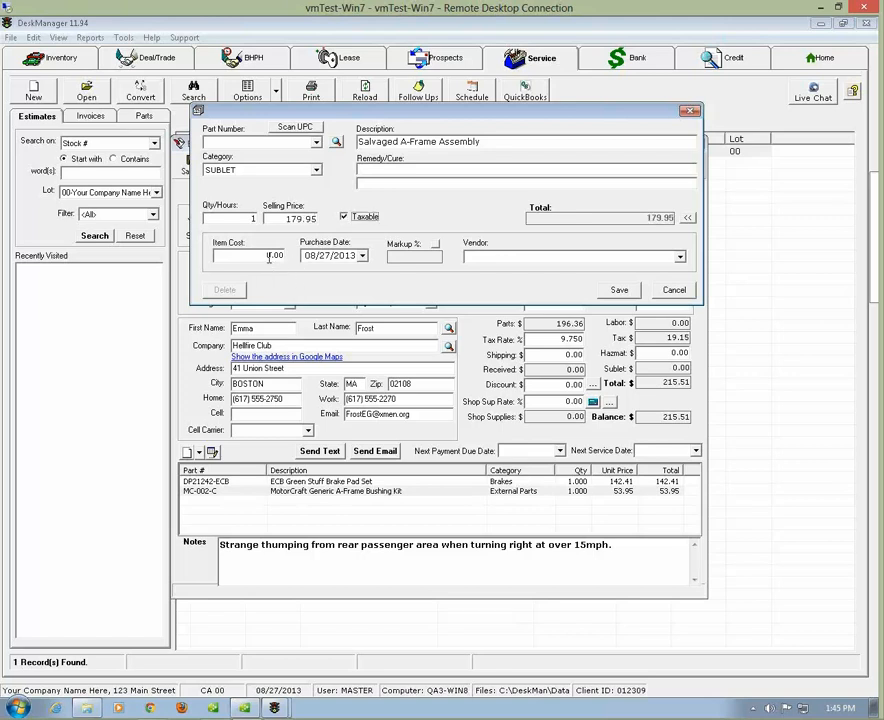
{"action": "left_click", "coordinate": [270, 256]}
{"action": "type", "text": "121.49"}
{"action": "key", "text": "Tab"}
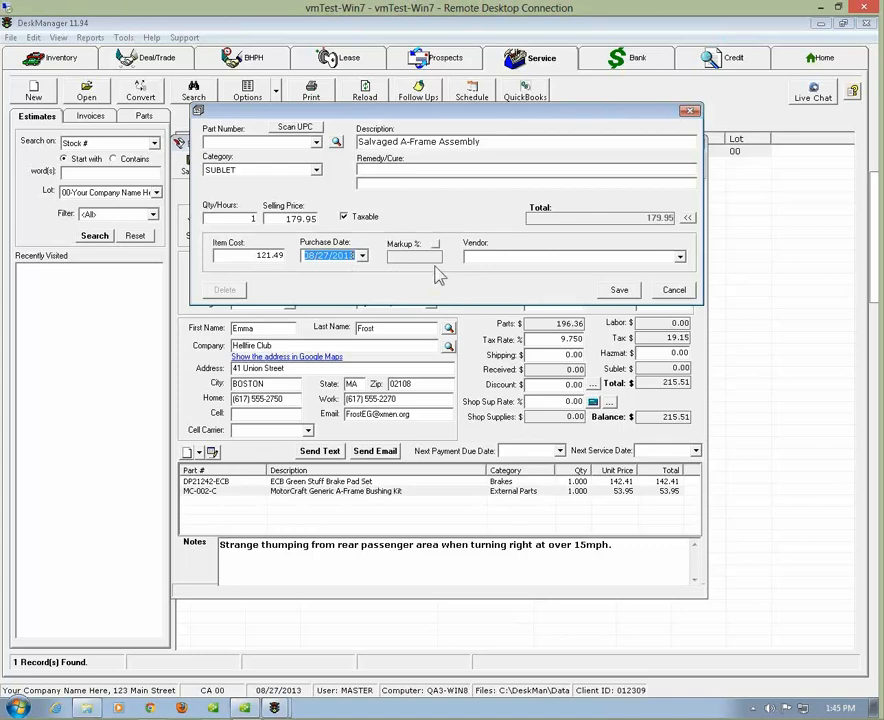
Step: Choose Dirty Joe's Chop Shop as the salvaged assembly's vendor and save the line item
{"action": "left_click", "coordinate": [679, 257]}
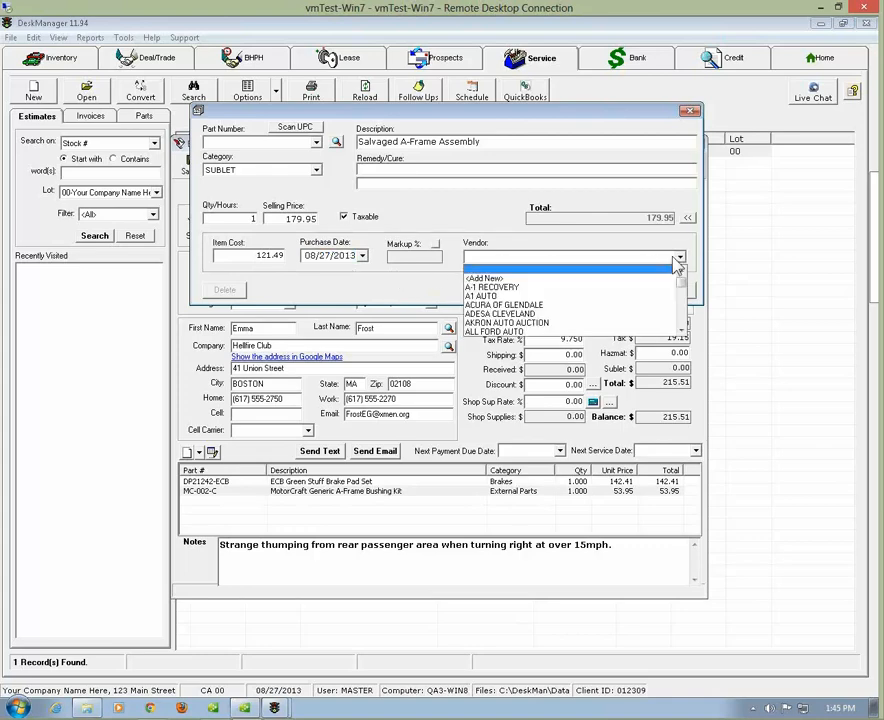
{"action": "scroll", "coordinate": [576, 292], "scroll_direction": "down", "scroll_amount": 10}
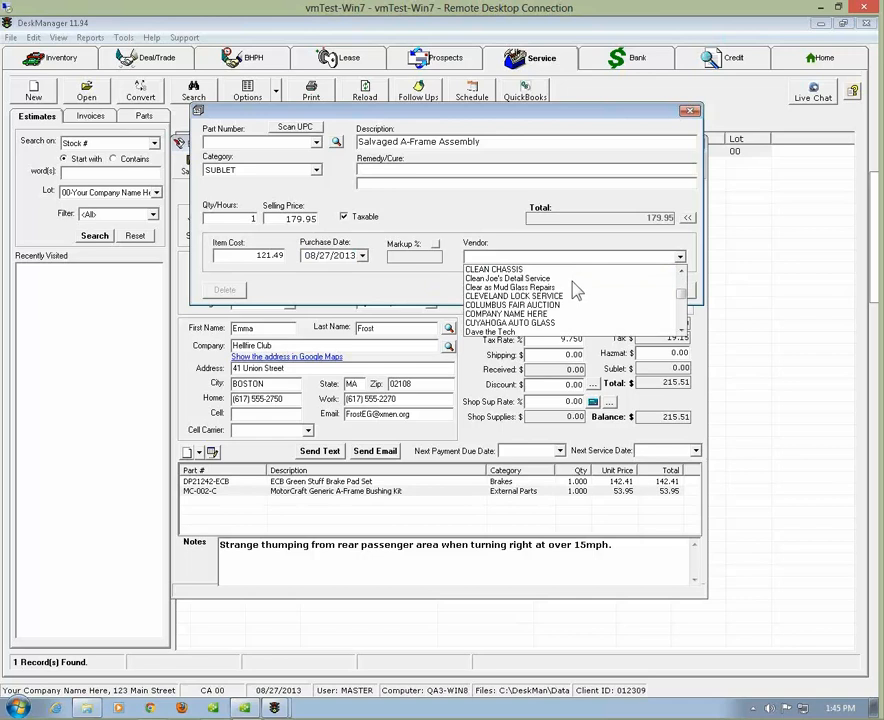
{"action": "scroll", "coordinate": [579, 293], "scroll_direction": "down", "scroll_amount": 3}
{"action": "scroll", "coordinate": [566, 294], "scroll_direction": "up", "scroll_amount": 1}
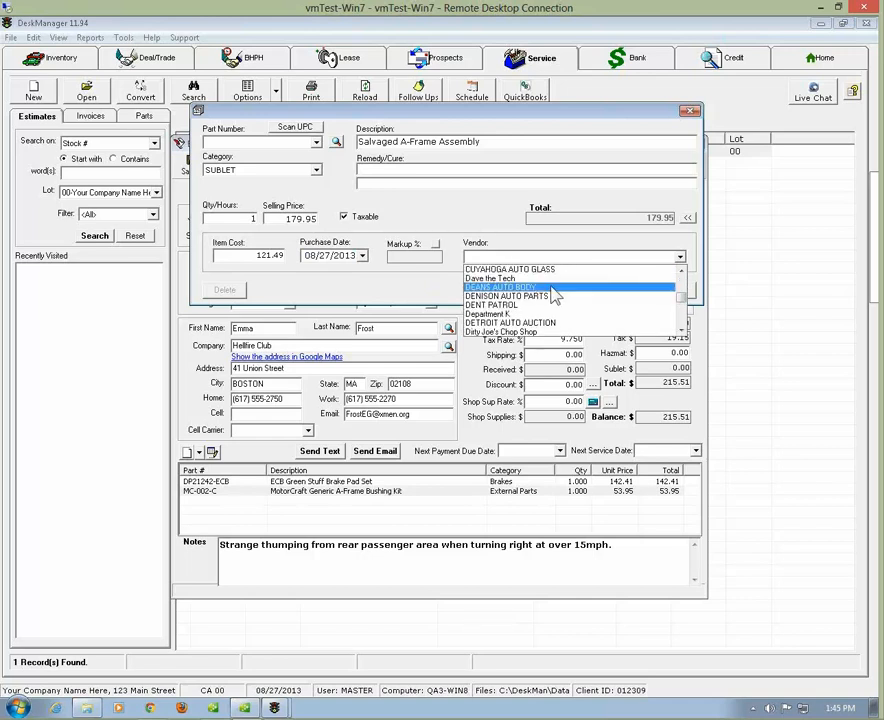
{"action": "left_click", "coordinate": [530, 331]}
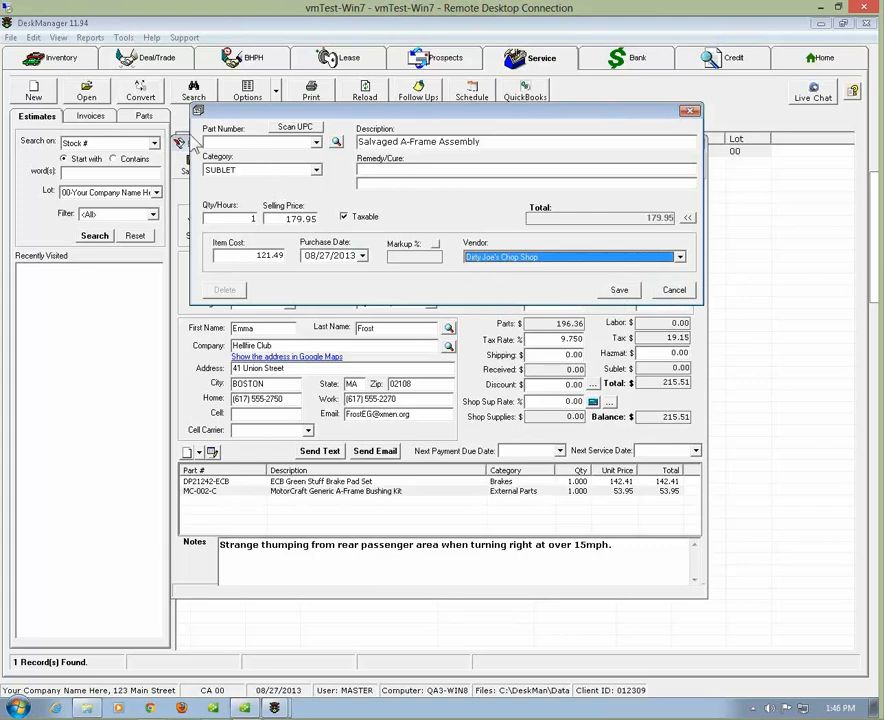
{"action": "left_click", "coordinate": [618, 291]}
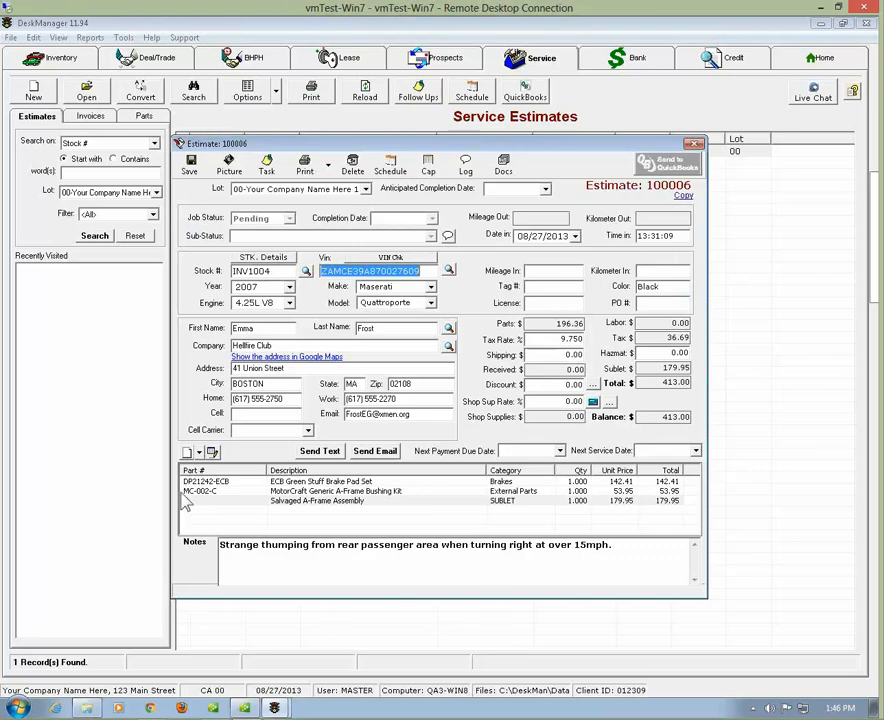
Step: Start another line item and pick the LABOR part from the parts search filtered to the LABOR category
{"action": "left_click", "coordinate": [186, 454]}
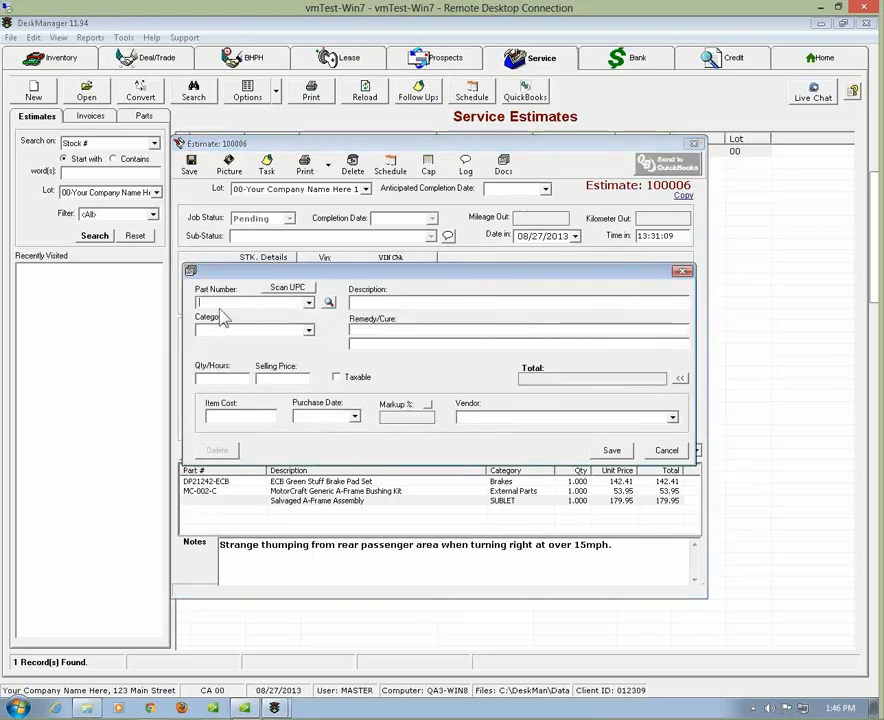
{"action": "left_click", "coordinate": [329, 303]}
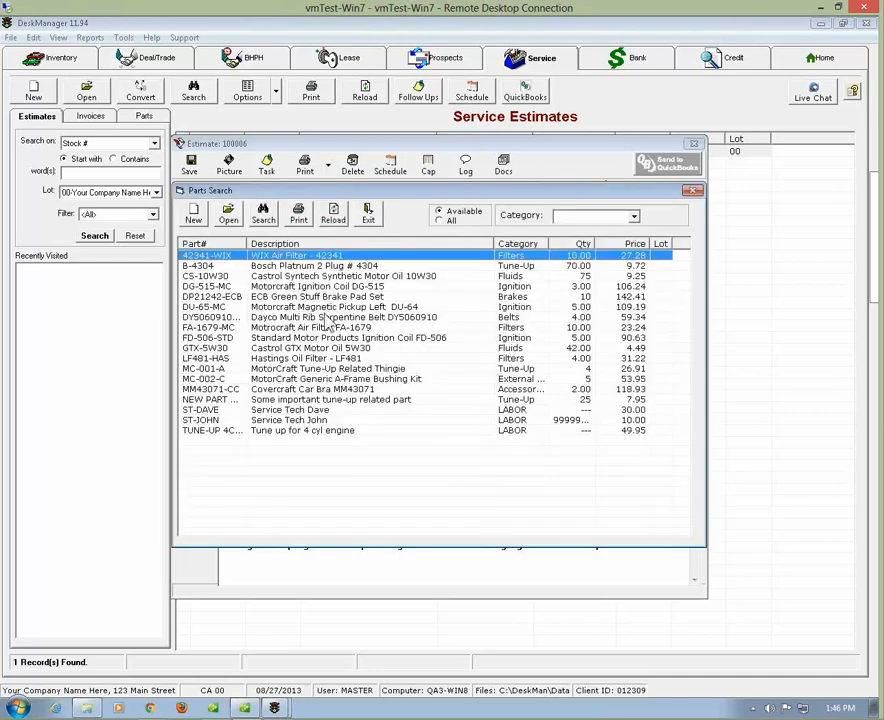
{"action": "left_click", "coordinate": [633, 217]}
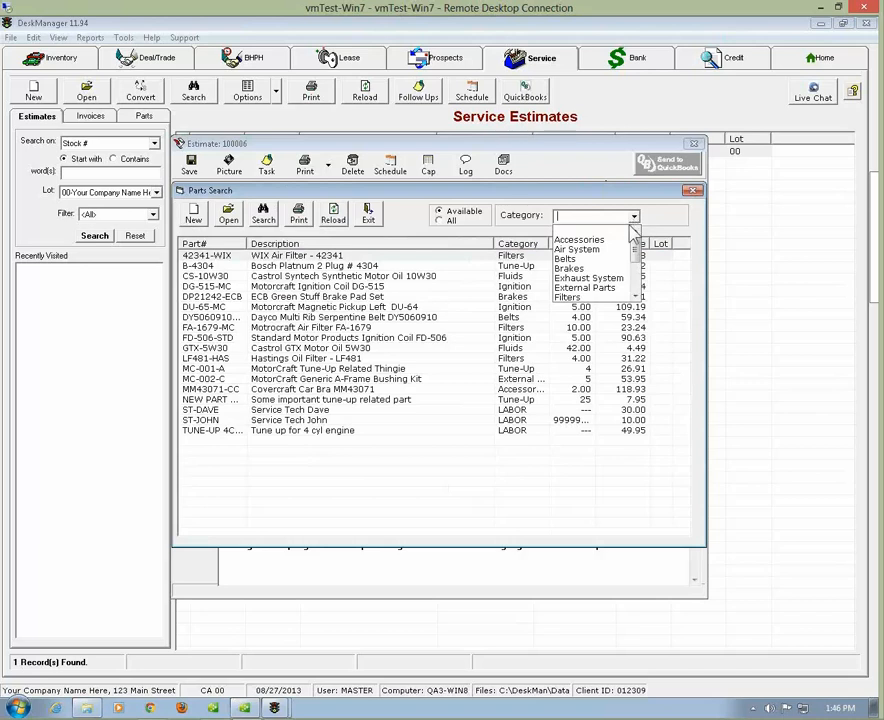
{"action": "scroll", "coordinate": [633, 228], "scroll_direction": "down", "scroll_amount": 3}
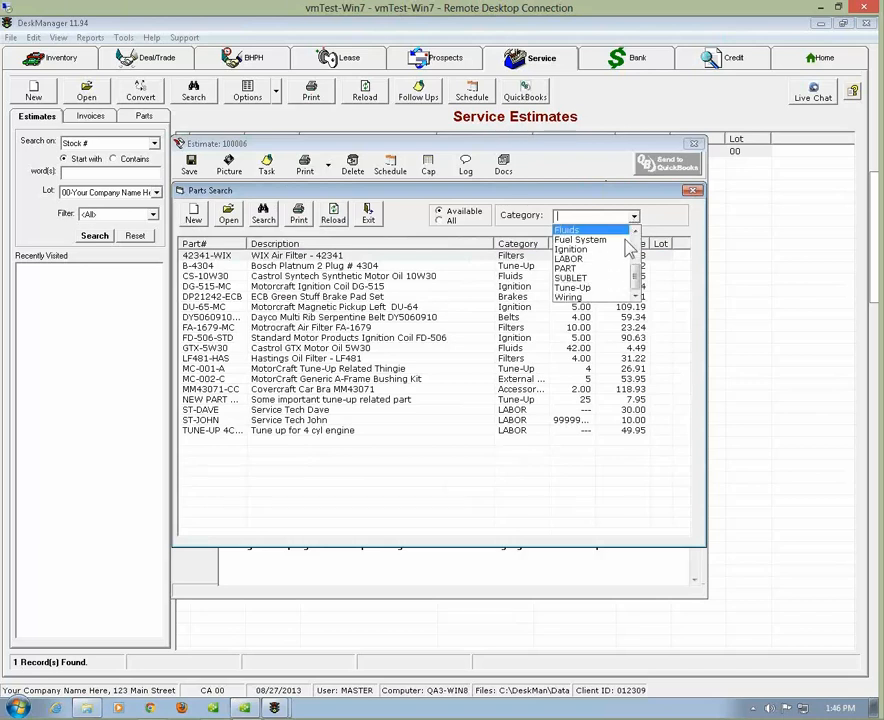
{"action": "left_click", "coordinate": [590, 259]}
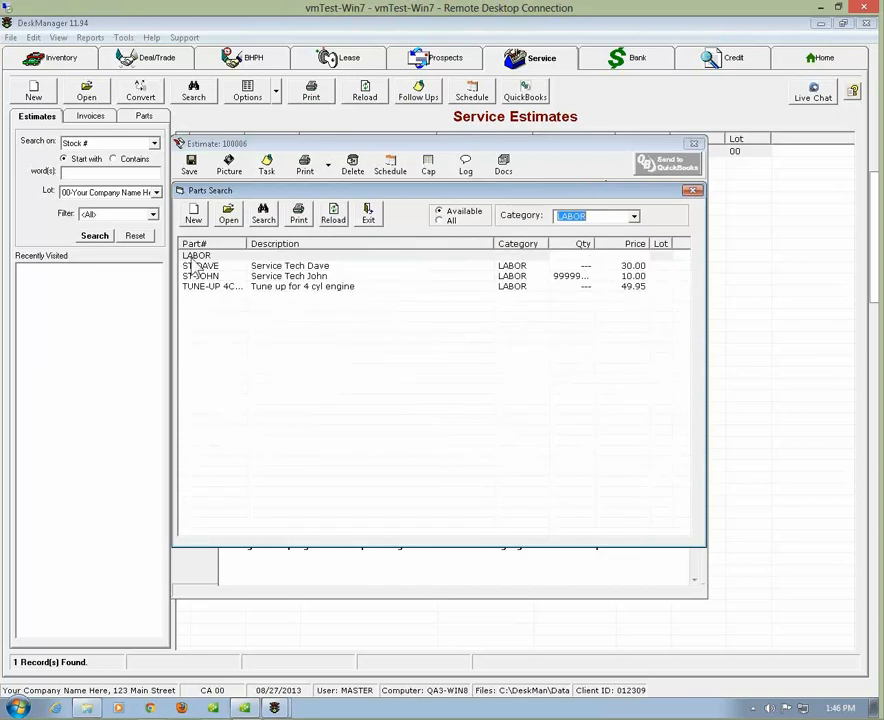
{"action": "left_click", "coordinate": [196, 257]}
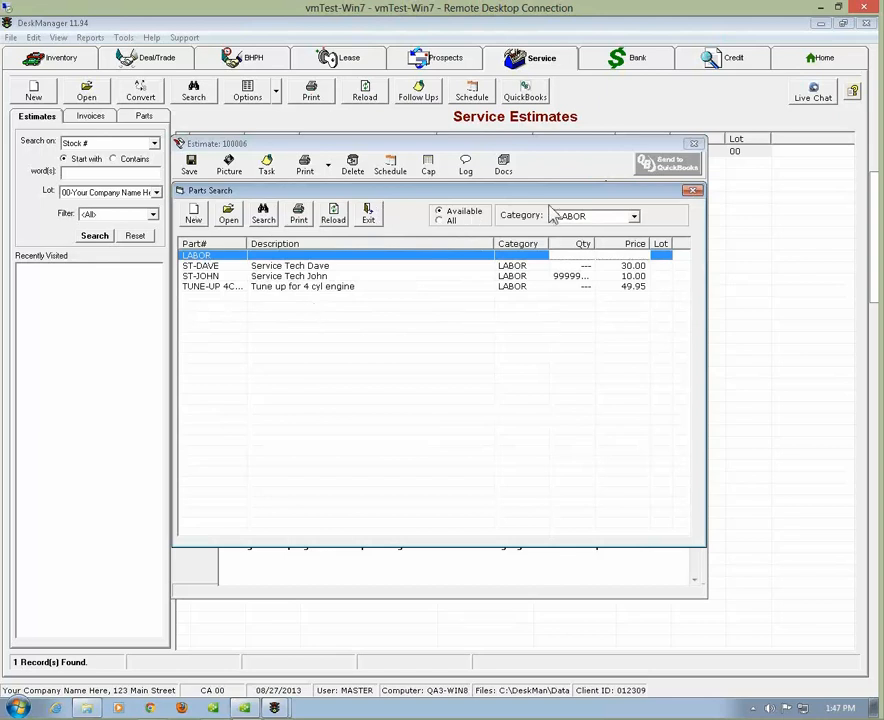
{"action": "double_click", "coordinate": [313, 256]}
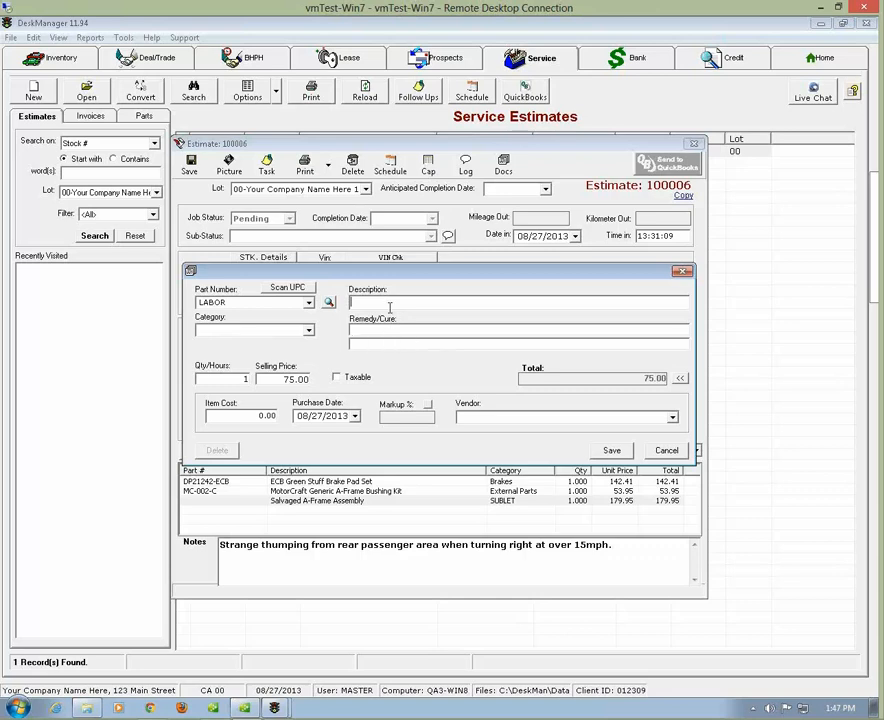
Step: Describe the labor line as "Installation of parts and test for fix." and set its hours to 7.95
{"action": "type", "text": "Installation of parts and test"}
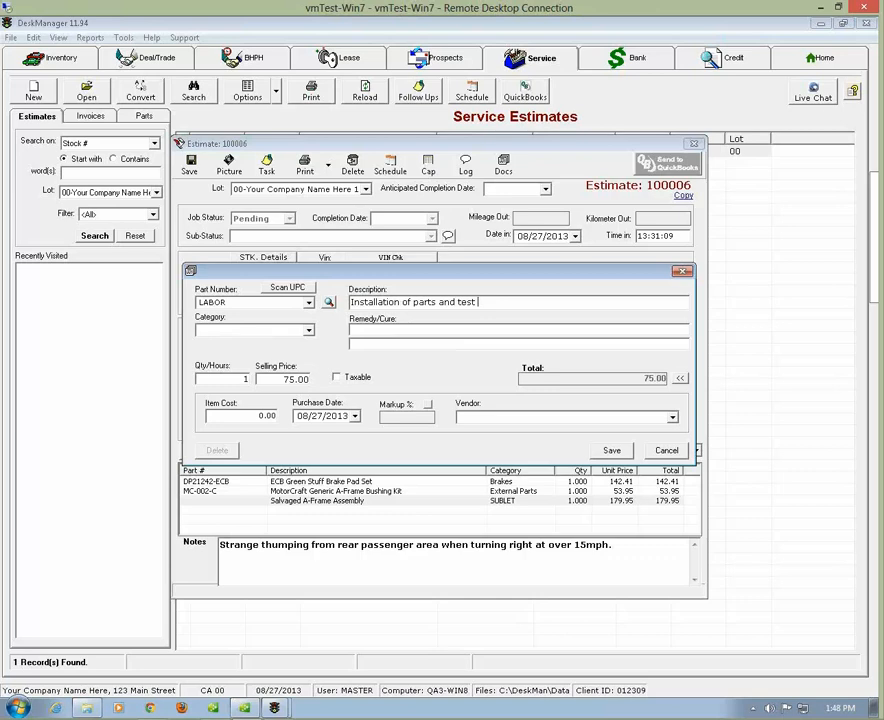
{"action": "type", "text": "for fix."}
{"action": "left_click", "coordinate": [233, 378]}
{"action": "type", "text": "7.95"}
{"action": "key", "text": "Tab"}
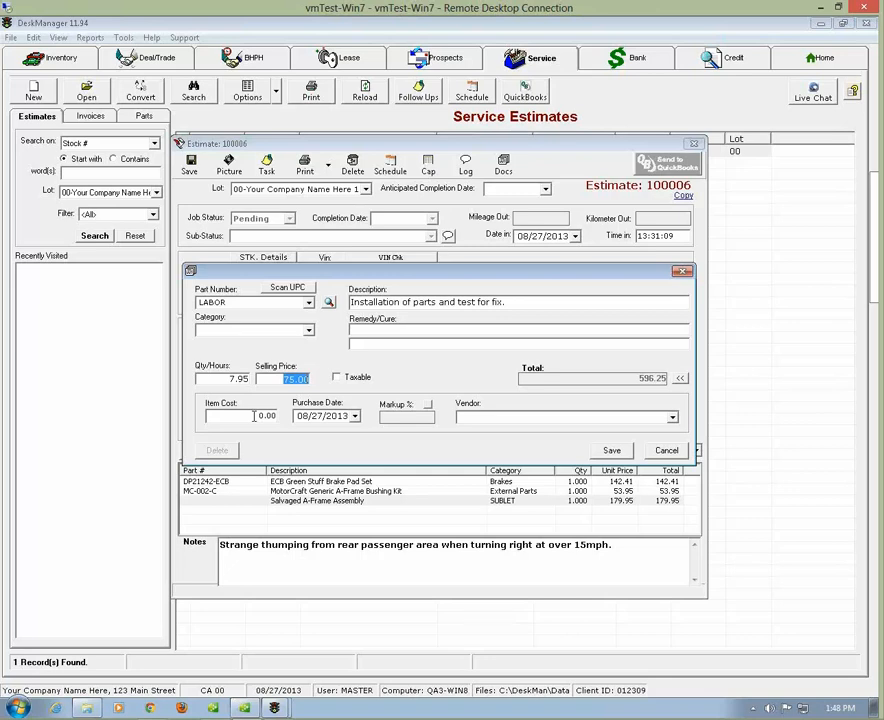
Step: Set the labor item cost to 37.95, choose the technician's entry as vendor, and save the line item
{"action": "left_click", "coordinate": [254, 416]}
{"action": "type", "text": "37.95"}
{"action": "left_click", "coordinate": [672, 417]}
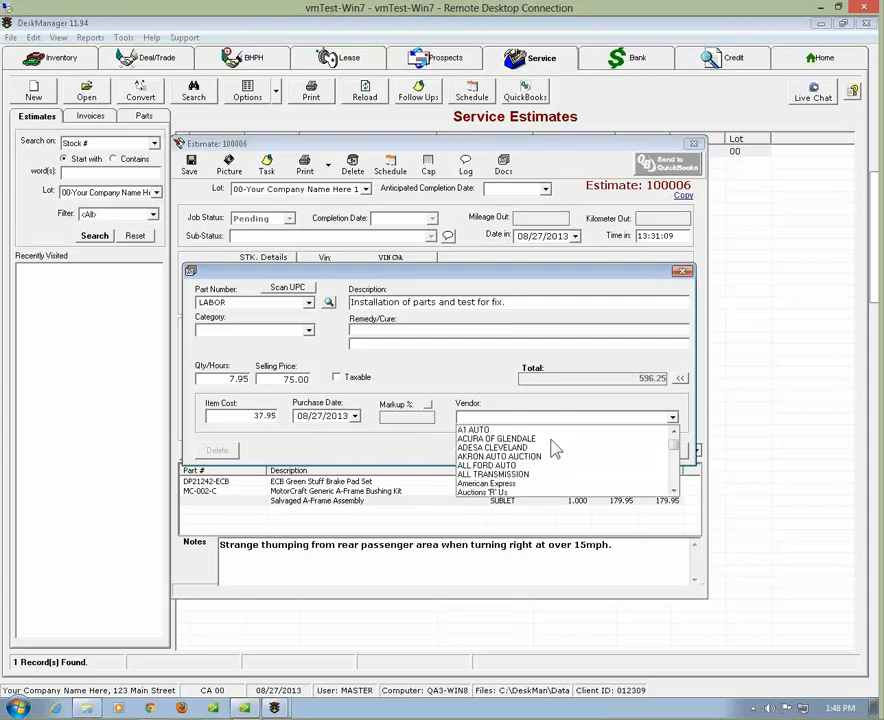
{"action": "scroll", "coordinate": [555, 450], "scroll_direction": "down", "scroll_amount": 8}
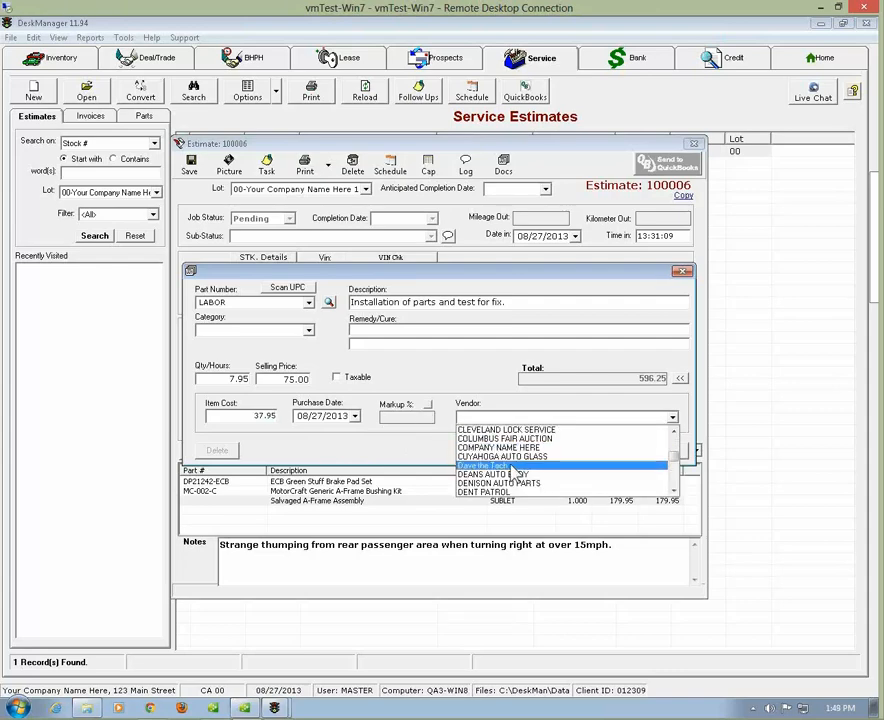
{"action": "left_click", "coordinate": [514, 467]}
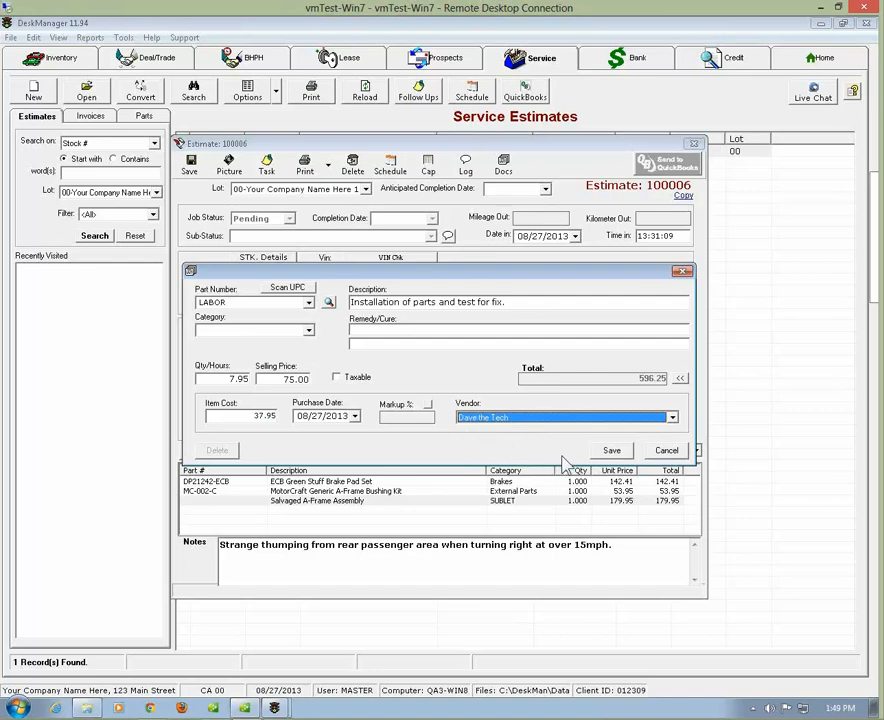
{"action": "left_click", "coordinate": [612, 450]}
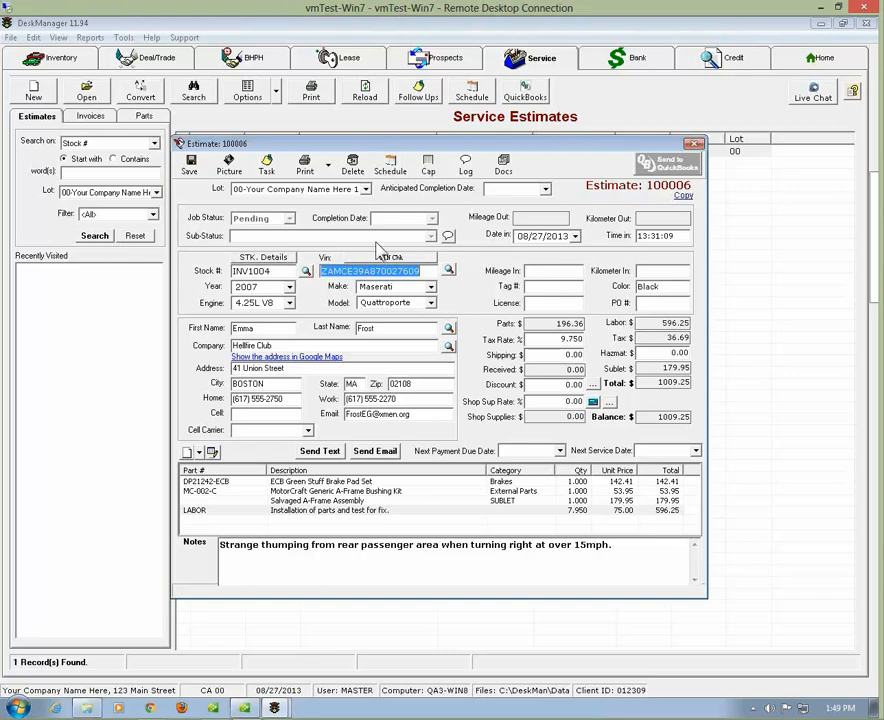
Step: Preview the Maserati Quattroporte estimate in the Estimate print format and review its charges, notes, totals and disclaimer lines
{"action": "left_click", "coordinate": [327, 166]}
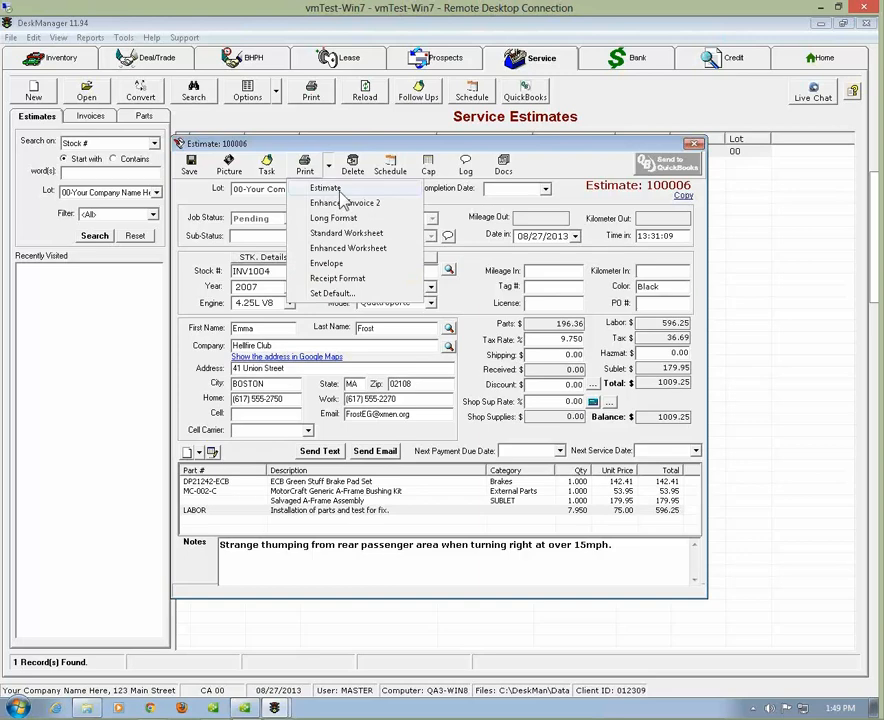
{"action": "left_click", "coordinate": [341, 193]}
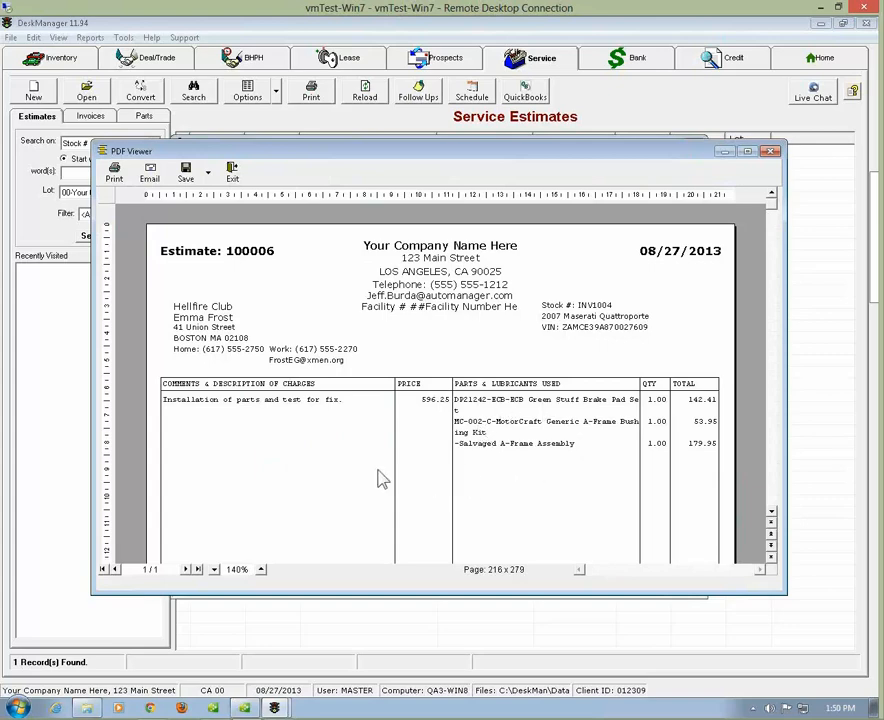
{"action": "scroll", "coordinate": [381, 477], "scroll_direction": "down", "scroll_amount": 2}
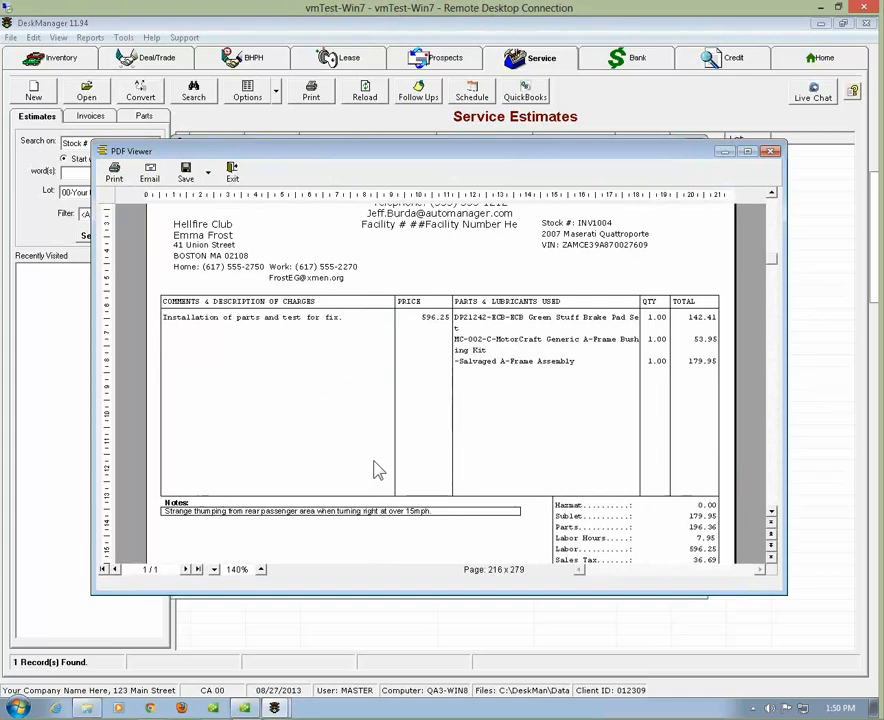
{"action": "scroll", "coordinate": [378, 471], "scroll_direction": "down", "scroll_amount": 2}
{"action": "scroll", "coordinate": [378, 471], "scroll_direction": "down", "scroll_amount": 2}
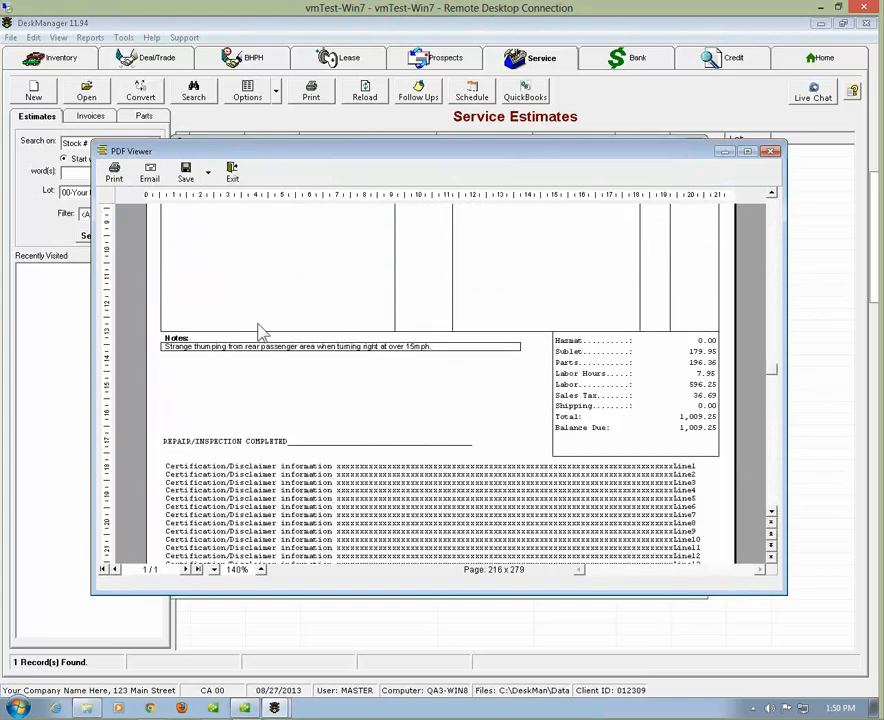
{"action": "scroll", "coordinate": [253, 335], "scroll_direction": "down", "scroll_amount": 2}
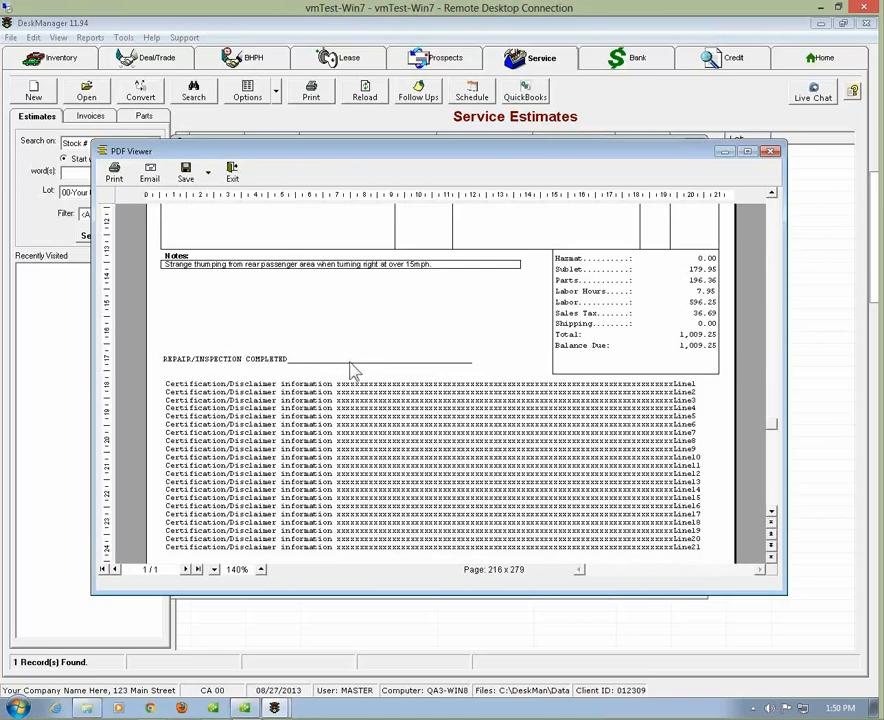
{"action": "scroll", "coordinate": [351, 369], "scroll_direction": "down", "scroll_amount": 2}
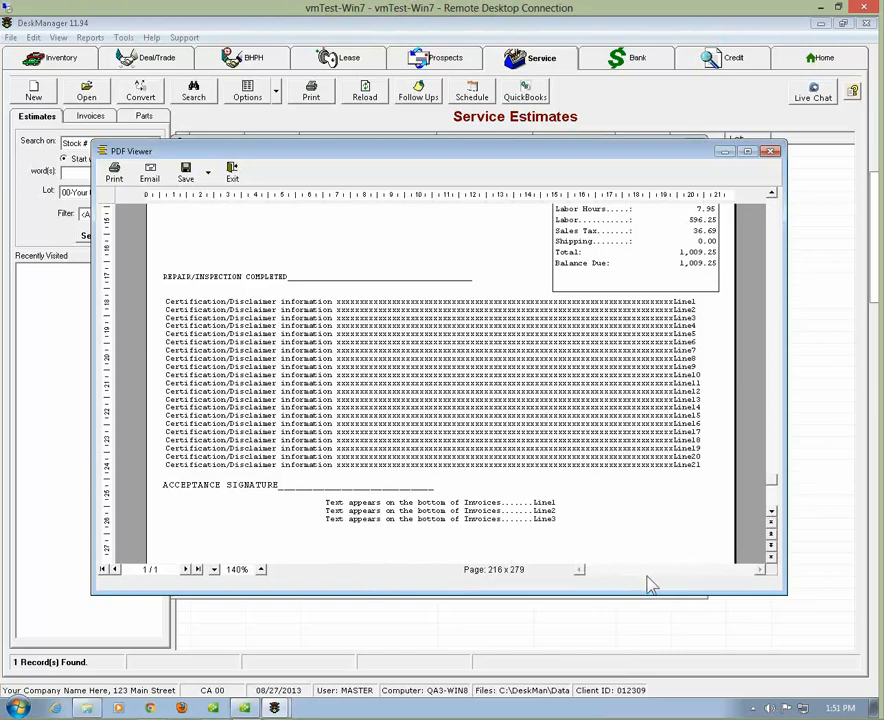
{"action": "scroll", "coordinate": [622, 545], "scroll_direction": "down", "scroll_amount": 1}
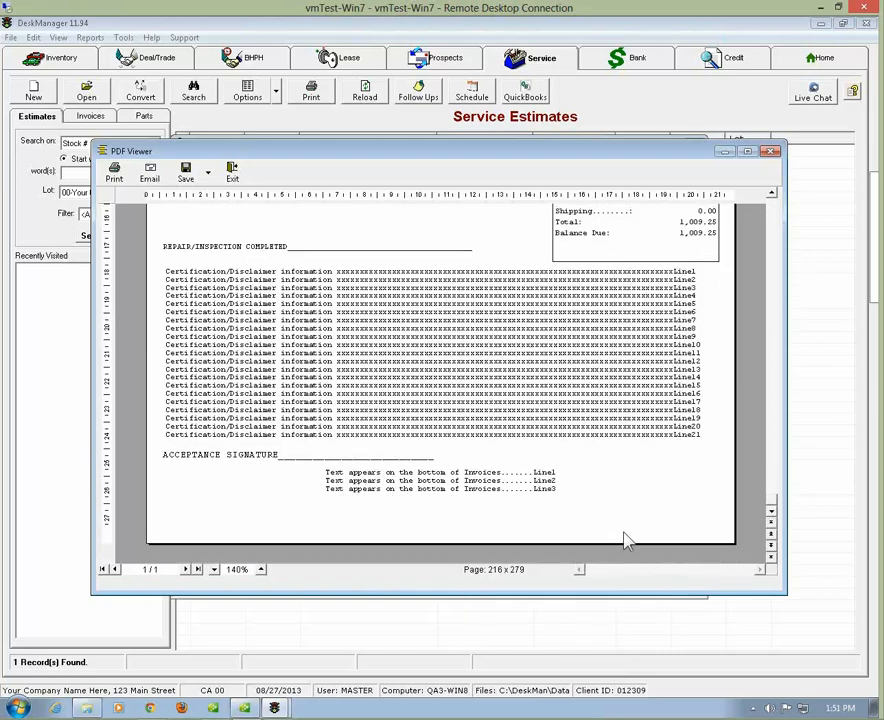
{"action": "scroll", "coordinate": [625, 537], "scroll_direction": "up", "scroll_amount": 10}
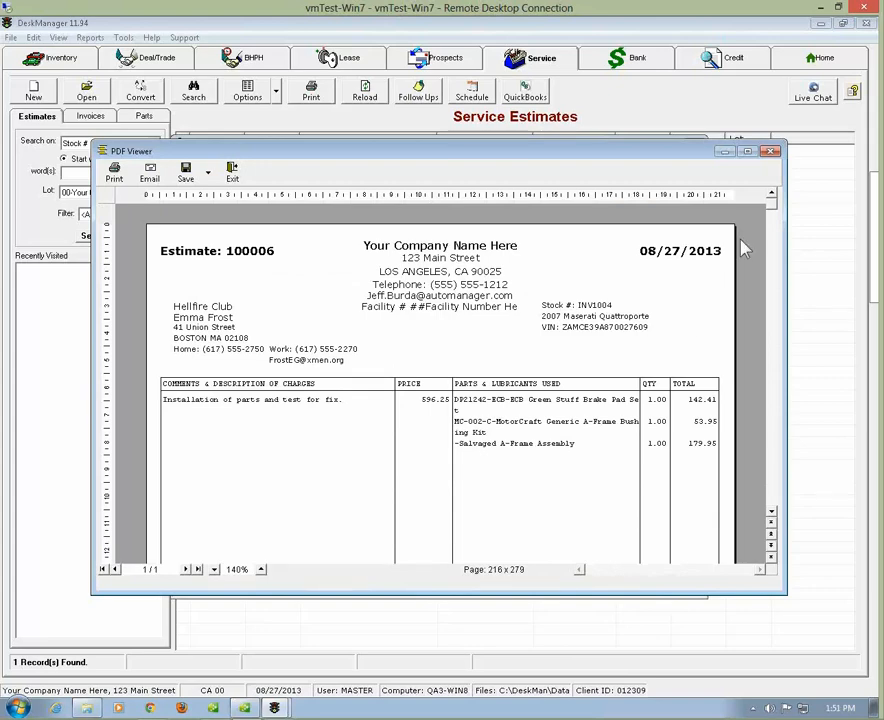
{"action": "left_click", "coordinate": [771, 152]}
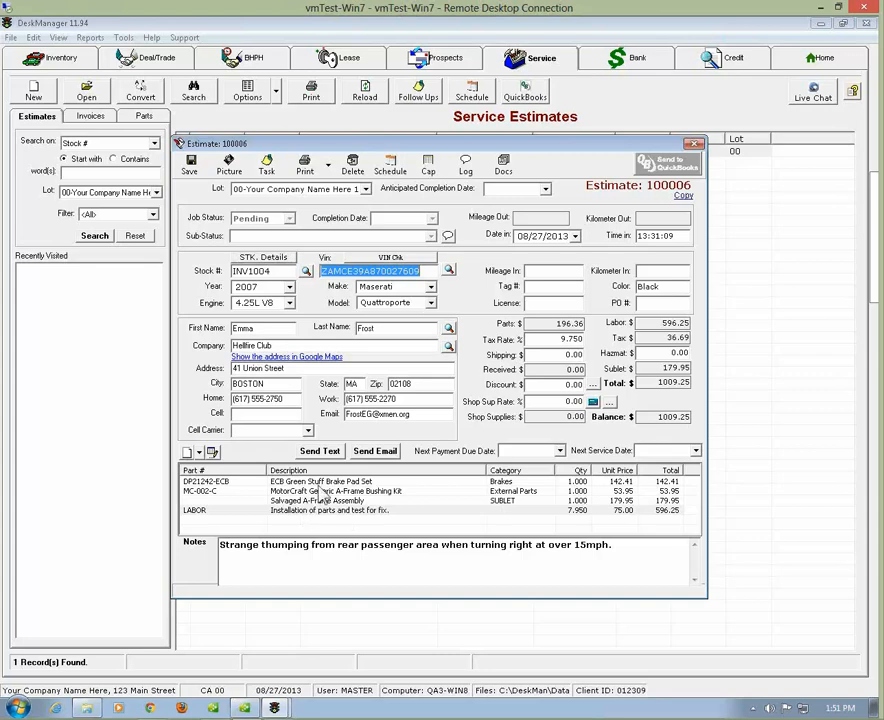
Step: Save the Maserati Quattroporte estimate and close it
{"action": "left_click", "coordinate": [280, 530]}
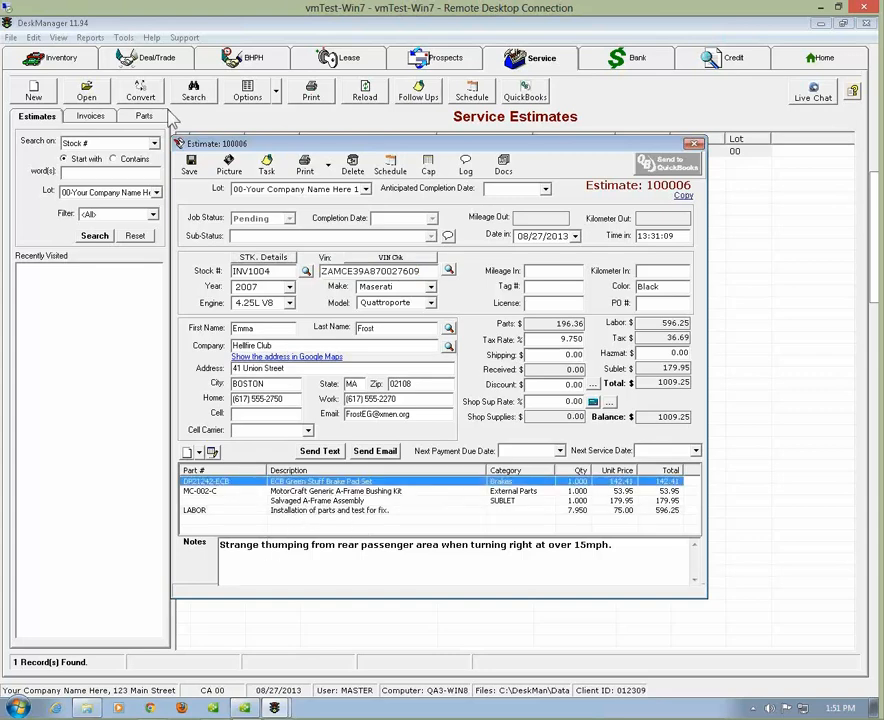
{"action": "left_click", "coordinate": [189, 166]}
{"action": "left_click", "coordinate": [366, 402]}
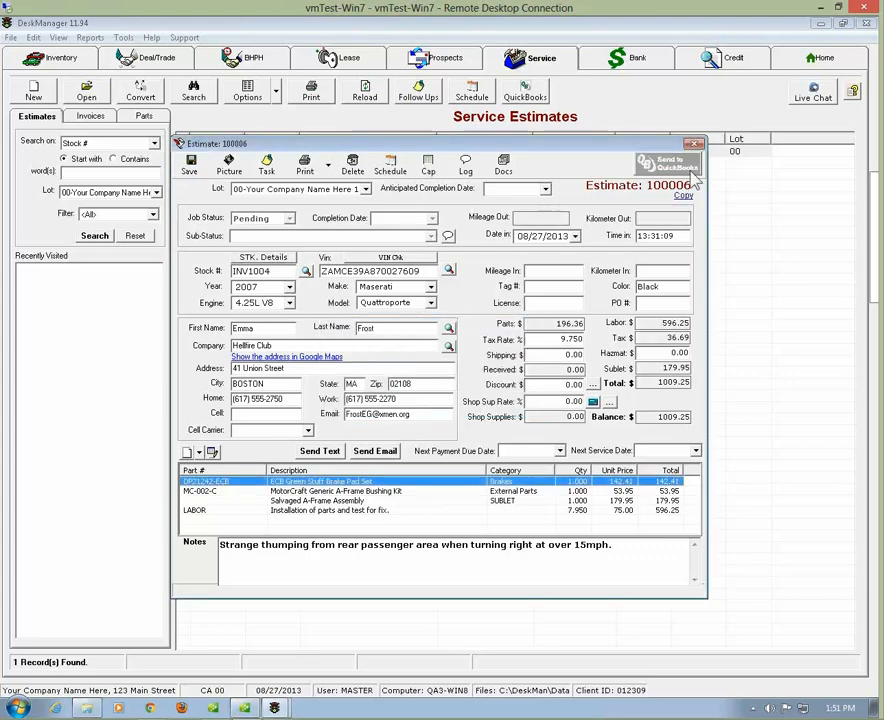
{"action": "left_click", "coordinate": [694, 145]}
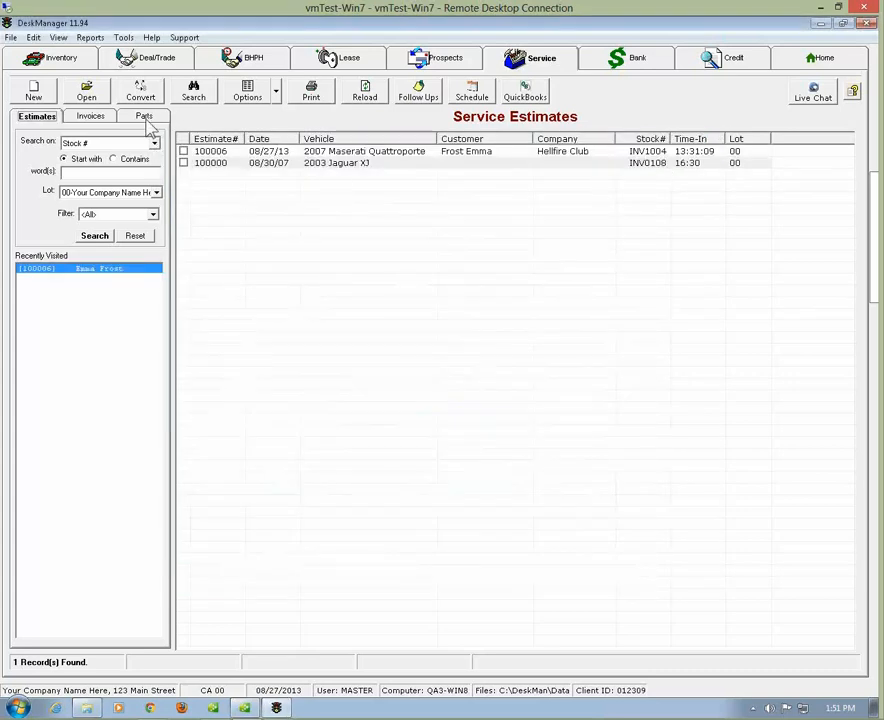
Step: Reload the service parts list and check the stock quantity of the ECB Green Stuff Brake Pad Set
{"action": "left_click", "coordinate": [144, 116]}
{"action": "left_click", "coordinate": [374, 198]}
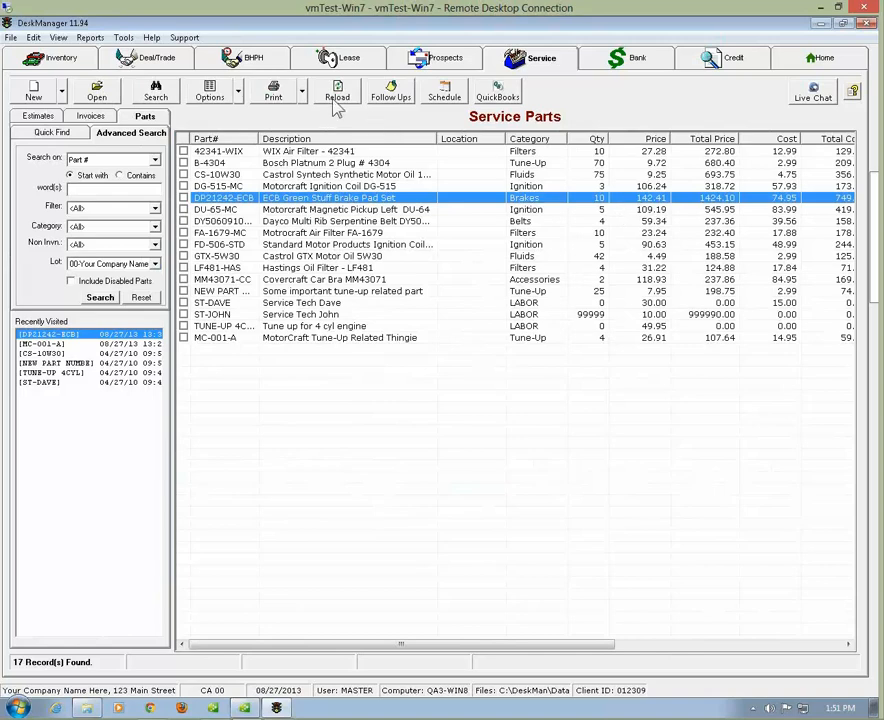
{"action": "left_click", "coordinate": [337, 100]}
{"action": "left_click", "coordinate": [615, 198]}
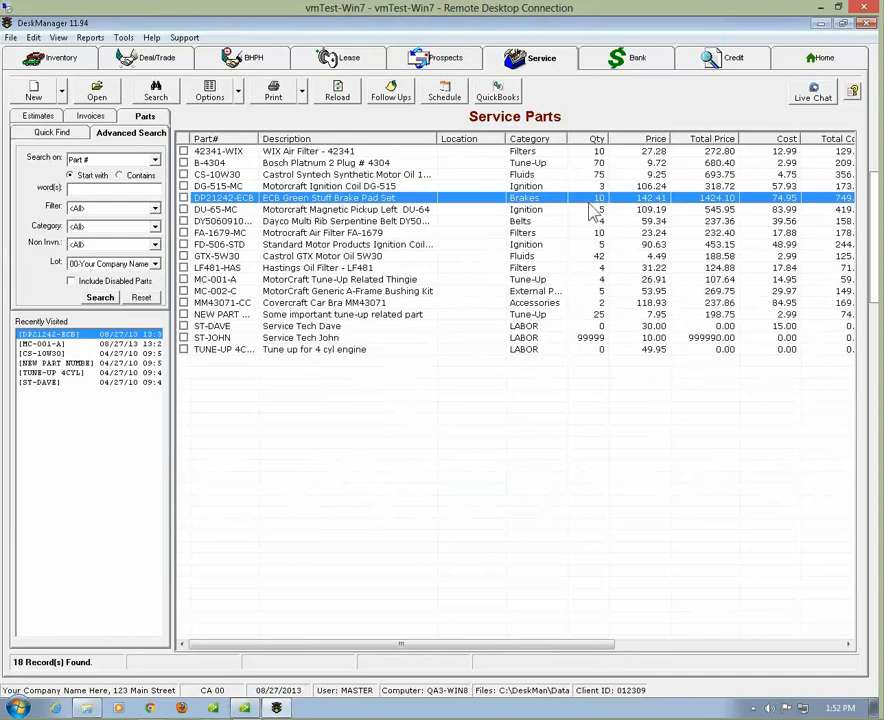
Step: Reopen the 2007 Maserati Quattroporte estimate from the estimates list to review it, and close it again
{"action": "left_click", "coordinate": [32, 116]}
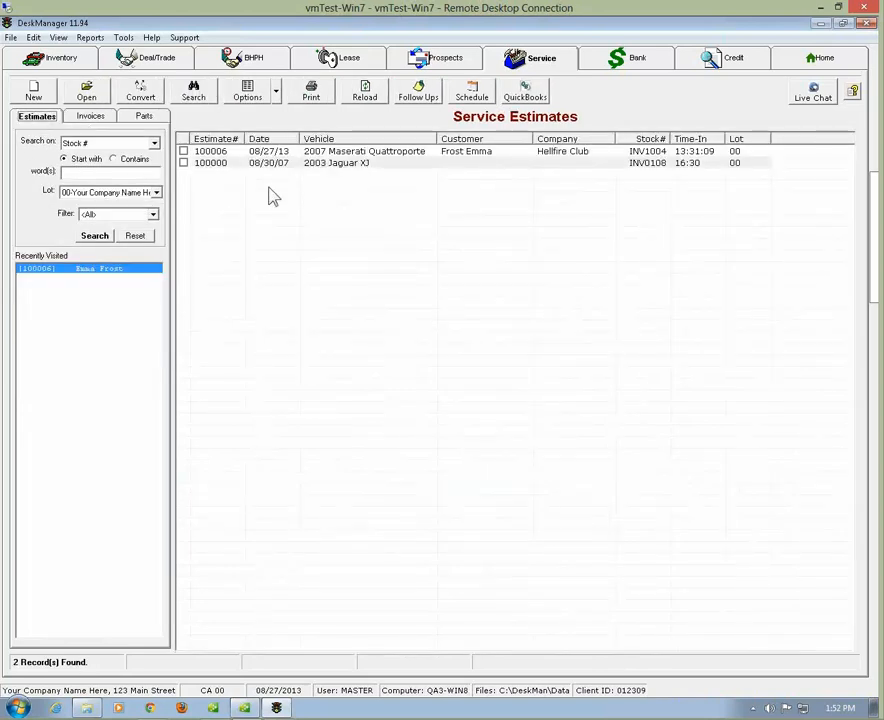
{"action": "left_click", "coordinate": [350, 152]}
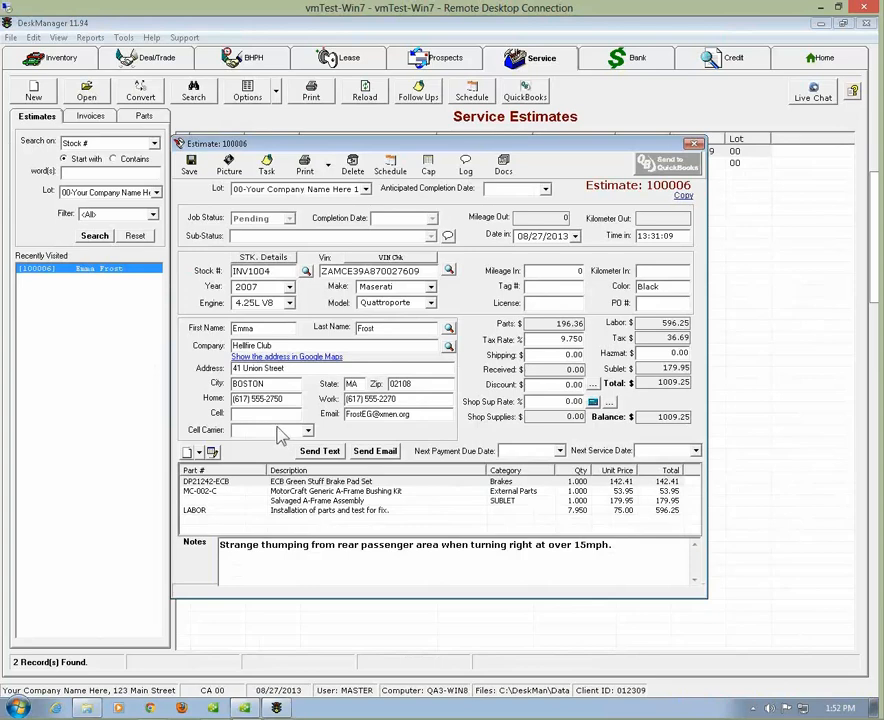
{"action": "left_click", "coordinate": [693, 143]}
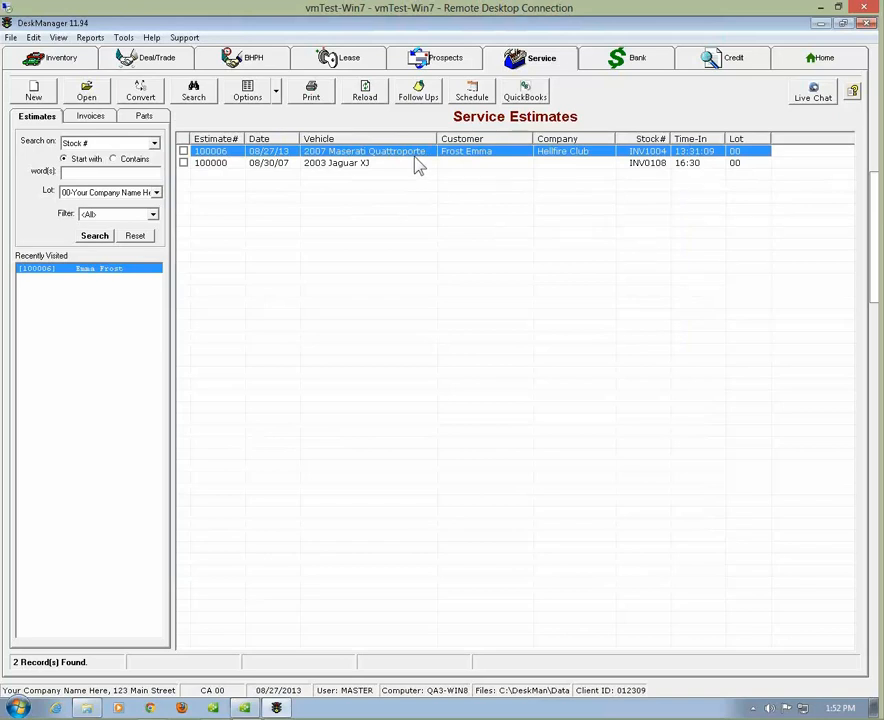
Step: Convert the 2007 Maserati Quattroporte estimate to an invoice and switch to the service invoices list
{"action": "left_click", "coordinate": [142, 97]}
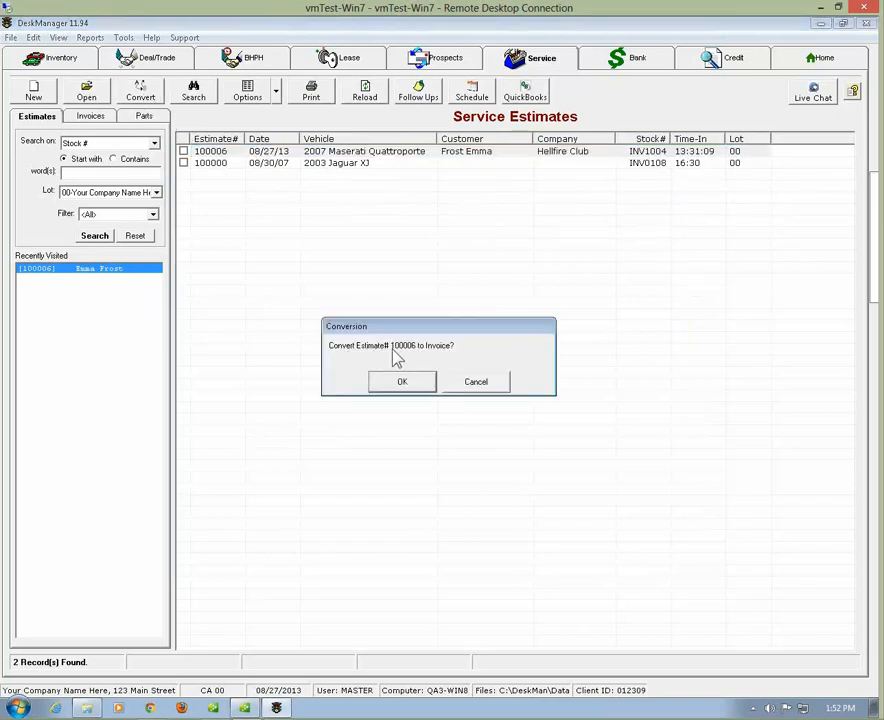
{"action": "left_click", "coordinate": [403, 385]}
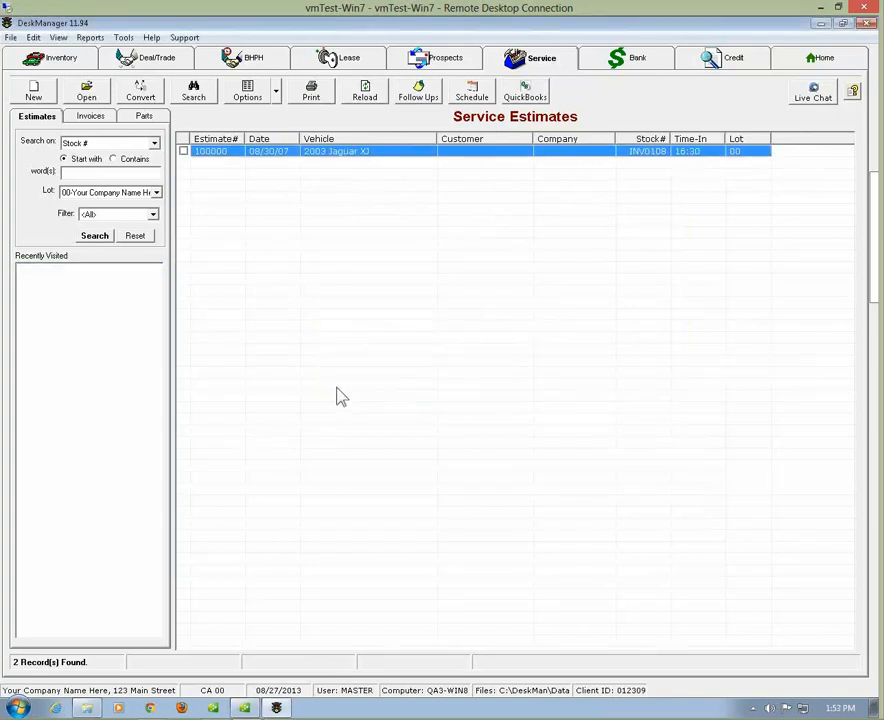
{"action": "left_click", "coordinate": [92, 120]}
{"action": "left_click", "coordinate": [350, 155]}
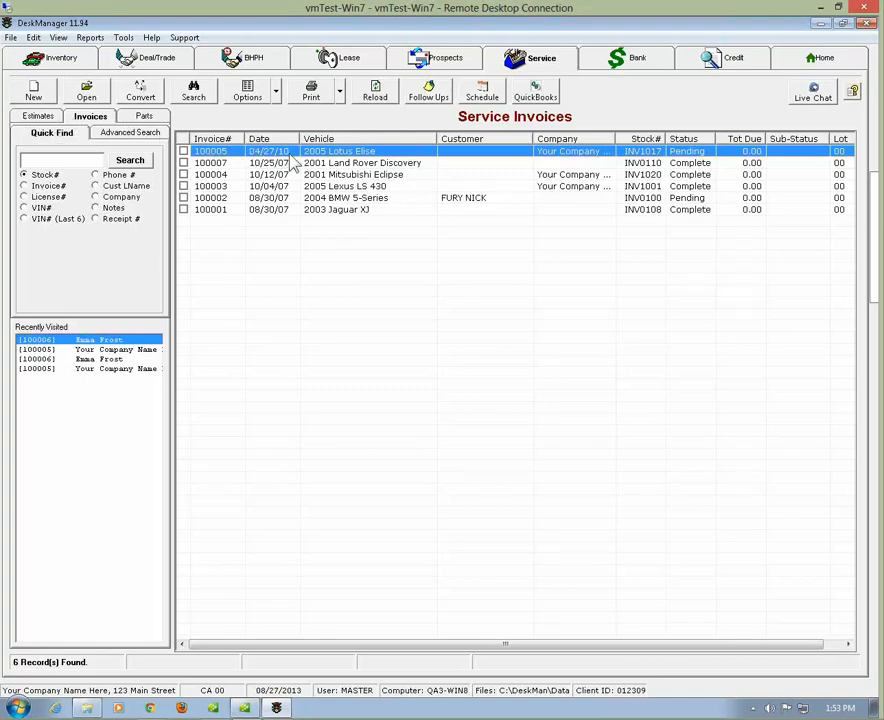
Step: Refresh the parts list after the conversion and compare the brake pad set's quantity on hand
{"action": "left_click", "coordinate": [144, 116]}
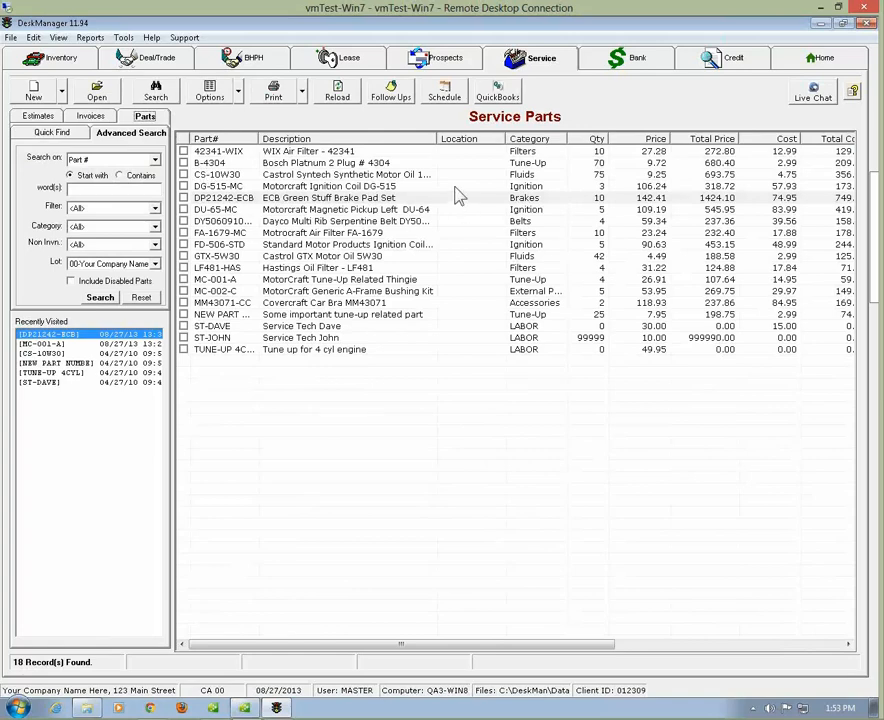
{"action": "left_click", "coordinate": [593, 199]}
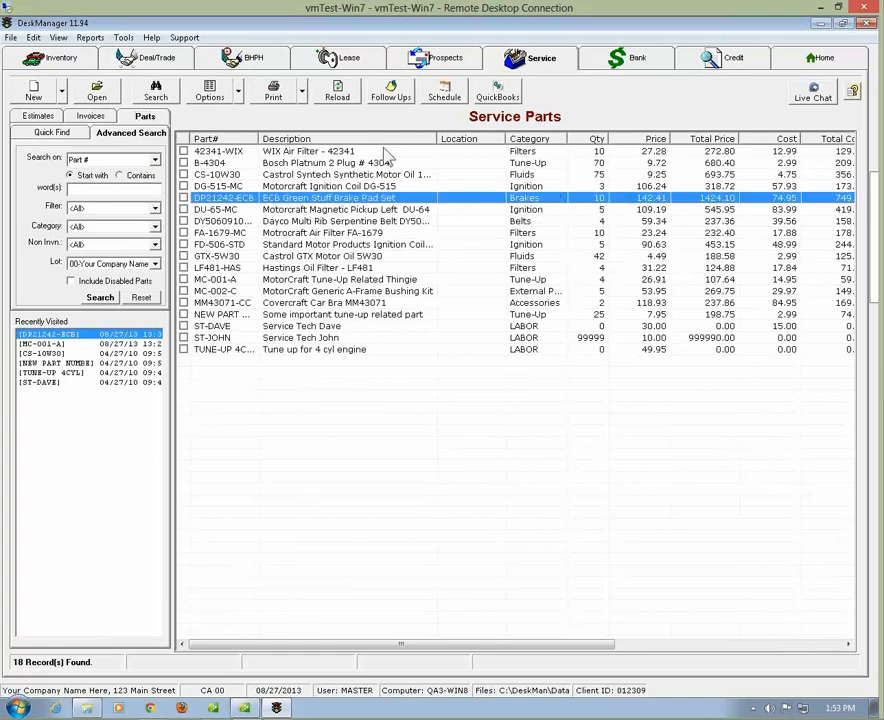
{"action": "left_click", "coordinate": [341, 100]}
{"action": "left_click", "coordinate": [589, 206]}
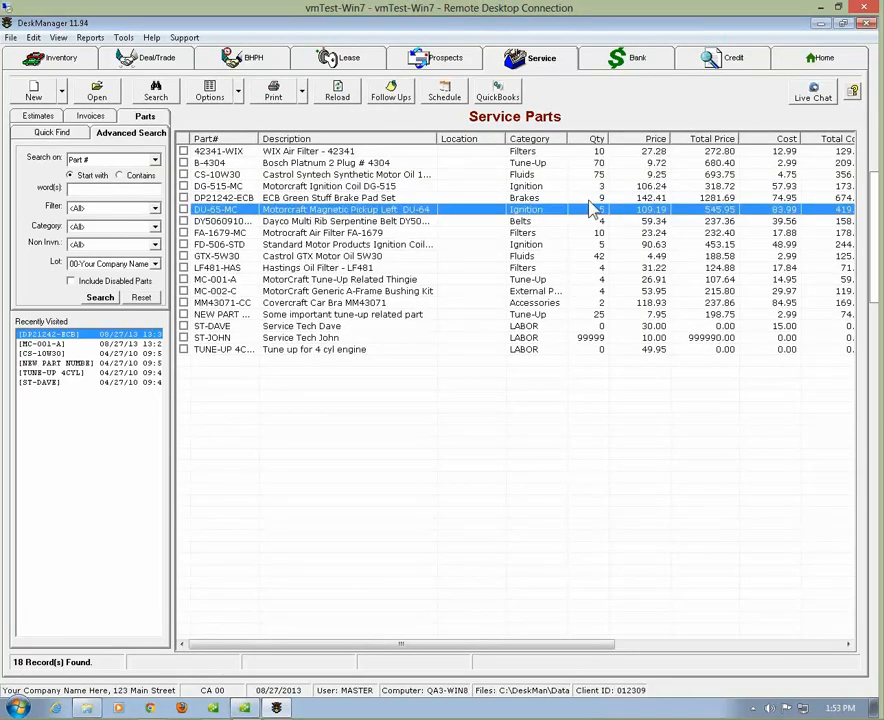
{"action": "left_click", "coordinate": [591, 199]}
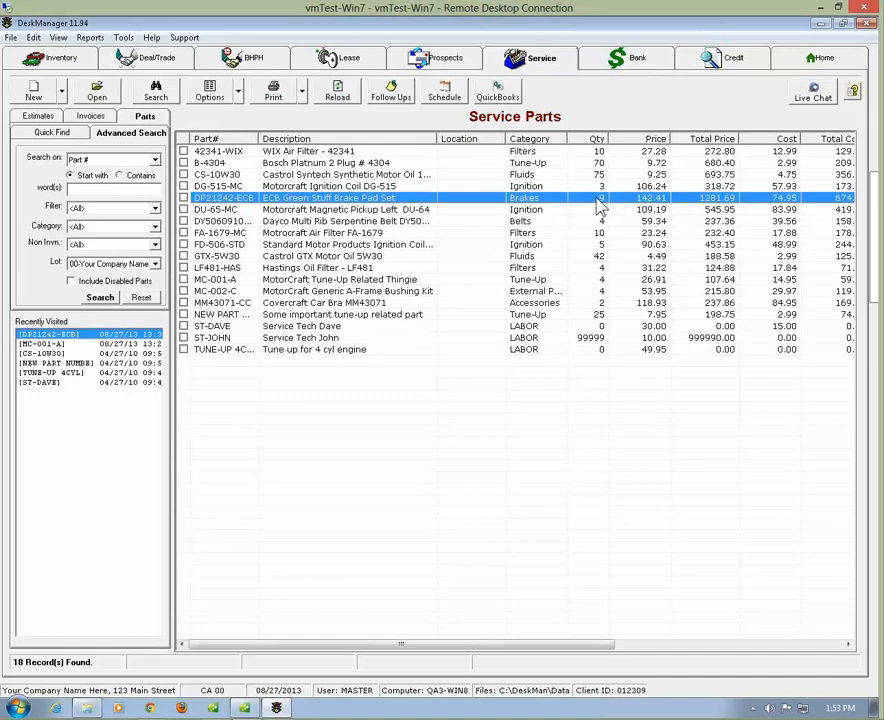
Step: Set the 2005 Lotus Elise invoice's sub-status to Parts on Backorder, save the invoice and close it
{"action": "left_click", "coordinate": [93, 116]}
{"action": "left_click", "coordinate": [272, 152]}
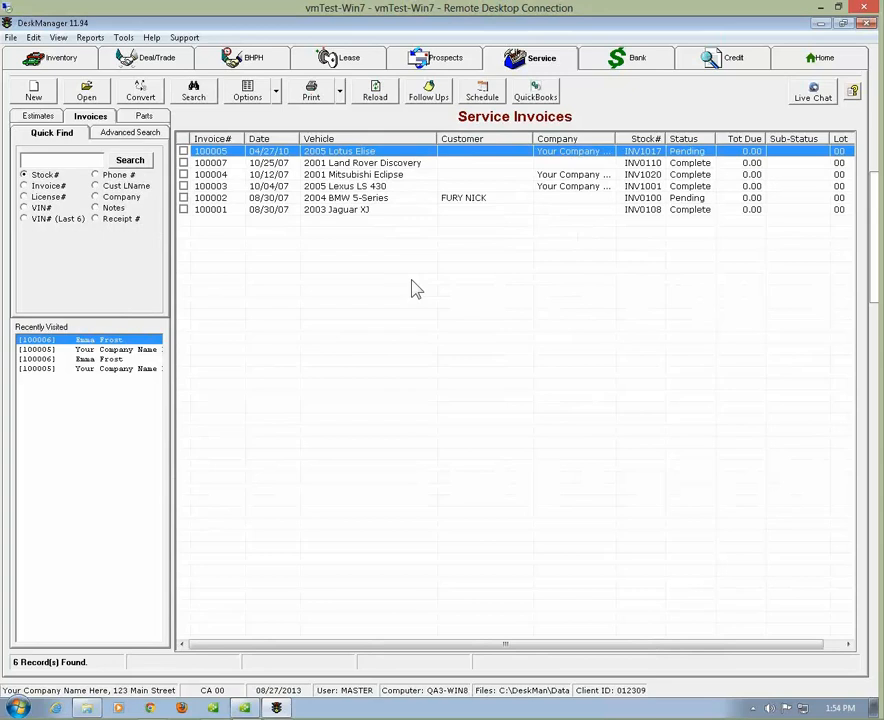
{"action": "double_click", "coordinate": [372, 155]}
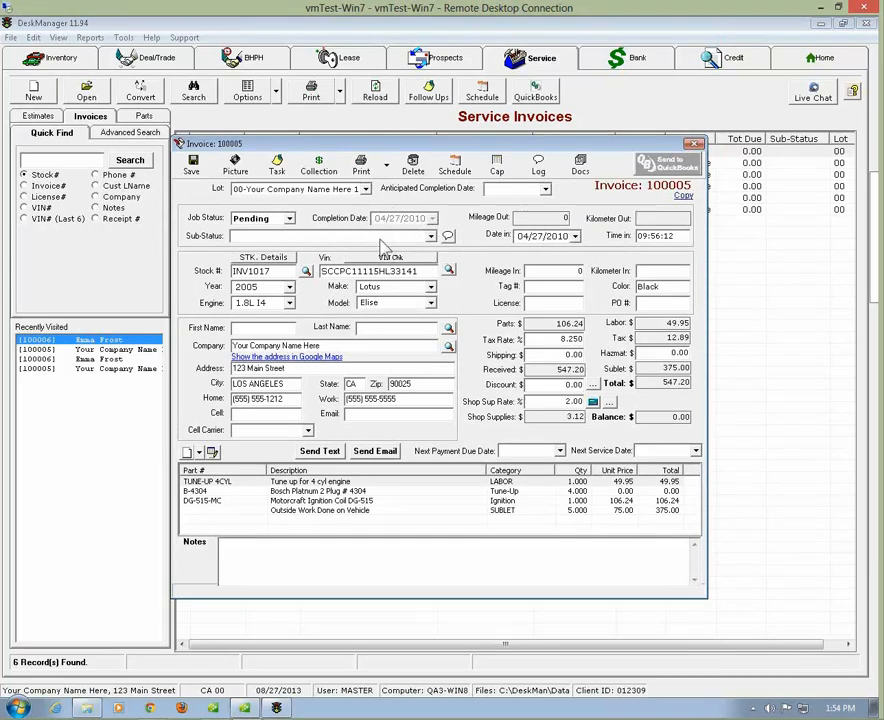
{"action": "left_click", "coordinate": [433, 240]}
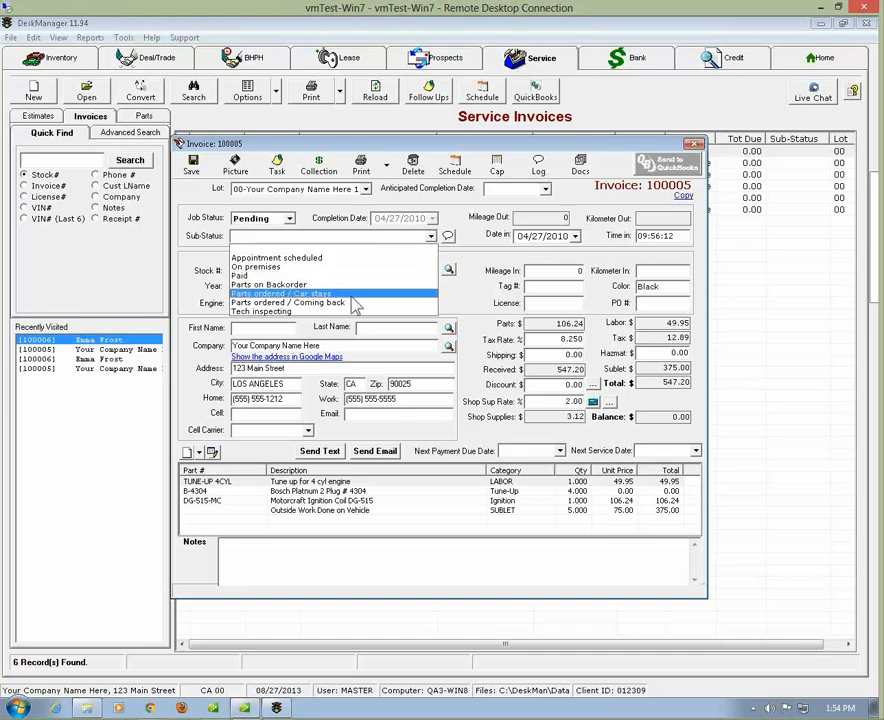
{"action": "left_click", "coordinate": [340, 285]}
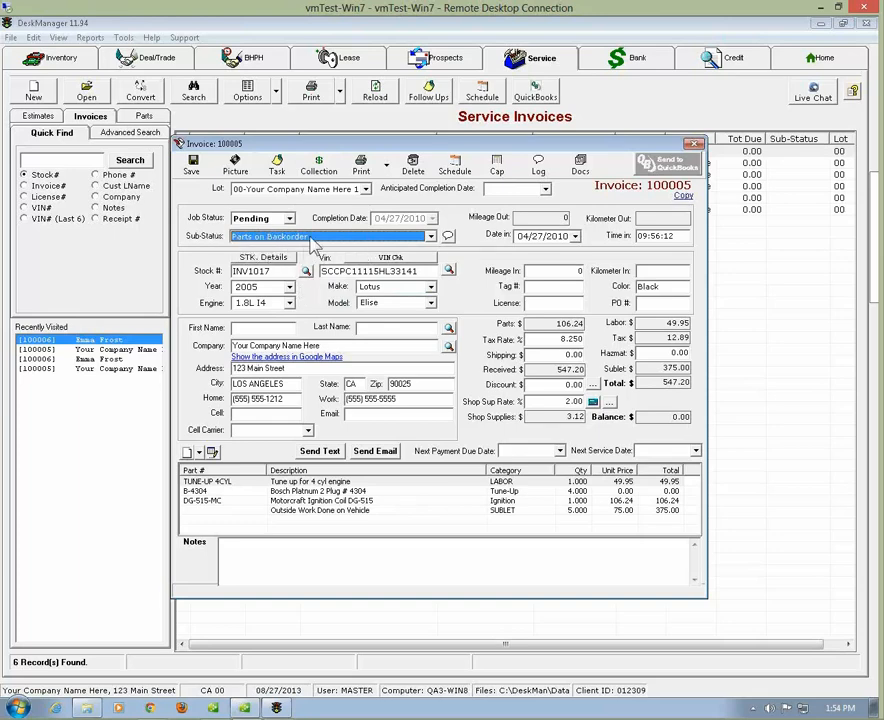
{"action": "left_click", "coordinate": [191, 164]}
{"action": "left_click", "coordinate": [365, 415]}
{"action": "left_click", "coordinate": [695, 146]}
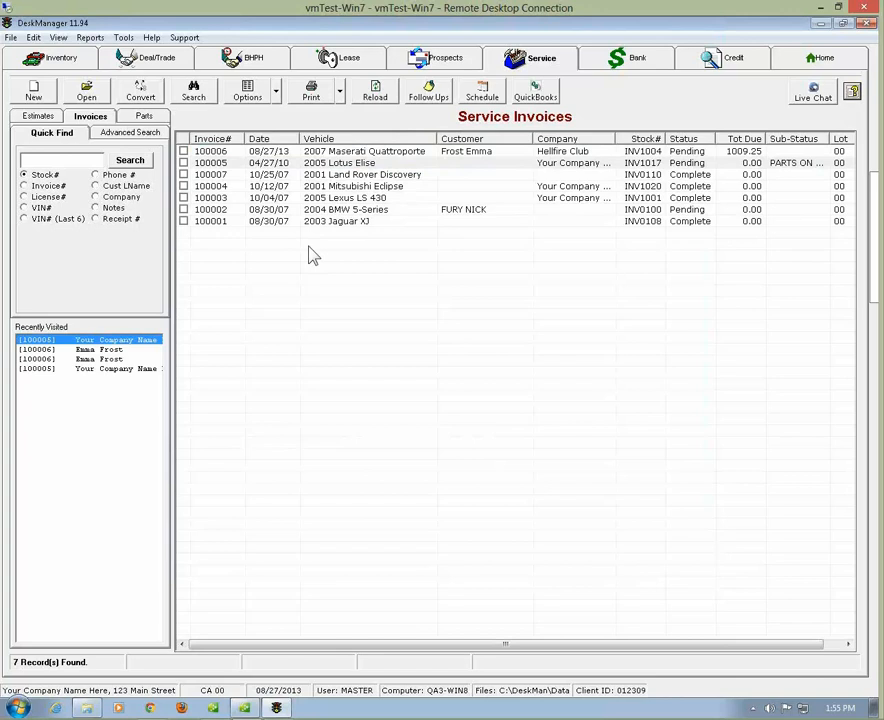
Step: Check the sub-status in the reopened 2005 Lotus Elise invoice and compare its list row's color with the other invoices
{"action": "left_click", "coordinate": [353, 165]}
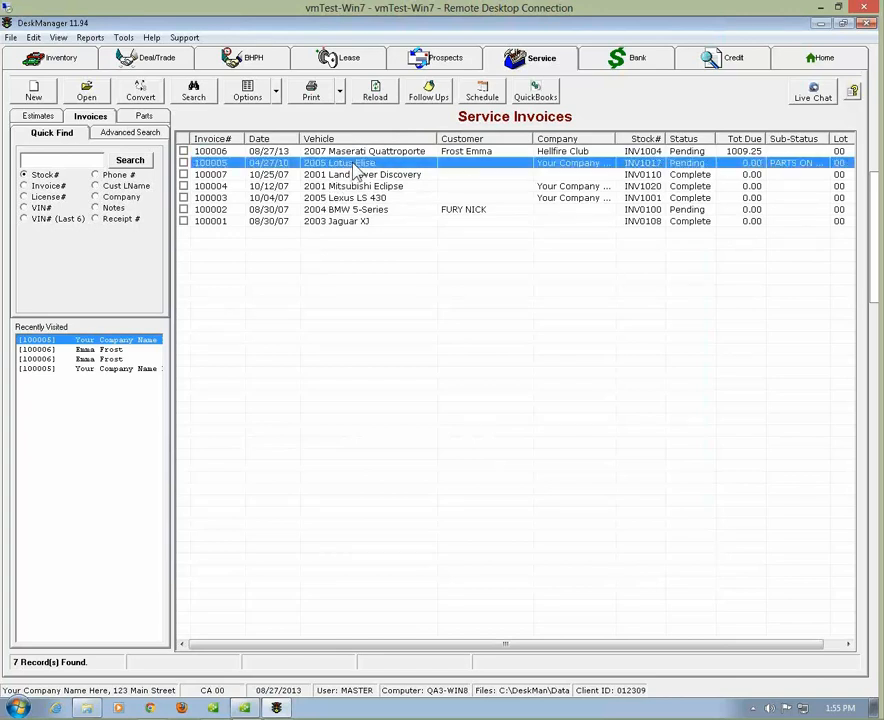
{"action": "double_click", "coordinate": [355, 168]}
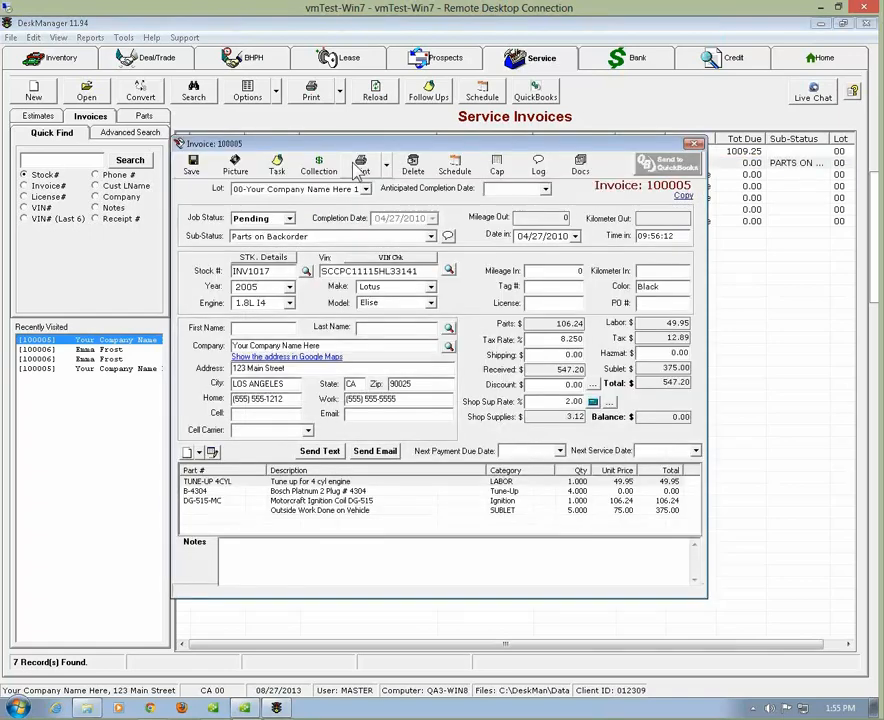
{"action": "left_click", "coordinate": [694, 144]}
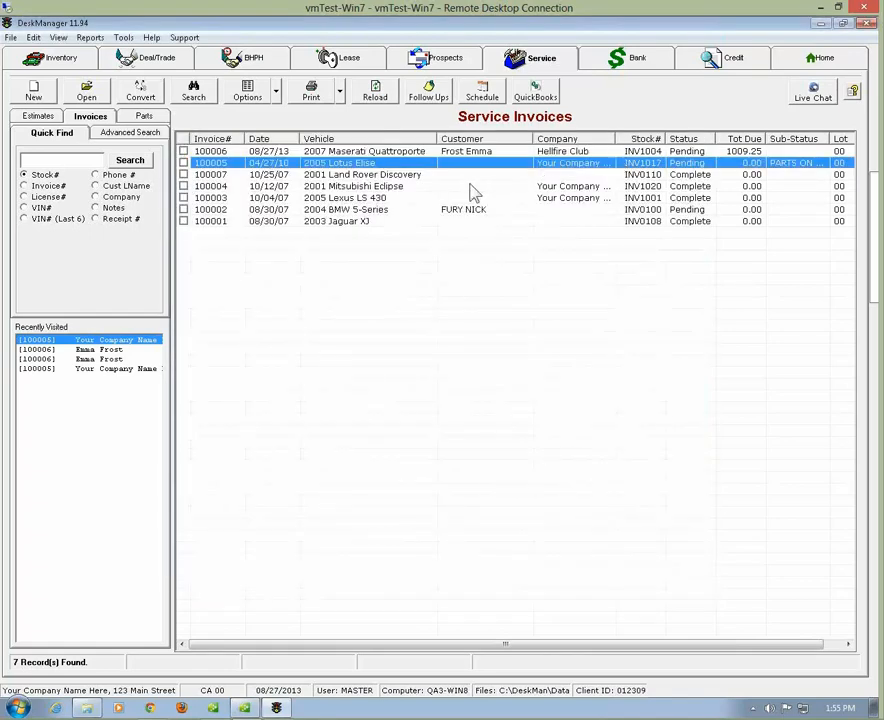
{"action": "left_click", "coordinate": [350, 187]}
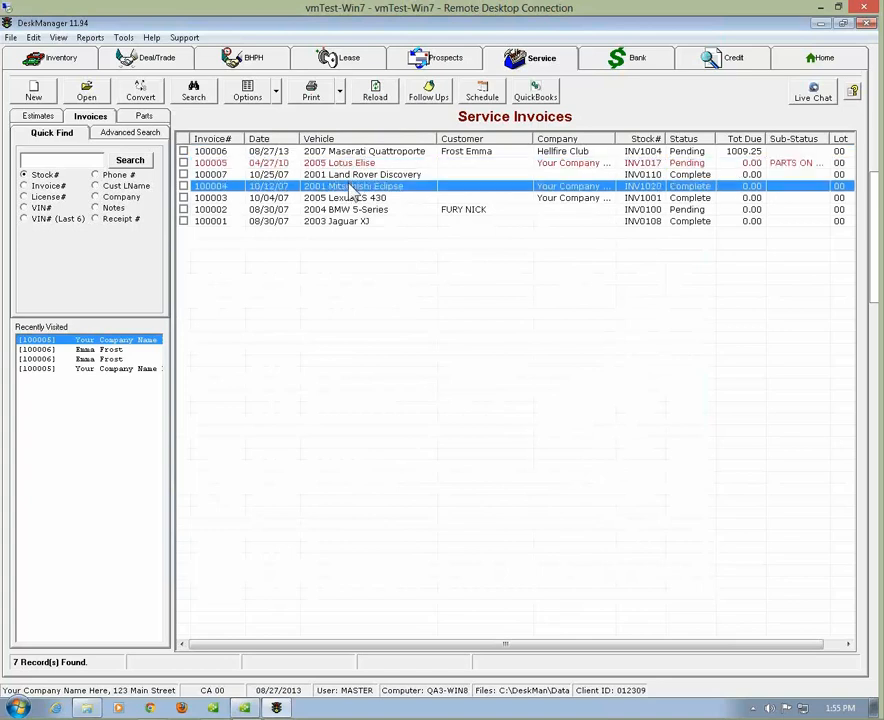
{"action": "left_click", "coordinate": [340, 164]}
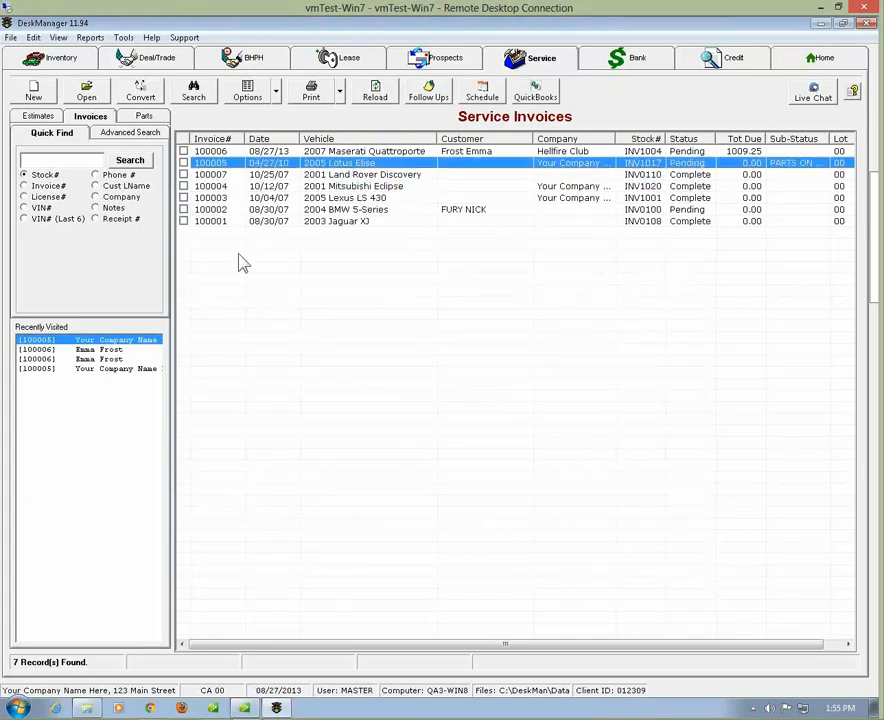
{"action": "left_click", "coordinate": [322, 222]}
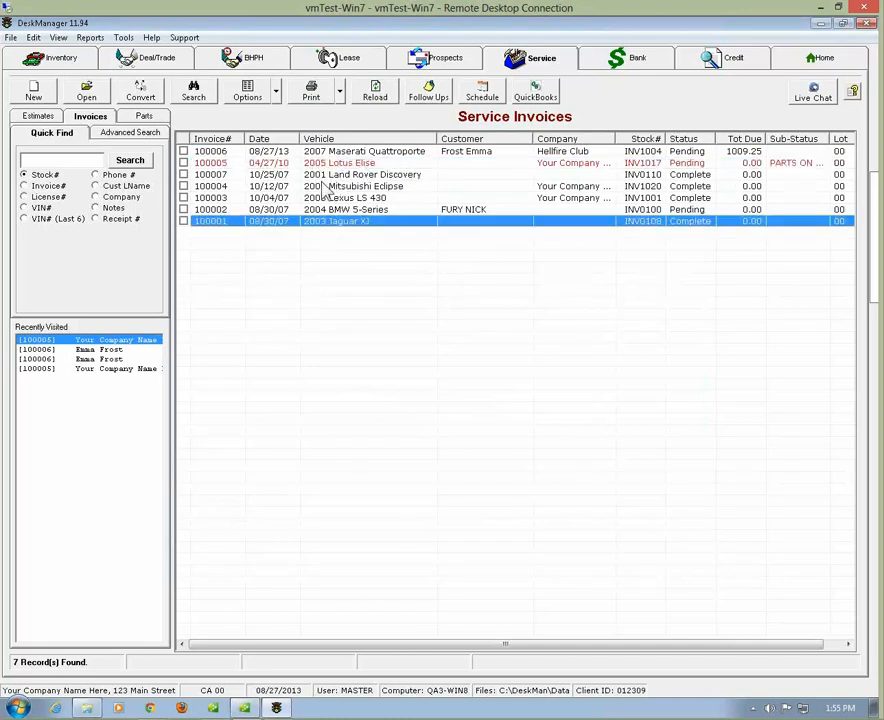
Step: Set the 2007 Maserati Quattroporte invoice's job status to Completed and save it despite the missing license and mileage fields
{"action": "double_click", "coordinate": [378, 154]}
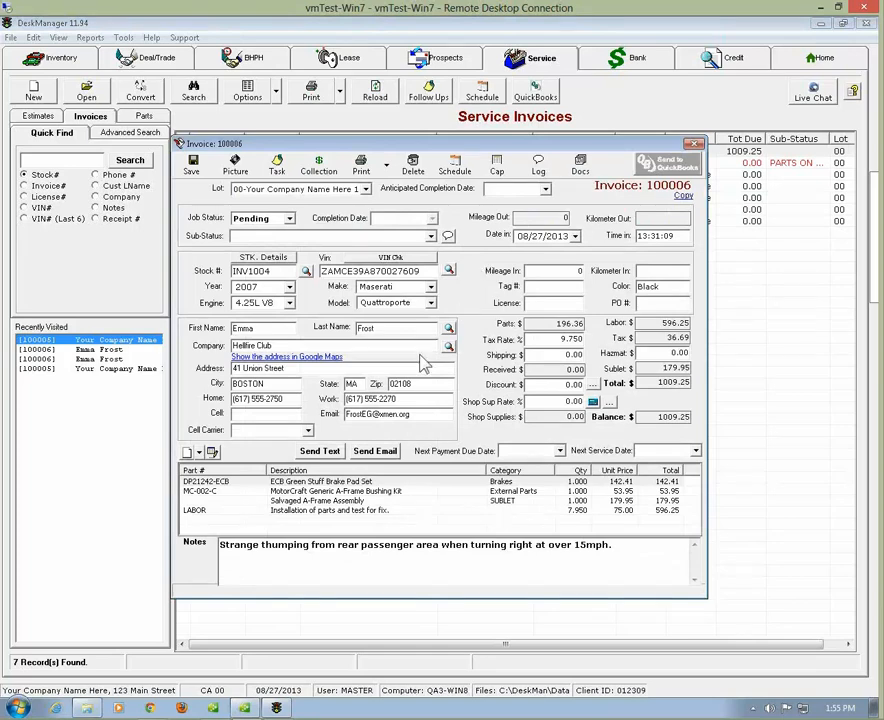
{"action": "left_click", "coordinate": [290, 221]}
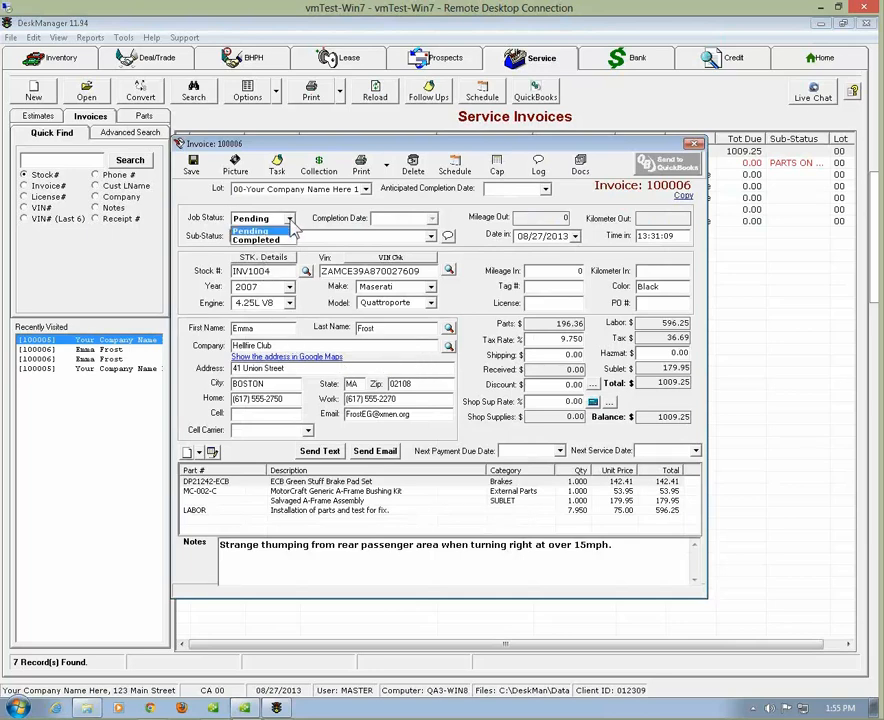
{"action": "left_click", "coordinate": [262, 242]}
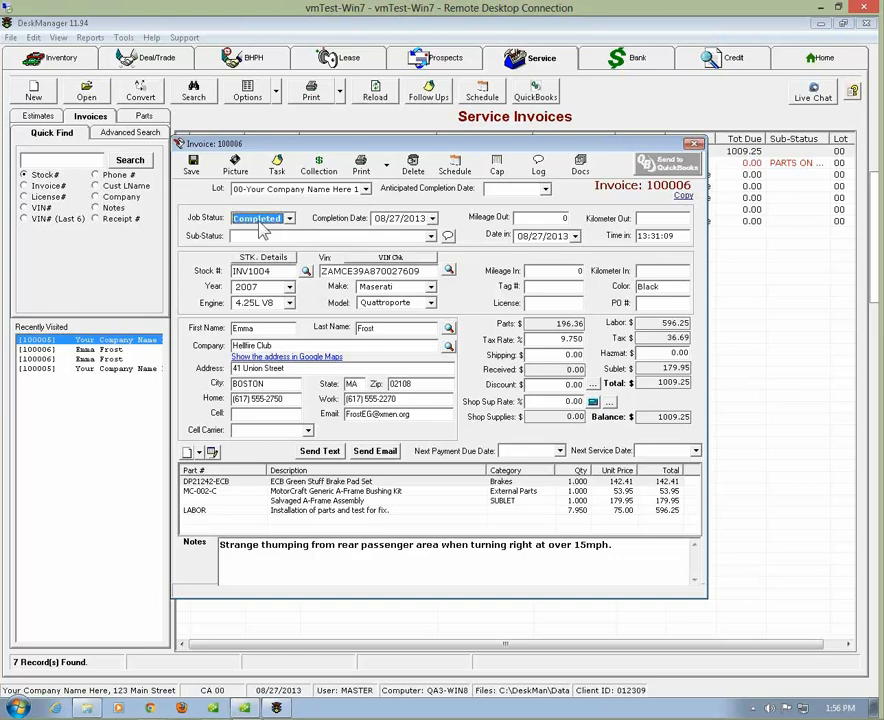
{"action": "left_click", "coordinate": [194, 168]}
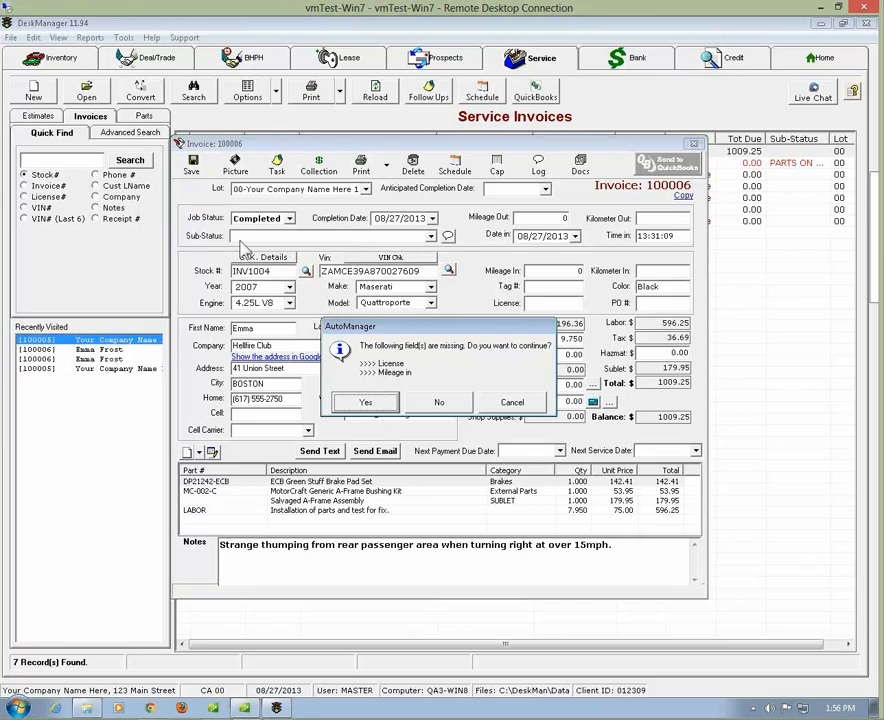
{"action": "left_click", "coordinate": [362, 404]}
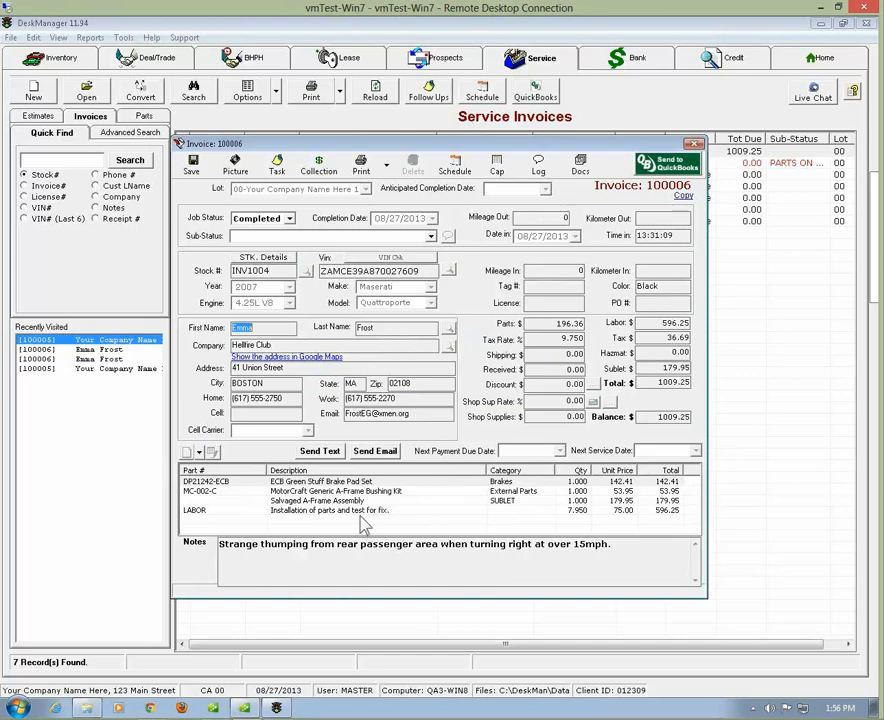
Step: Return the invoice's job status to Pending, view its shop supply settings without saving them, and close the invoice
{"action": "left_click", "coordinate": [283, 224]}
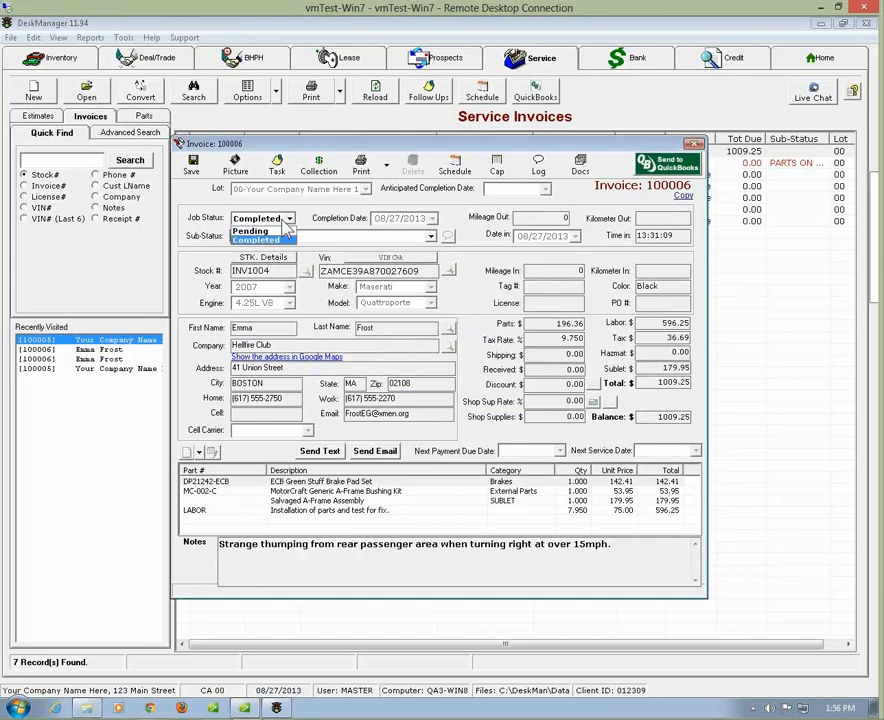
{"action": "left_click", "coordinate": [252, 233]}
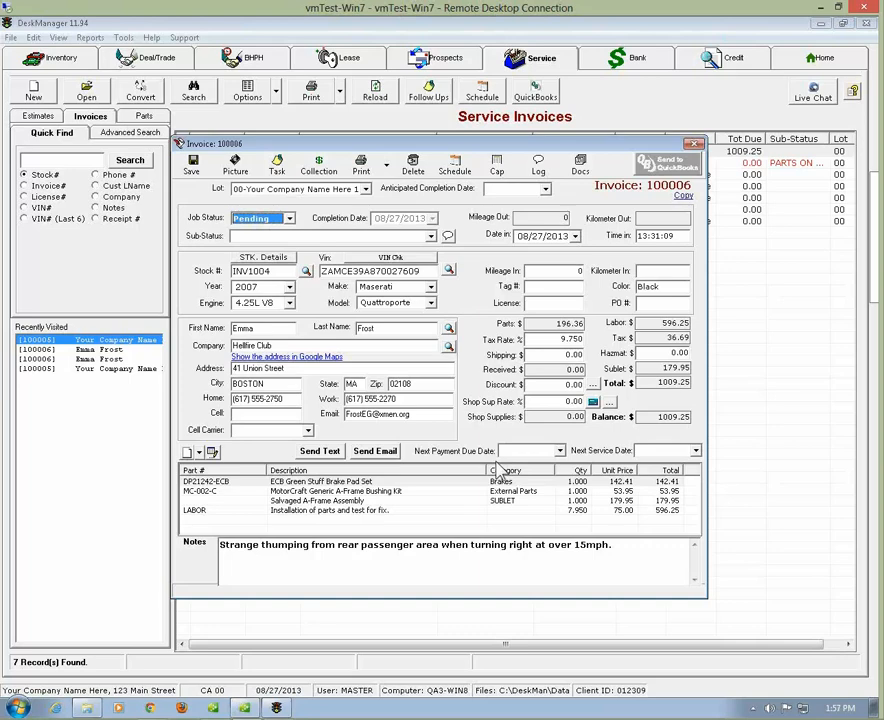
{"action": "left_click", "coordinate": [593, 403]}
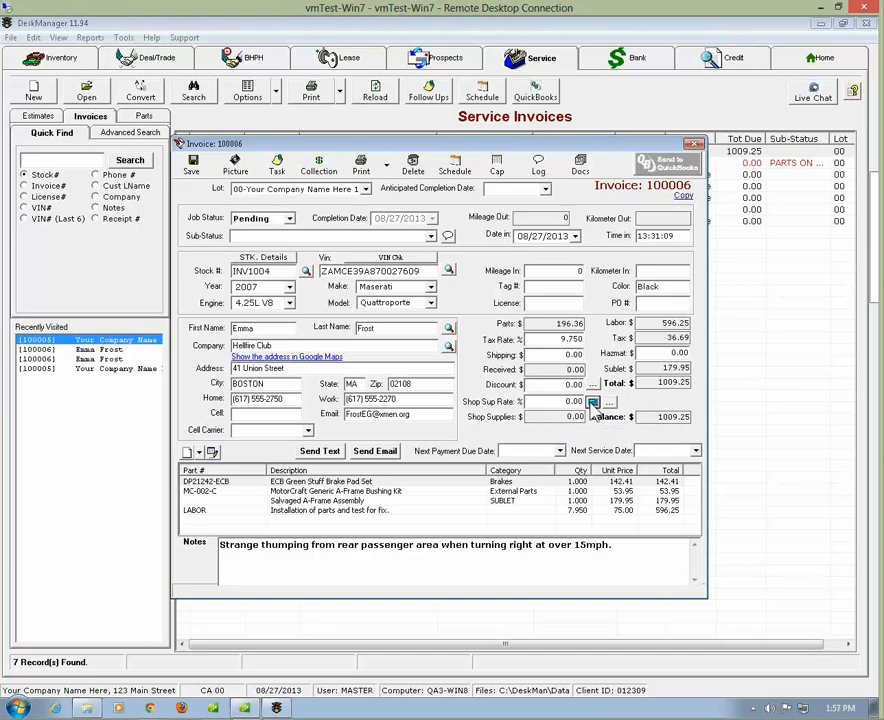
{"action": "left_click", "coordinate": [609, 403]}
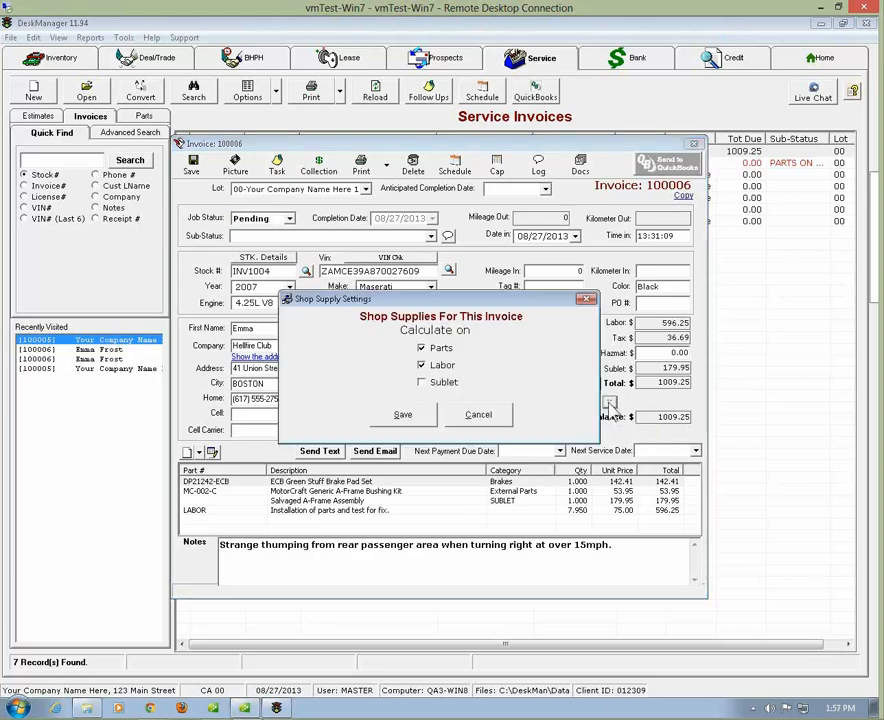
{"action": "left_click", "coordinate": [478, 416]}
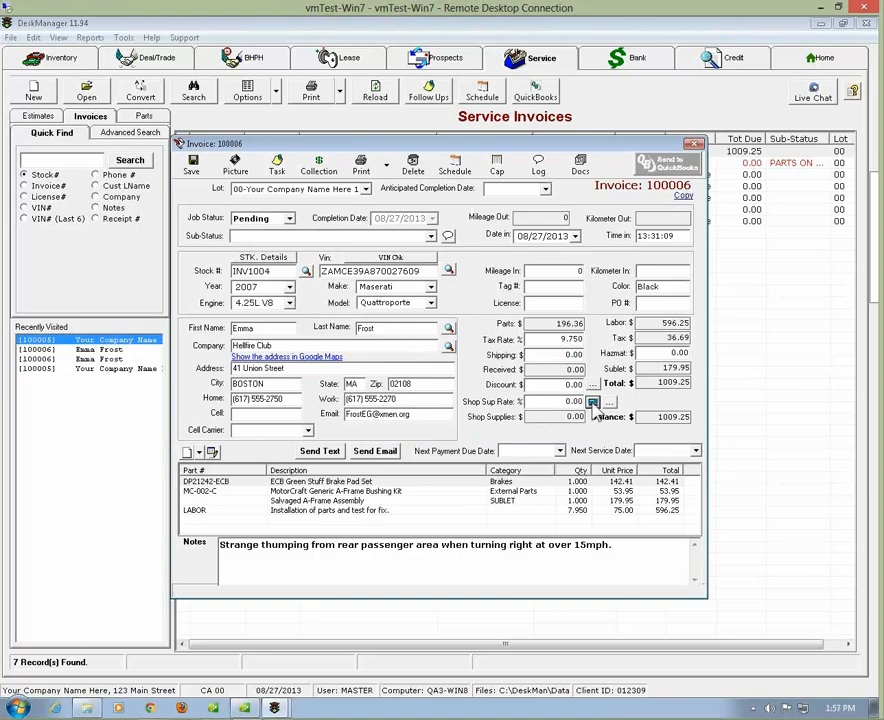
{"action": "left_click", "coordinate": [695, 146]}
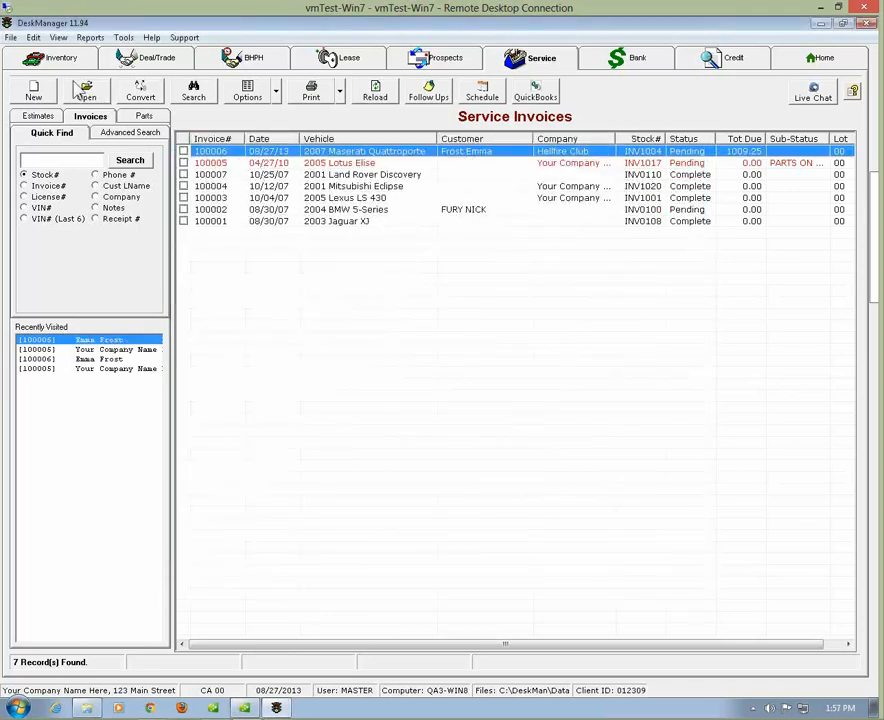
Step: Enable automatically adding the shop supply rate to new service invoices in the Service Default Values, save, and exit the setup
{"action": "left_click", "coordinate": [10, 37]}
{"action": "left_click", "coordinate": [32, 129]}
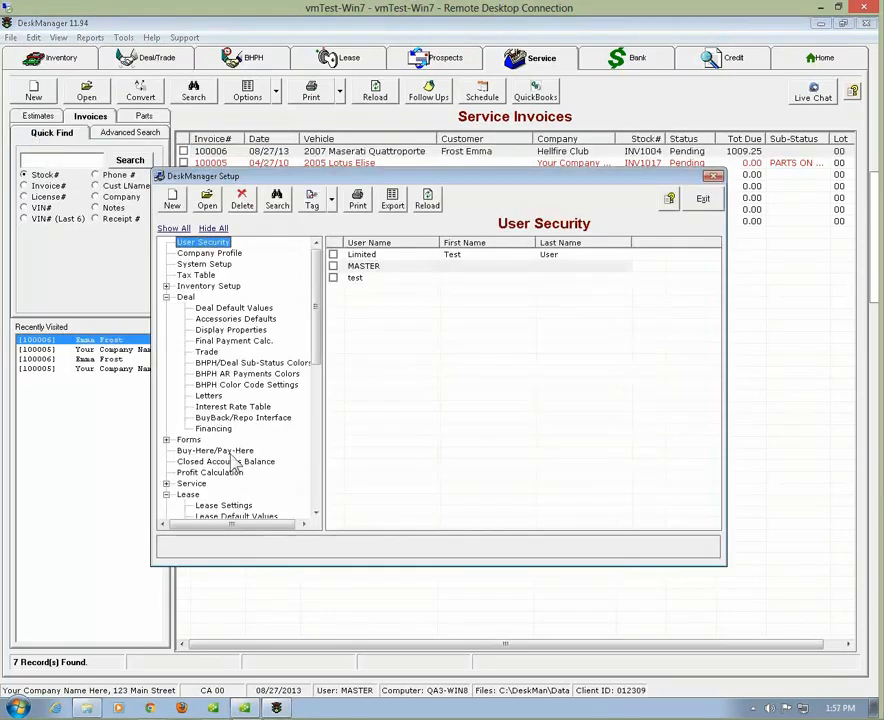
{"action": "left_click", "coordinate": [166, 483]}
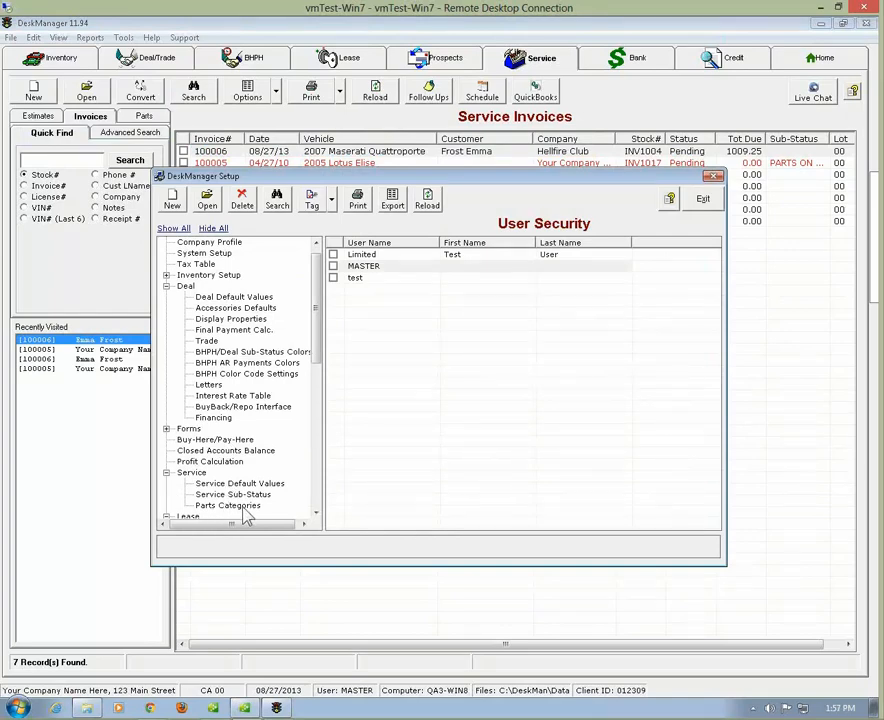
{"action": "left_click", "coordinate": [228, 485]}
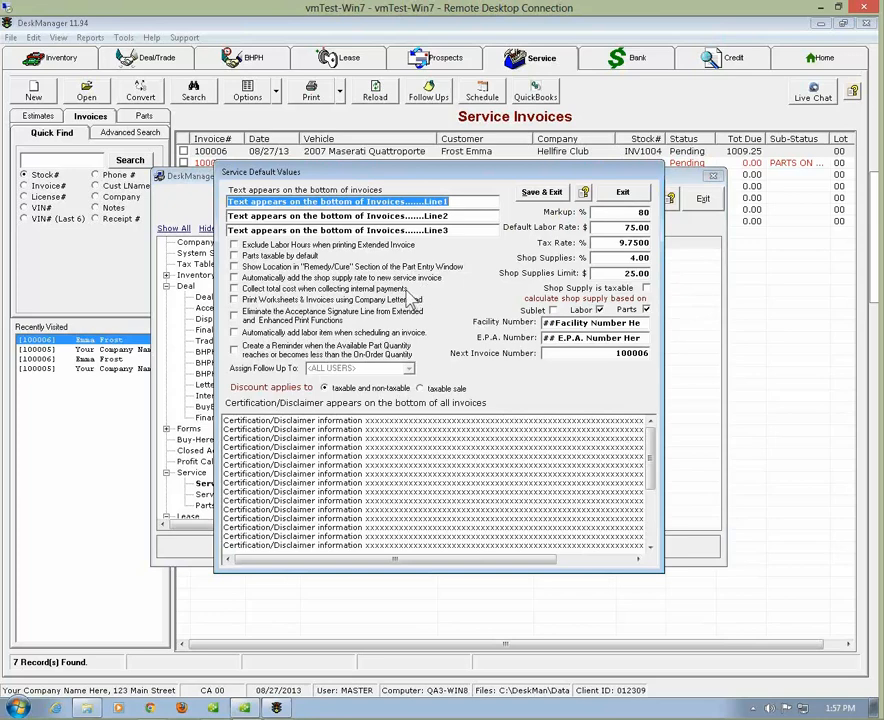
{"action": "left_click", "coordinate": [234, 278]}
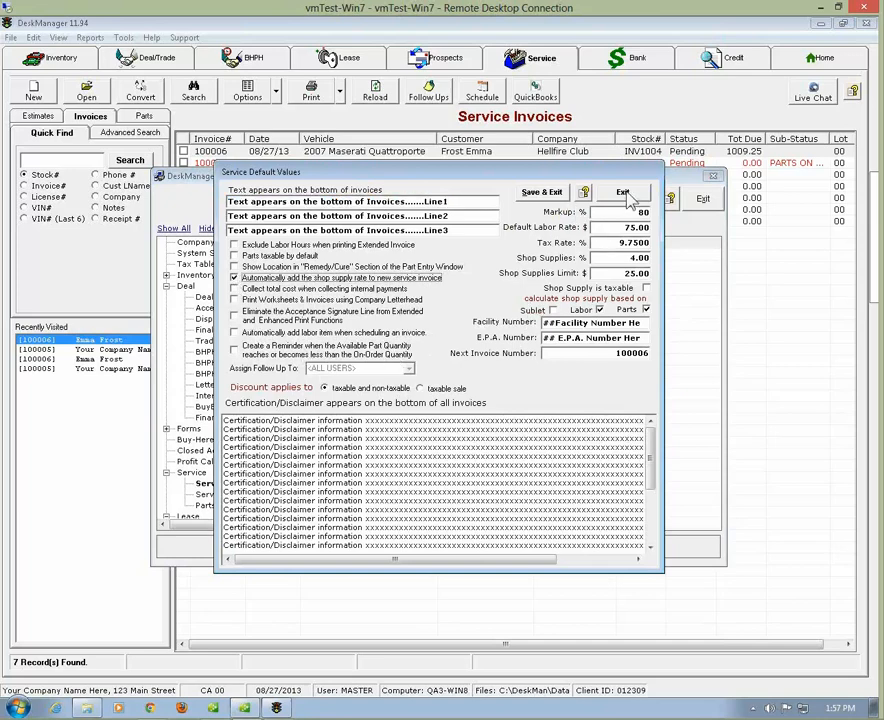
{"action": "left_click", "coordinate": [541, 193]}
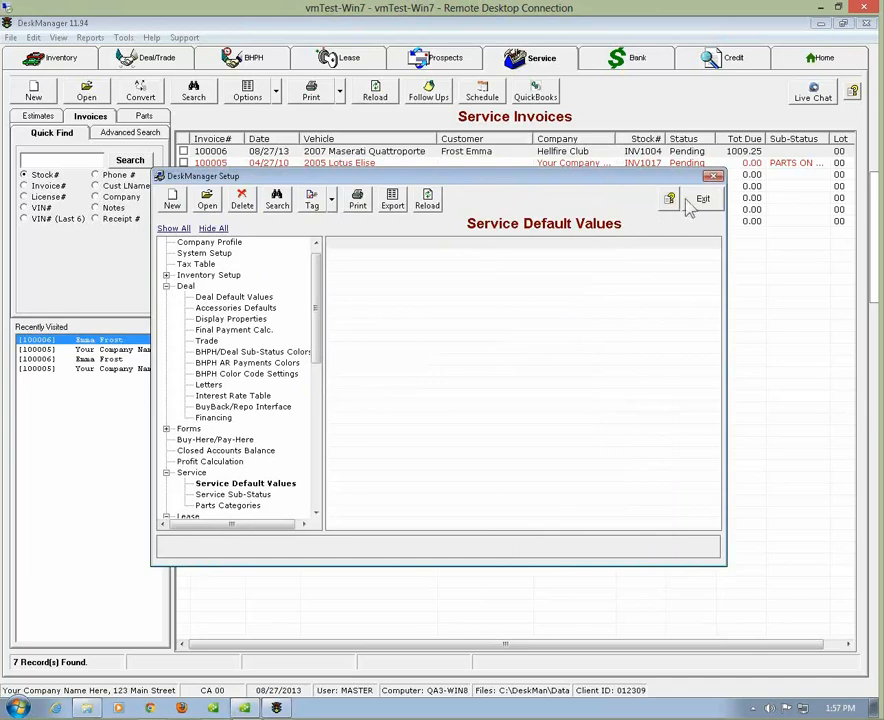
{"action": "left_click", "coordinate": [690, 201]}
Step: Reopen the 2007 Maserati Quattroporte invoice and save its shop supply settings with calculation on parts and labor
{"action": "double_click", "coordinate": [380, 157]}
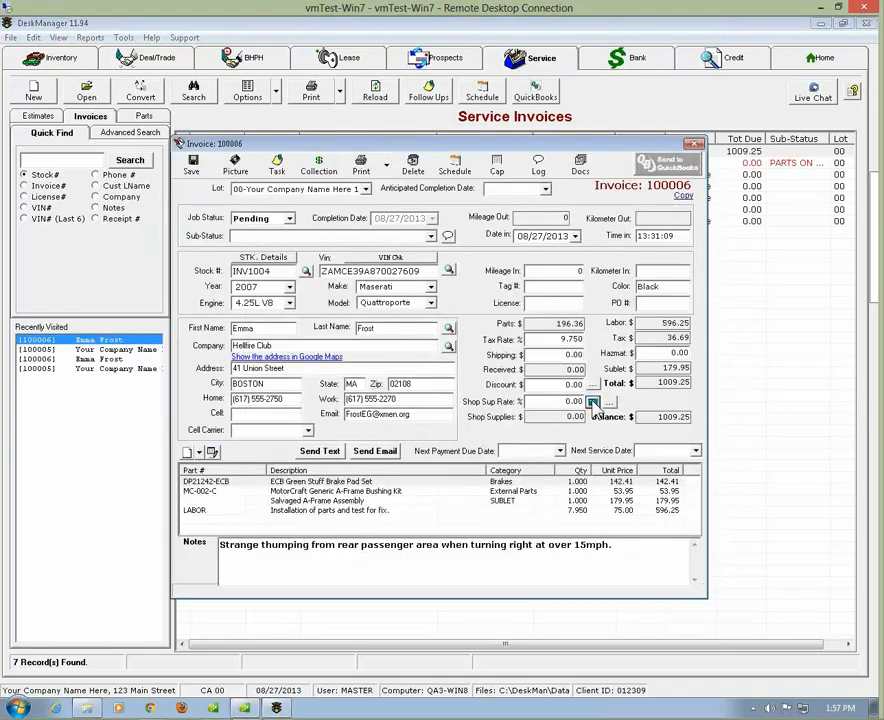
{"action": "left_click", "coordinate": [574, 342]}
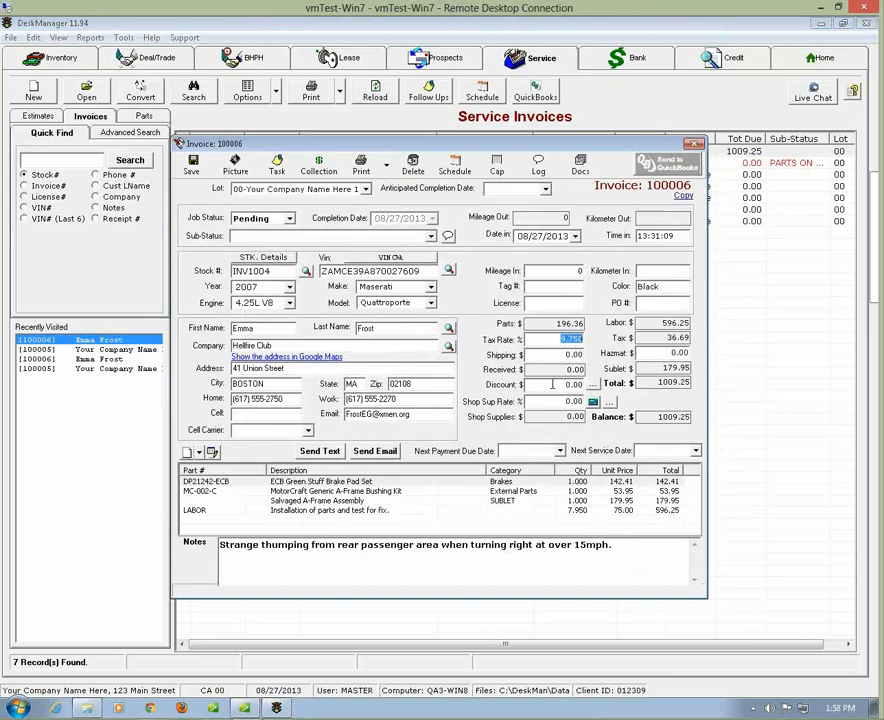
{"action": "left_click", "coordinate": [551, 386]}
{"action": "left_click", "coordinate": [609, 403]}
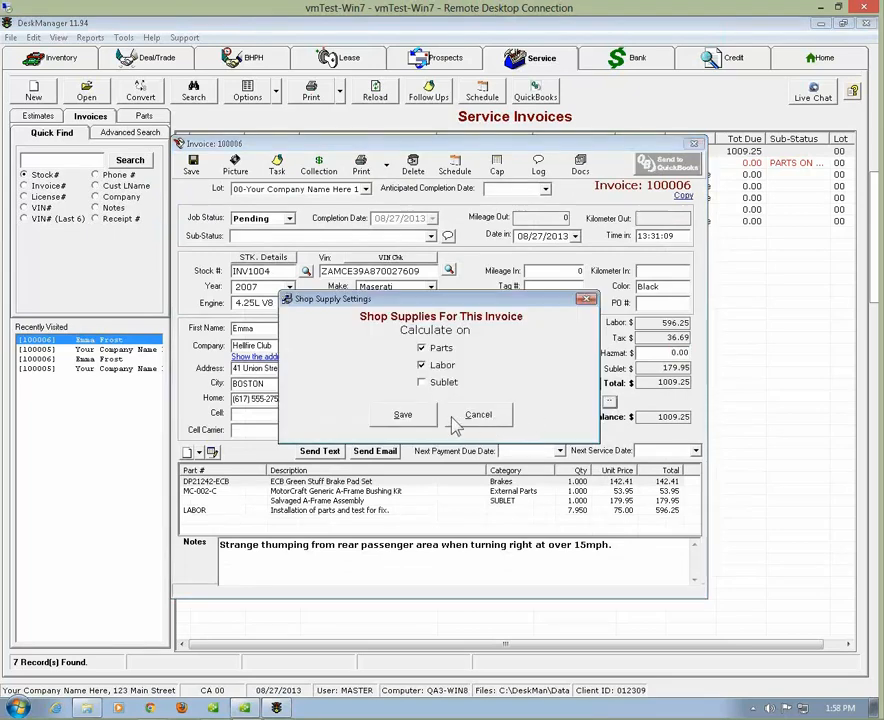
{"action": "left_click", "coordinate": [403, 415]}
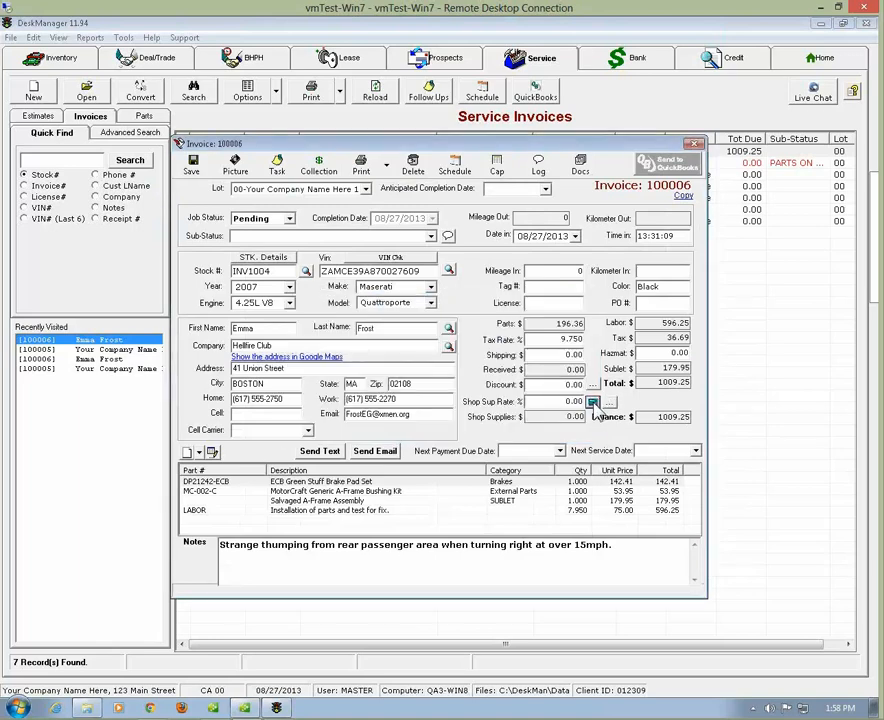
Step: Set the invoice's shop supply rate to 4%
{"action": "left_click", "coordinate": [545, 402]}
{"action": "type", "text": "4"}
{"action": "key", "text": "Tab"}
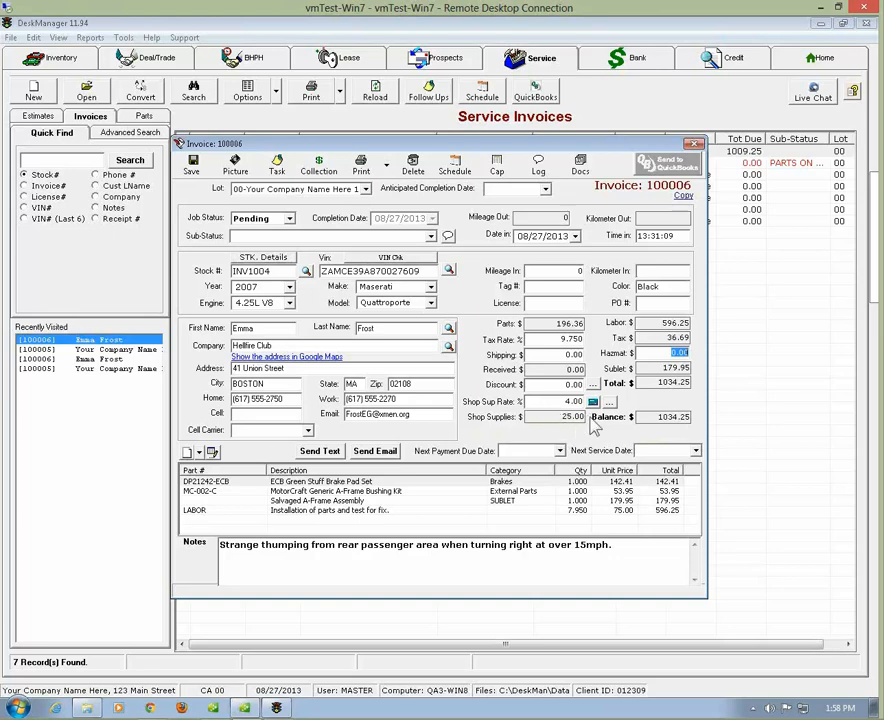
Step: Change the invoice's shop supply rate to 25% and recalculate the shop supplies
{"action": "left_click", "coordinate": [560, 405]}
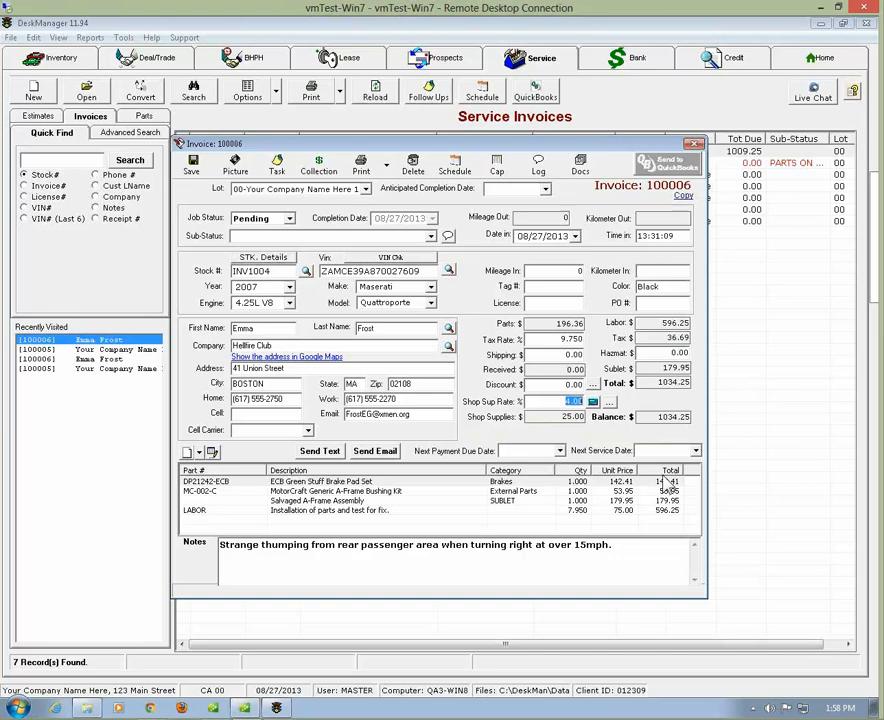
{"action": "type", "text": "25"}
{"action": "left_click", "coordinate": [594, 404]}
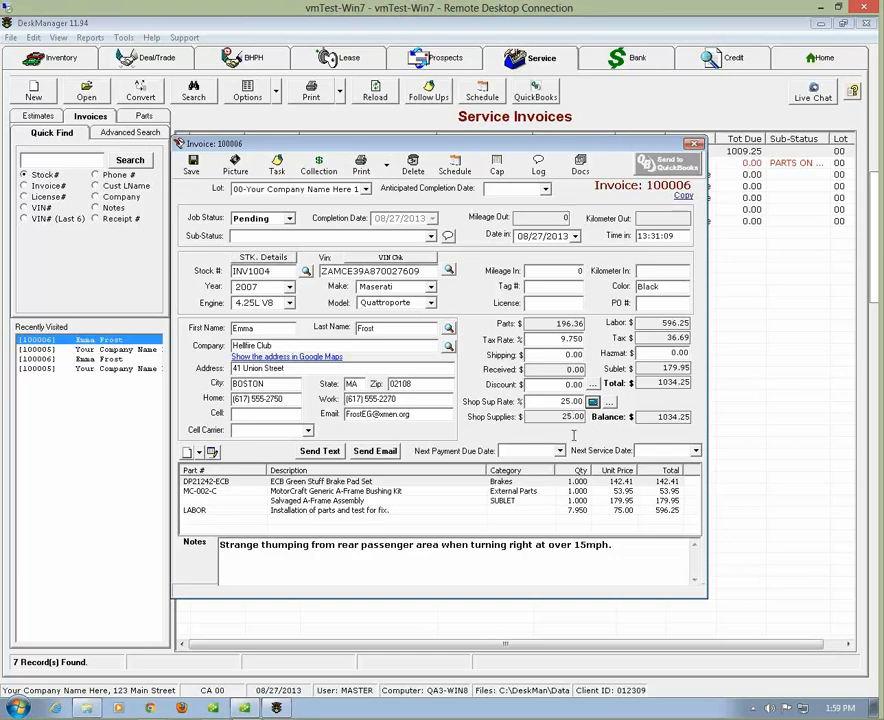
Step: Mark the invoice's job status as Completed and save it, continuing without the license and mileage values
{"action": "left_click", "coordinate": [291, 220]}
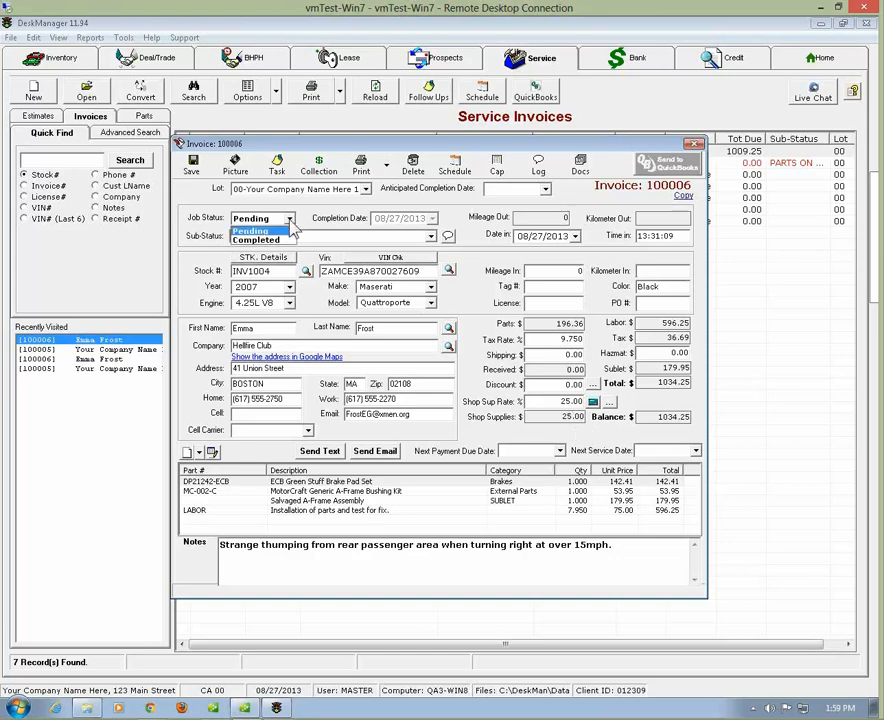
{"action": "left_click", "coordinate": [266, 251]}
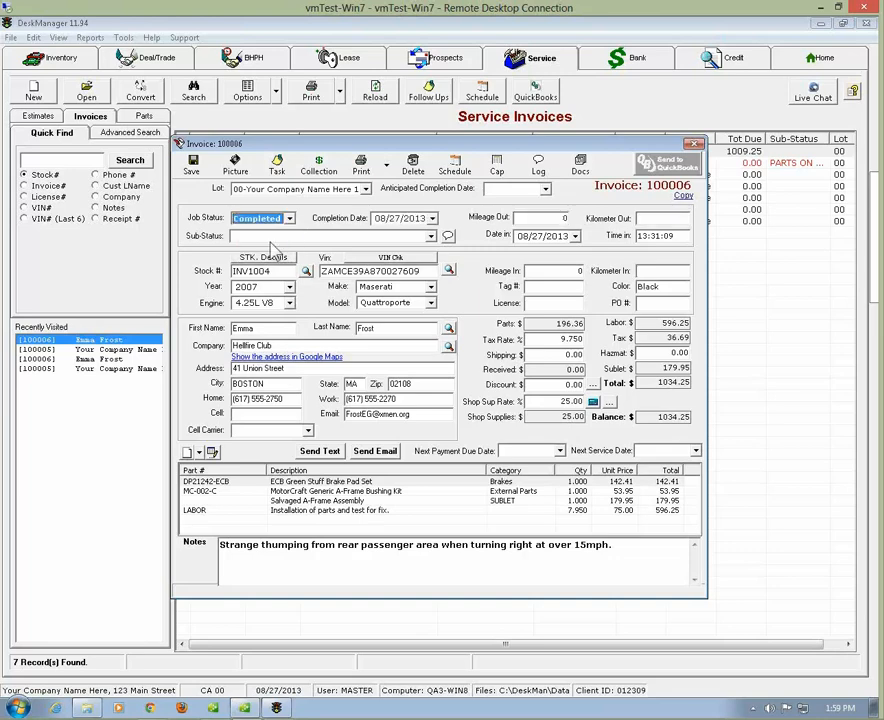
{"action": "left_click", "coordinate": [192, 165]}
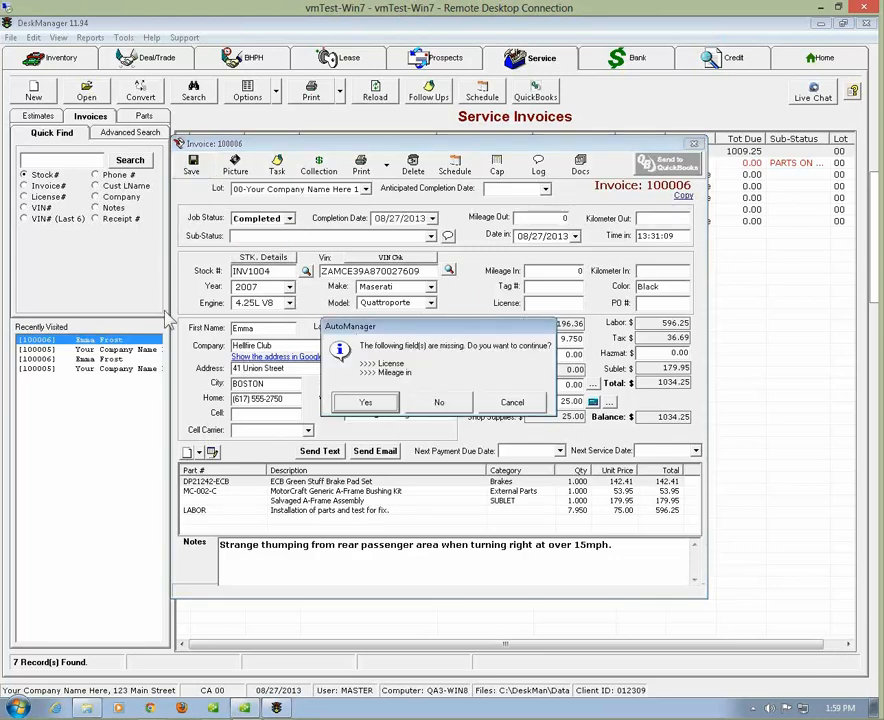
{"action": "left_click", "coordinate": [365, 403]}
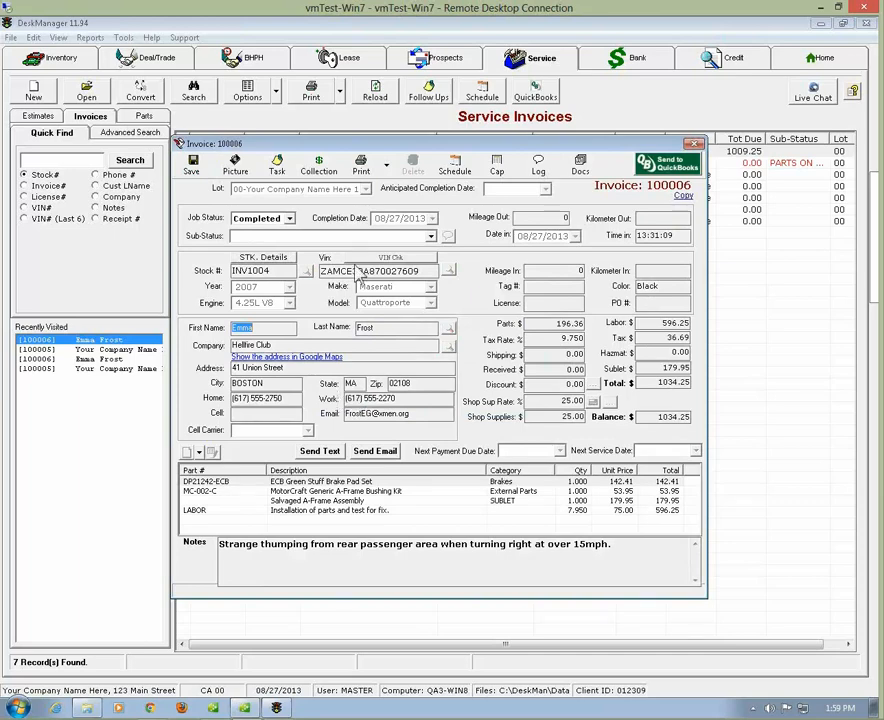
Step: Review the invoice's available print formats and its attached pictures window, closing both without changes
{"action": "left_click", "coordinate": [387, 165]}
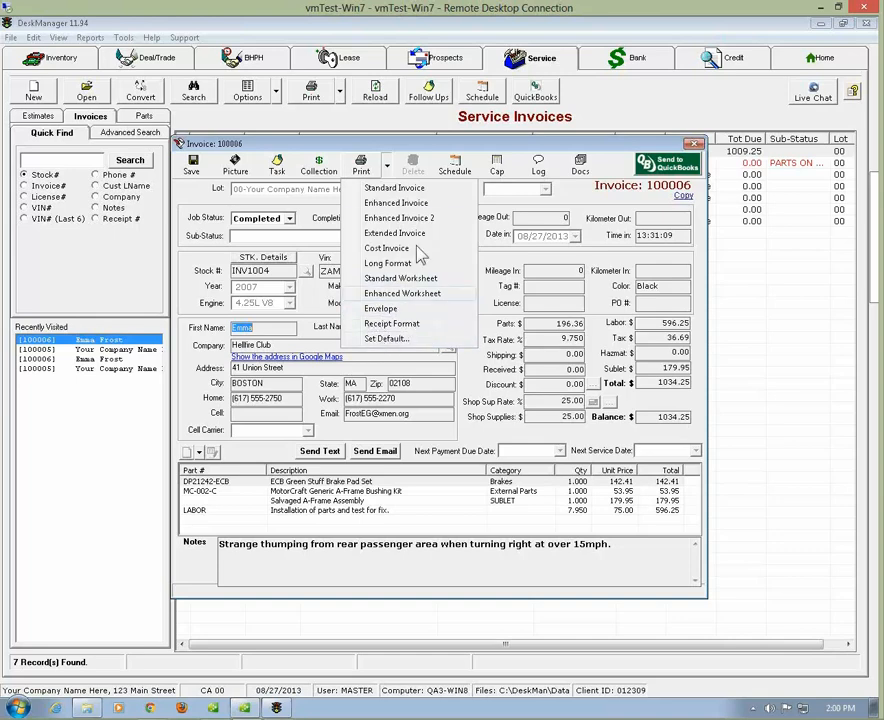
{"action": "left_click", "coordinate": [386, 168]}
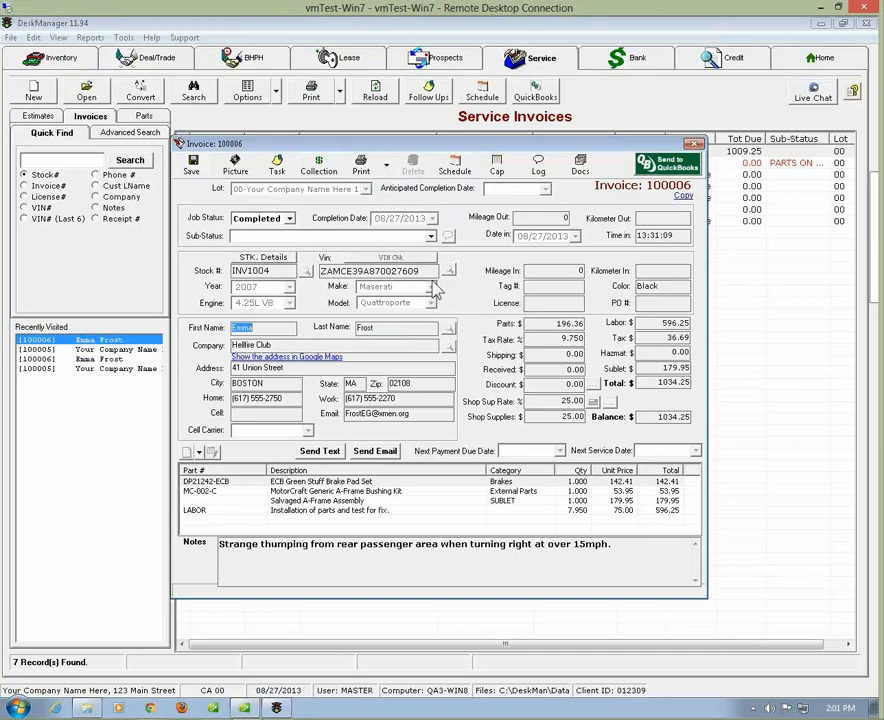
{"action": "left_click", "coordinate": [232, 170]}
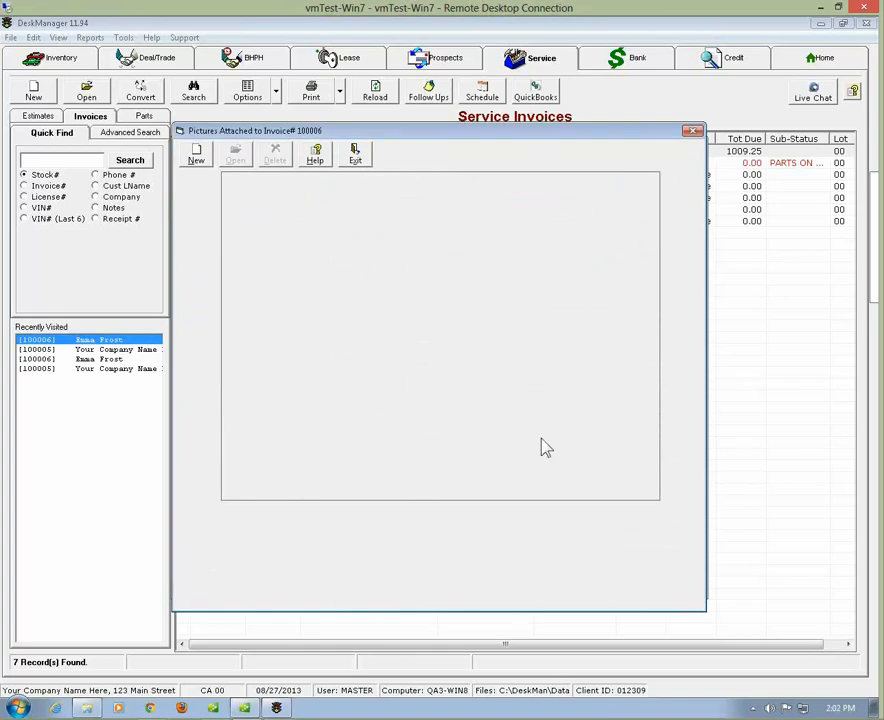
{"action": "left_click", "coordinate": [692, 131]}
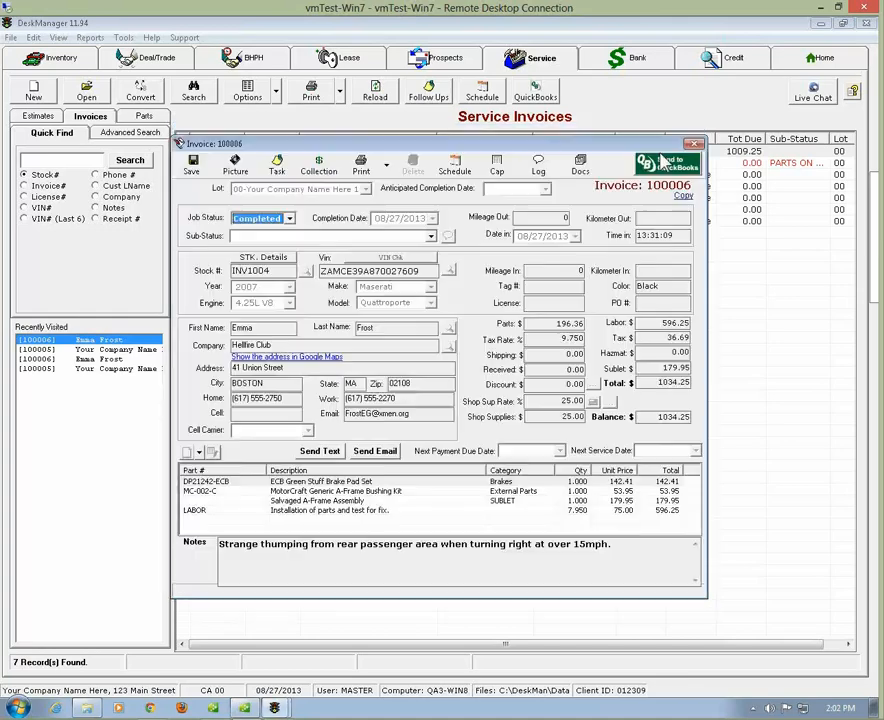
Step: Start a new task for the invoice, assigned to Limited, with a follow-up on 08/30/2013 at 11:00 AM
{"action": "left_click", "coordinate": [277, 168]}
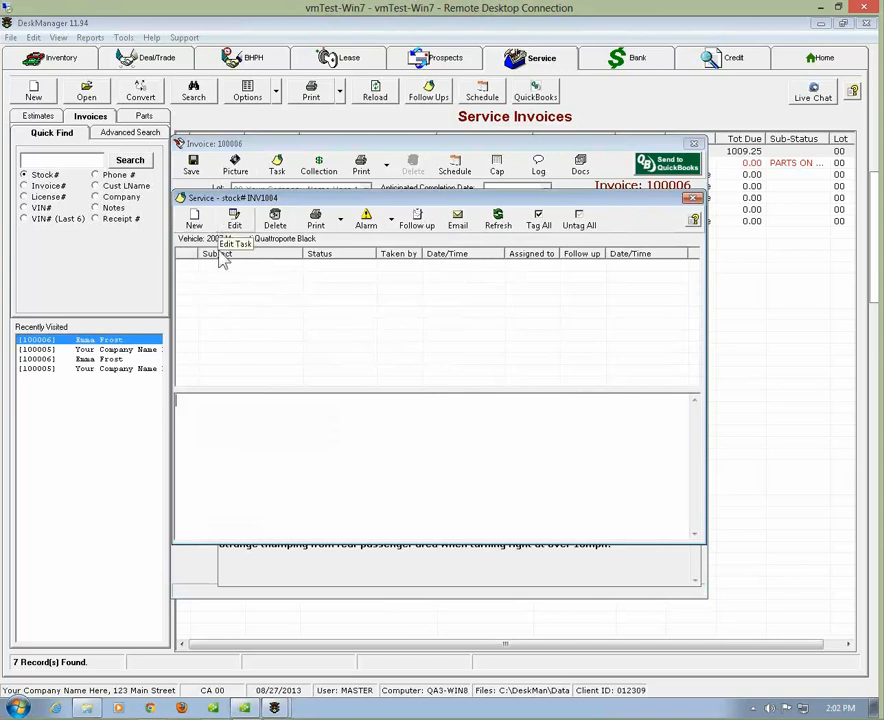
{"action": "left_click", "coordinate": [195, 214]}
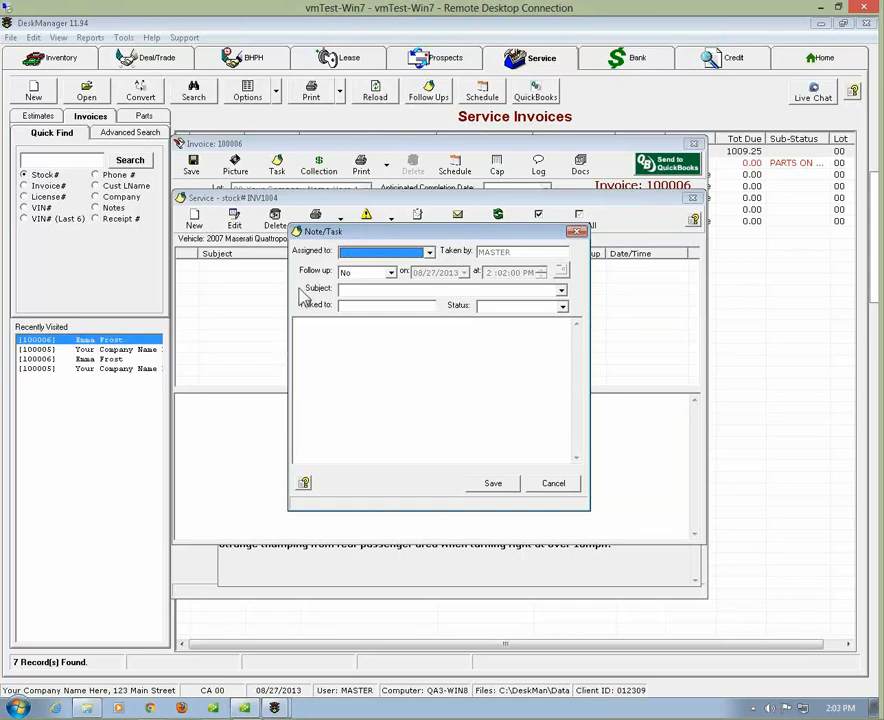
{"action": "left_click", "coordinate": [429, 253]}
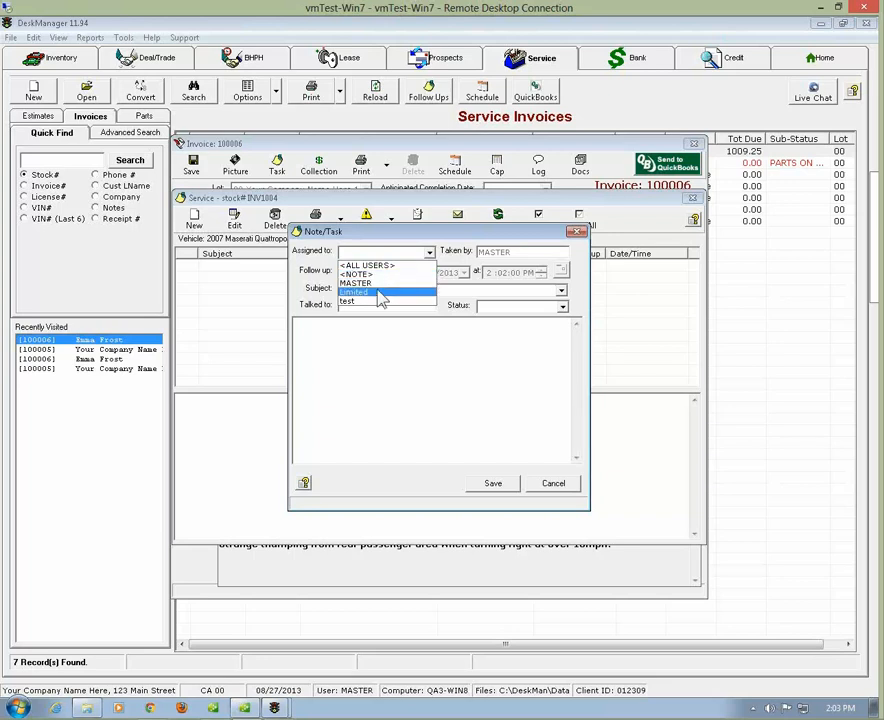
{"action": "left_click", "coordinate": [378, 291]}
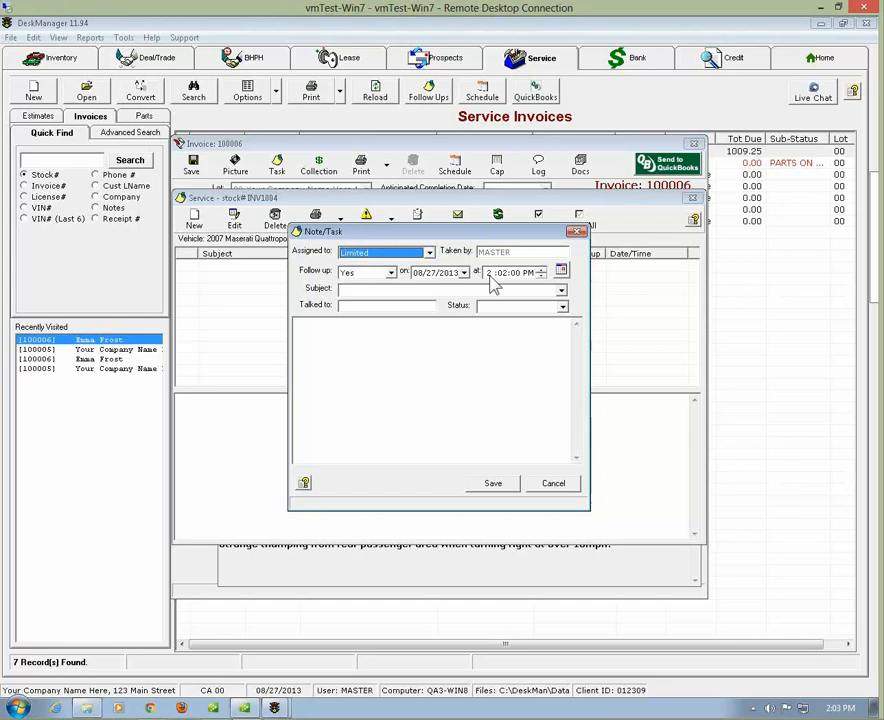
{"action": "left_click", "coordinate": [464, 273]}
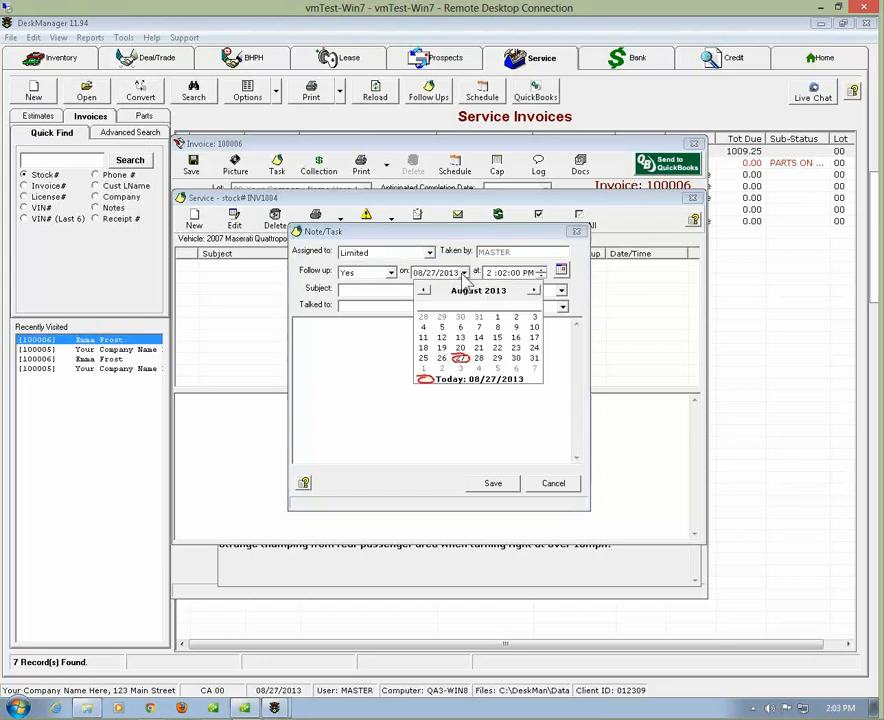
{"action": "left_click", "coordinate": [465, 273]}
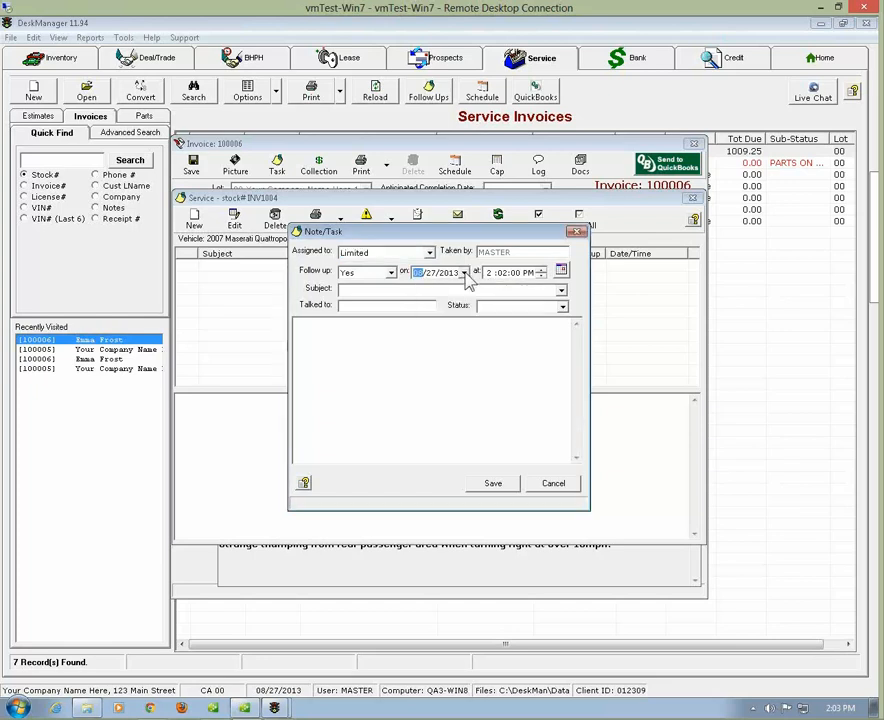
{"action": "left_click", "coordinate": [561, 271]}
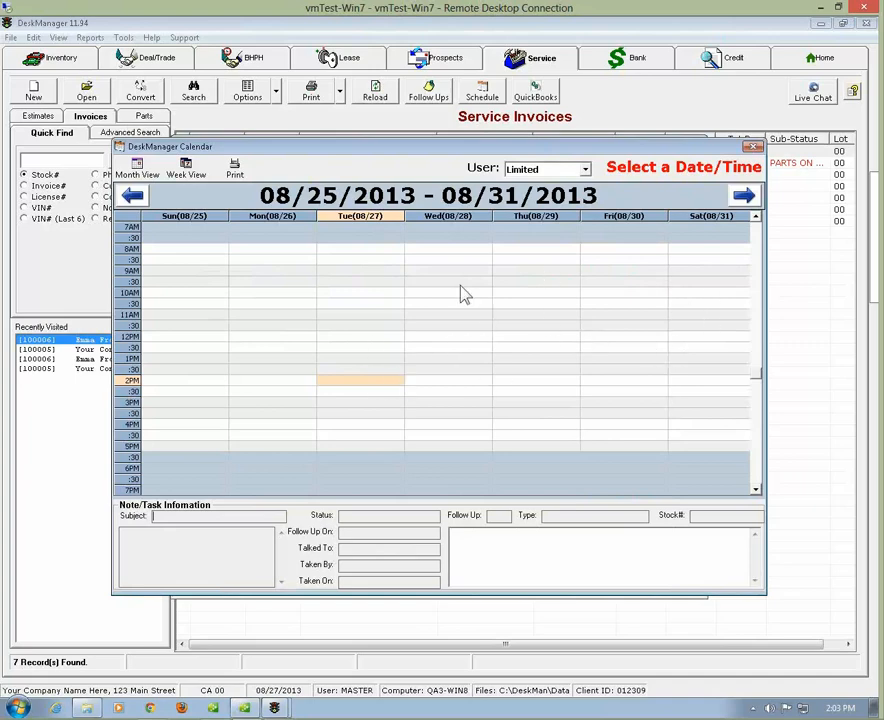
{"action": "double_click", "coordinate": [611, 320]}
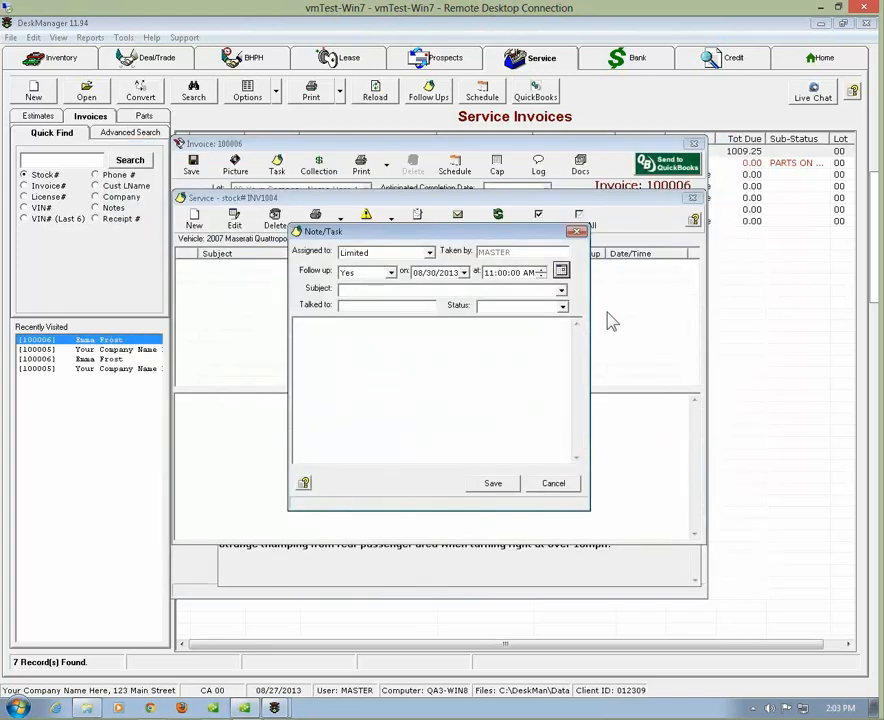
Step: Enter "Order that damn part already!" as the task's subject
{"action": "left_click", "coordinate": [561, 292]}
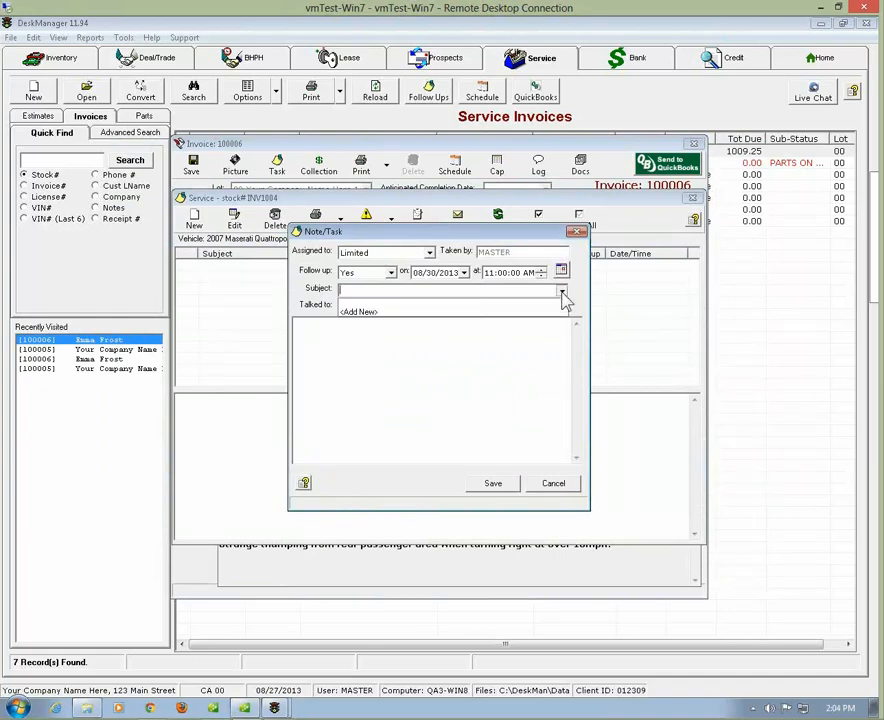
{"action": "left_click", "coordinate": [346, 291]}
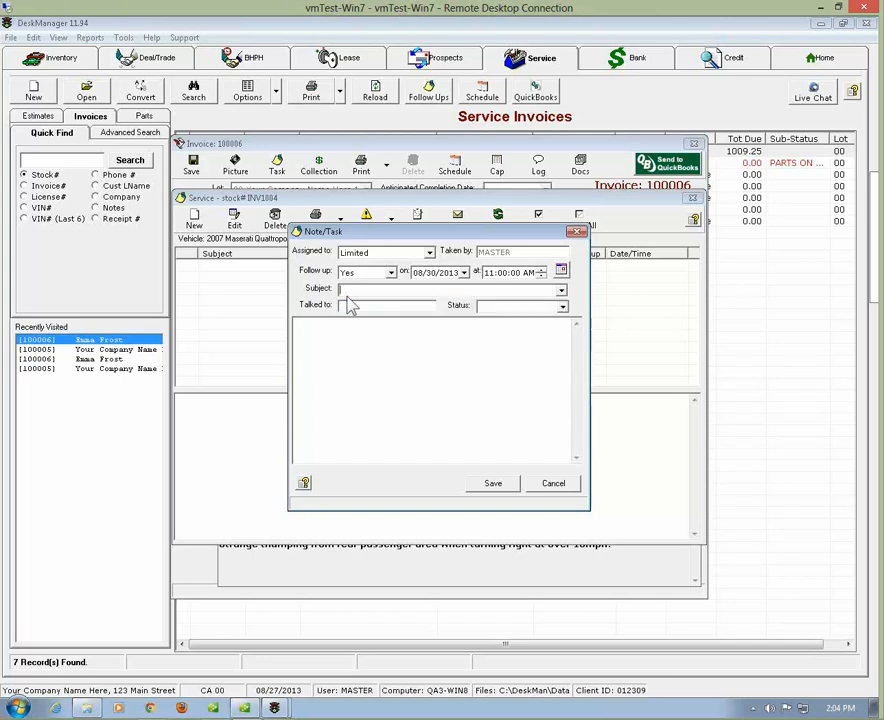
{"action": "type", "text": "Order that damn par"}
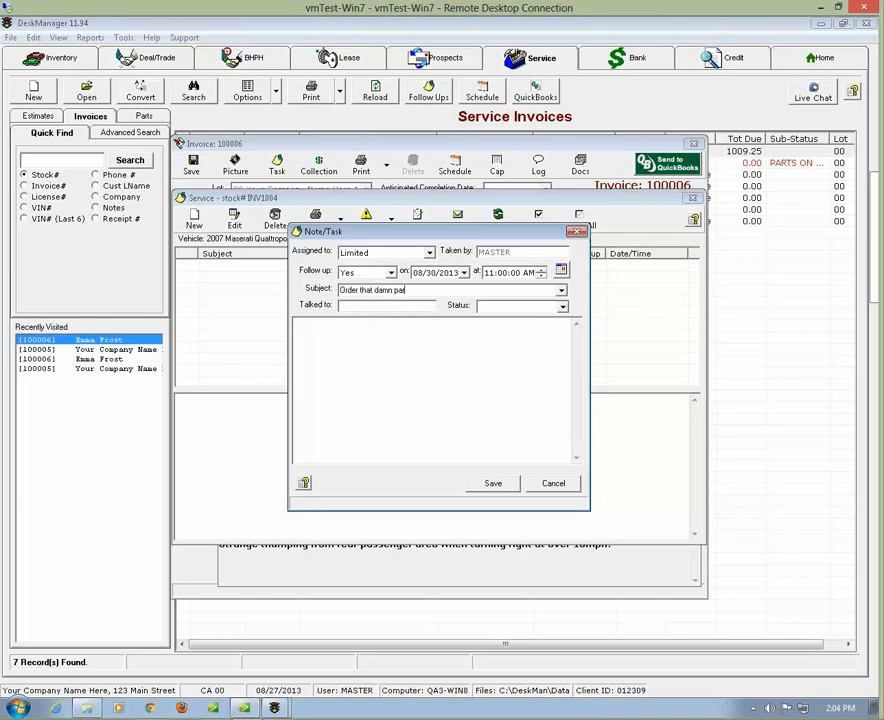
{"action": "type", "text": "t already!"}
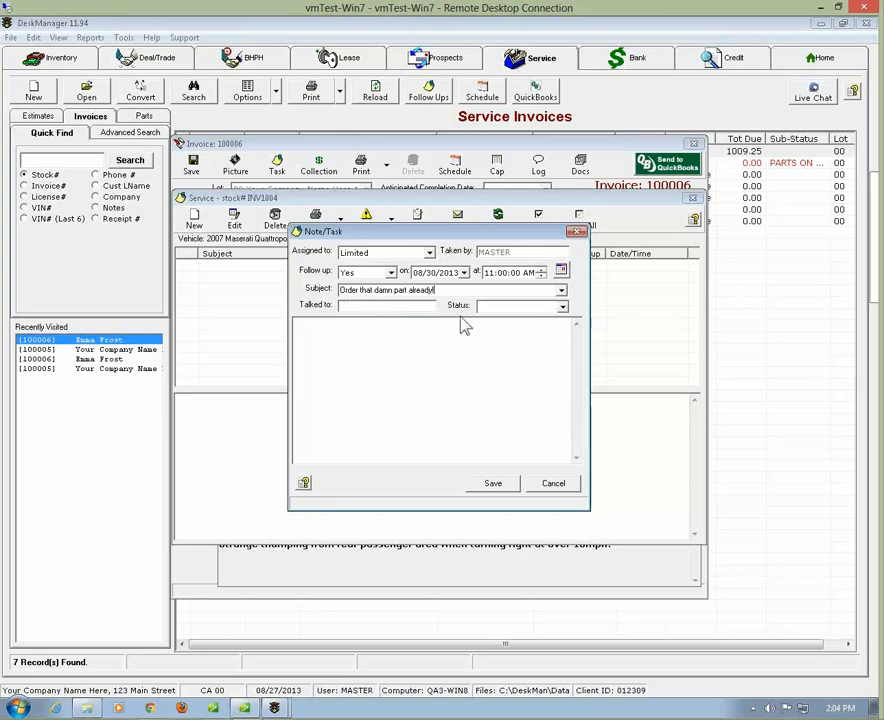
{"action": "left_click", "coordinate": [561, 307]}
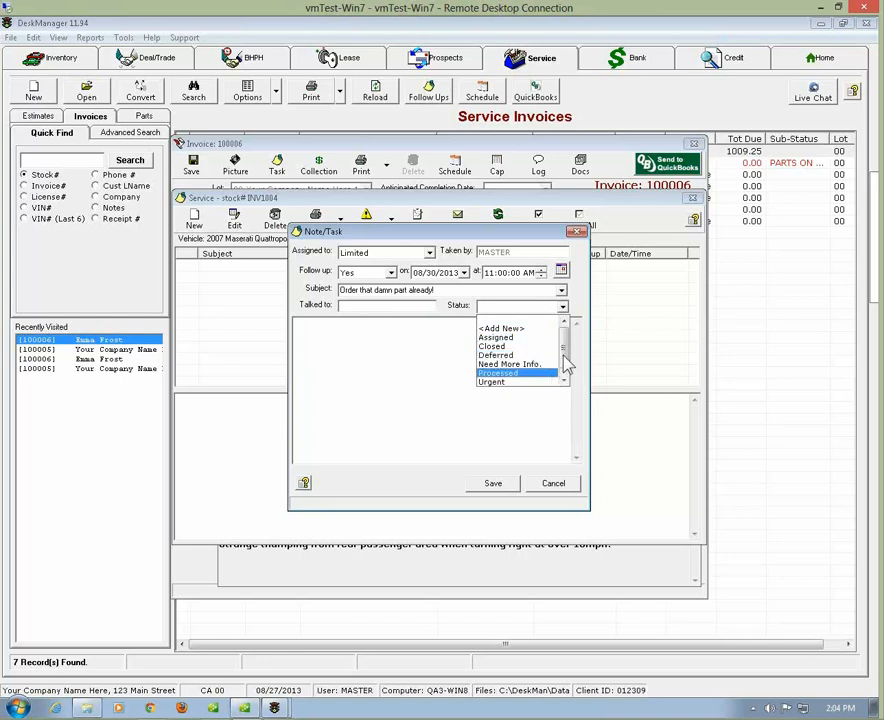
{"action": "mouse_move", "coordinate": [563, 356]}
{"action": "left_mouse_down"}
{"action": "mouse_move", "coordinate": [563, 367]}
{"action": "mouse_move", "coordinate": [564, 345]}
{"action": "left_mouse_up"}
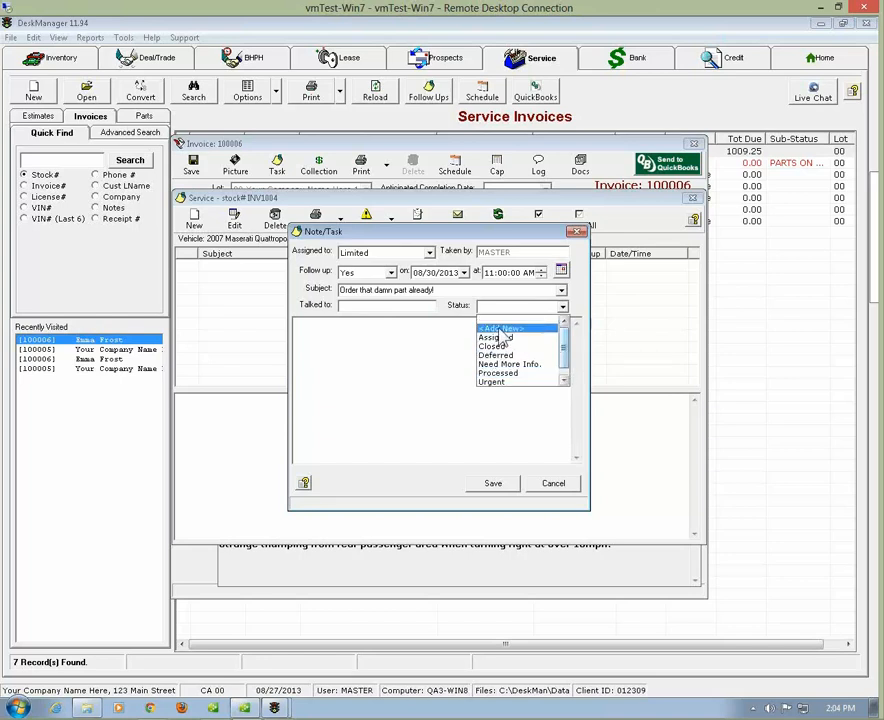
{"action": "left_click", "coordinate": [342, 330]}
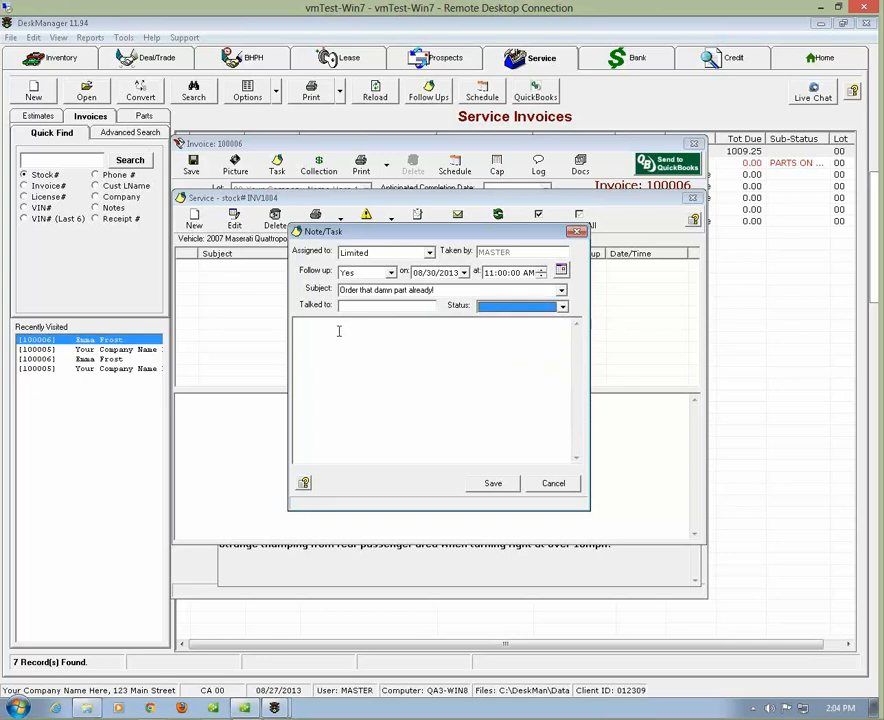
{"action": "type", "text": "ov"}
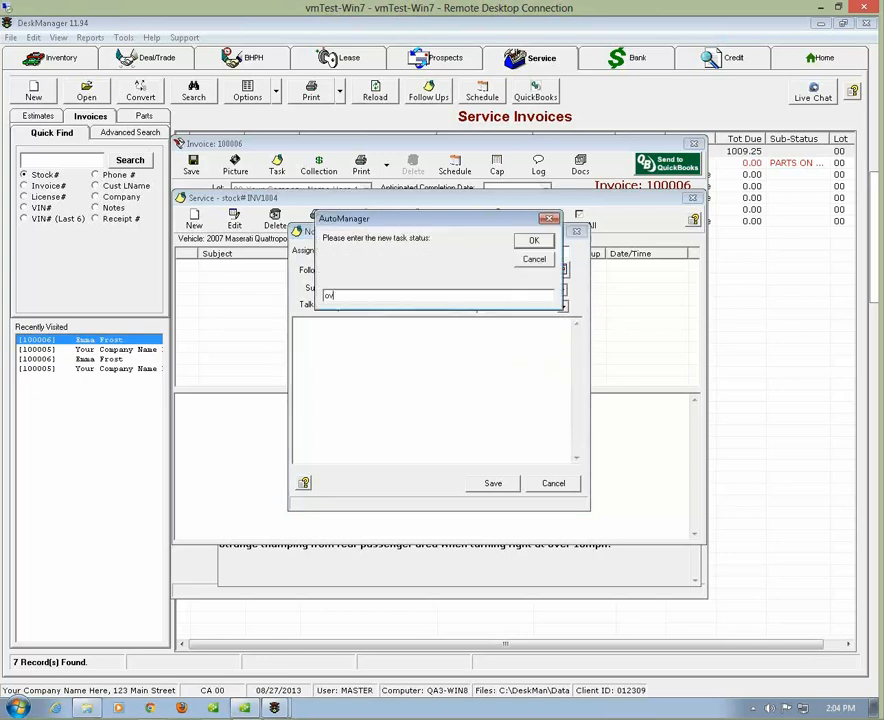
{"action": "left_click", "coordinate": [538, 260]}
{"action": "left_click", "coordinate": [562, 306]}
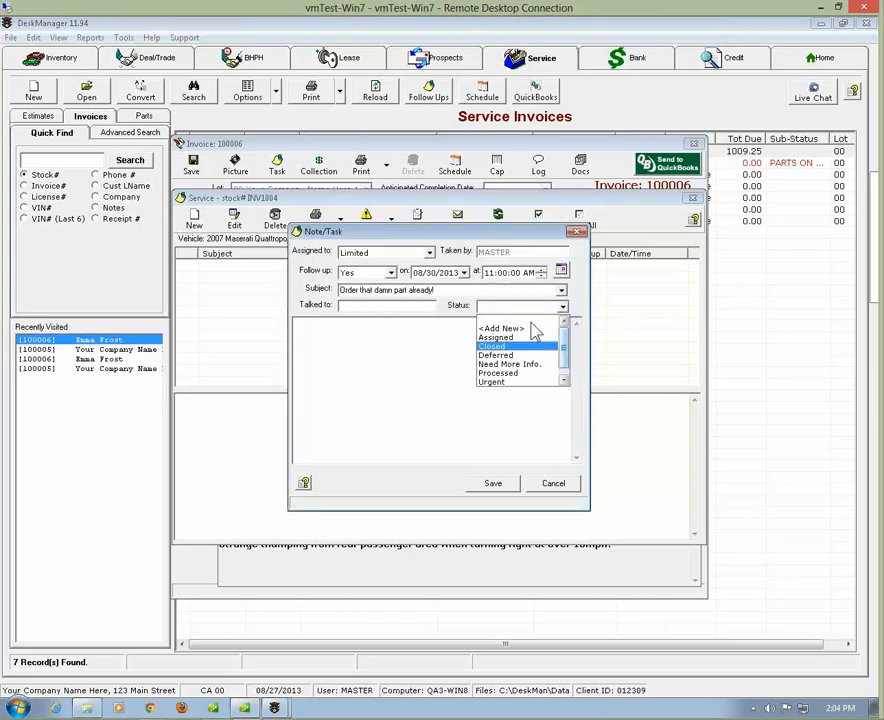
{"action": "left_click", "coordinate": [530, 318]}
{"action": "left_click", "coordinate": [560, 306]}
{"action": "left_click", "coordinate": [374, 331]}
Step: Write "Get your sorry self over to the salvage yard and get that A-Frame assembly" in the task's note text
{"action": "left_click", "coordinate": [298, 323]}
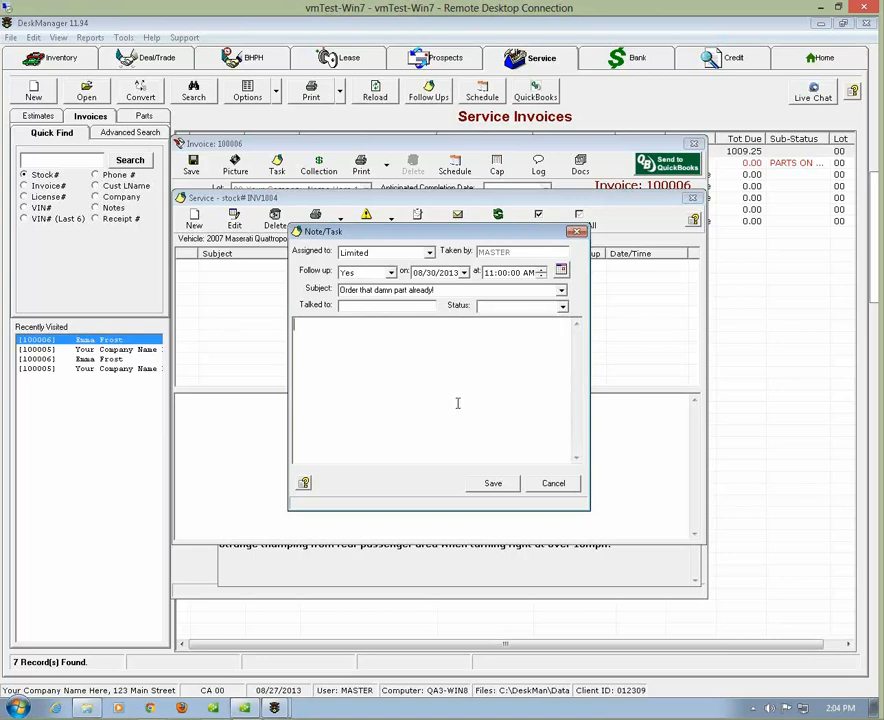
{"action": "type", "text": "Get your sorry self over to "}
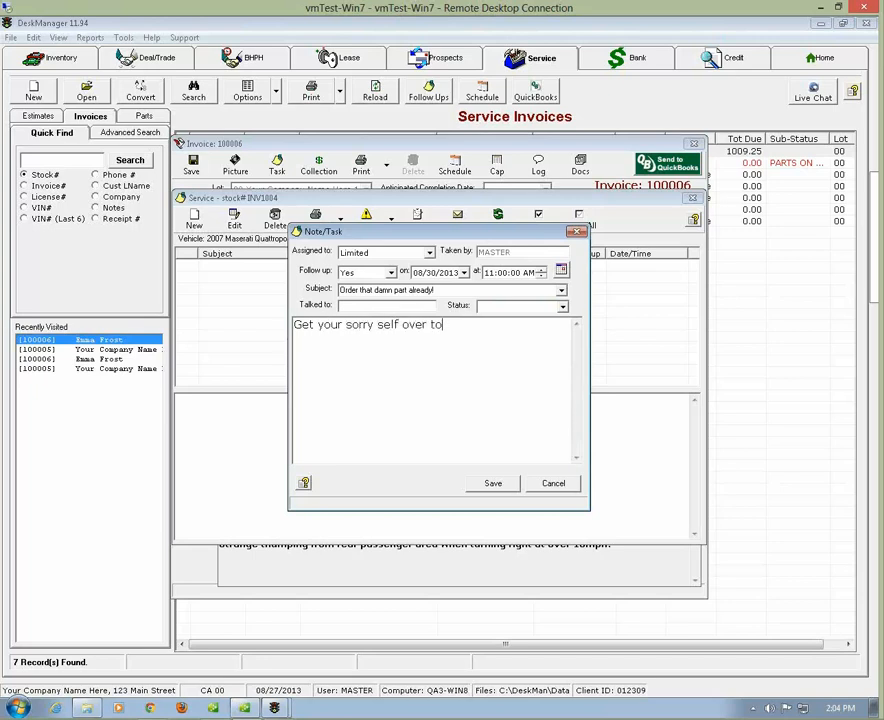
{"action": "type", "text": "the saal"}
{"action": "key", "text": "BackSpace"}
{"action": "key", "text": "BackSpace"}
{"action": "type", "text": "lvage yaarrd and get that "}
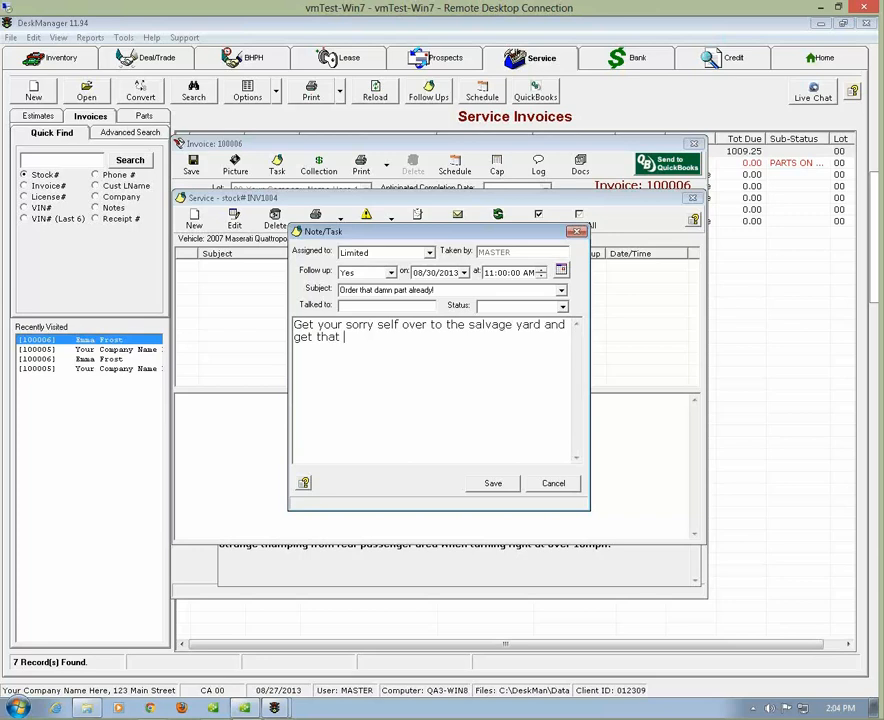
{"action": "type", "text": "A-Frame assembly"}
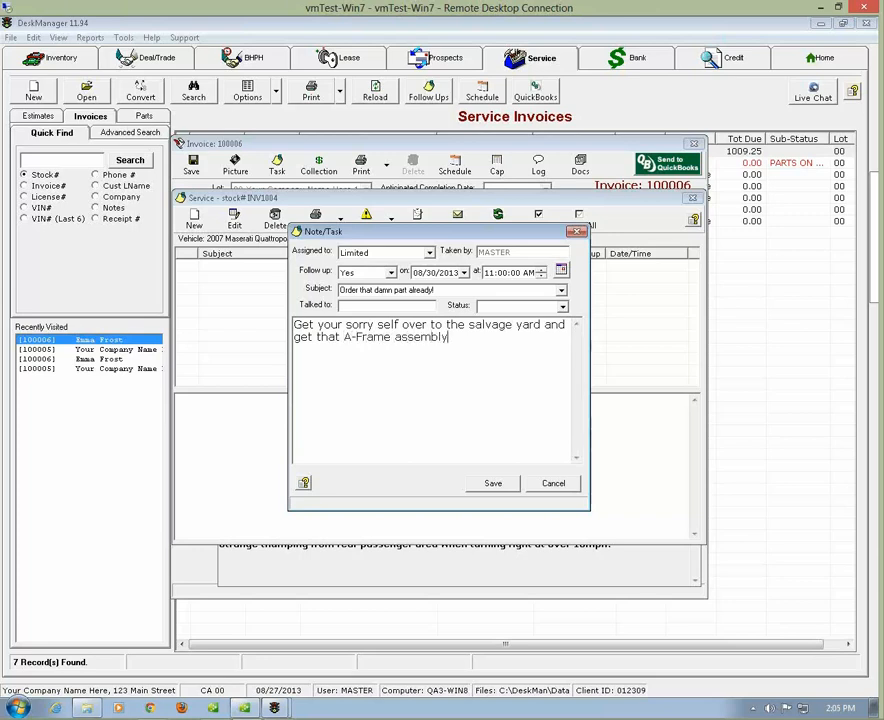
Step: Finish the note with an instruction to pull the part off the scrapper if the coworker has not, and save the task
{"action": "type", "text": "!  If Joe has not"}
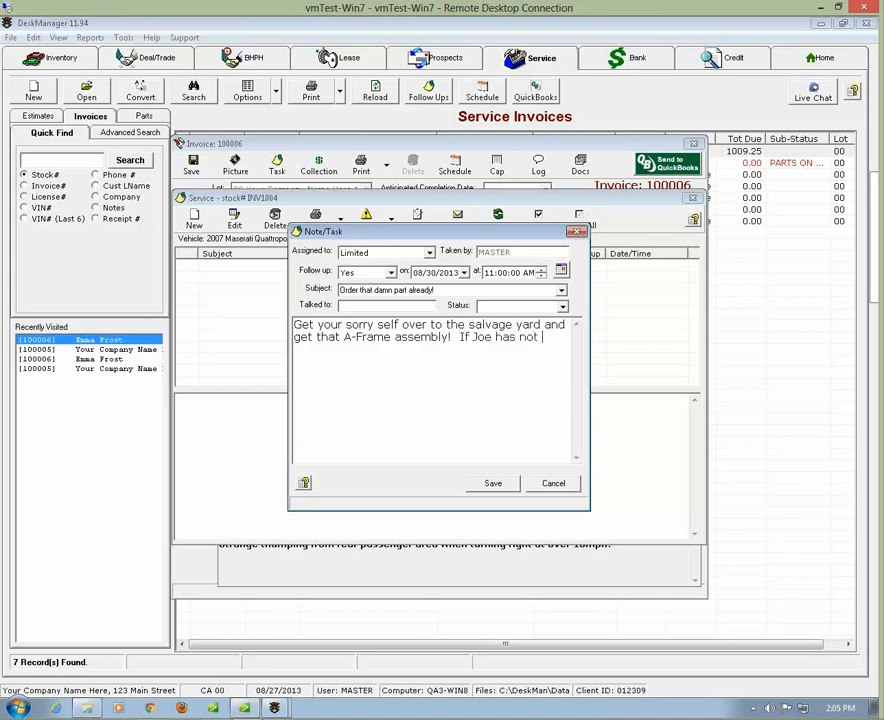
{"action": "type", "text": " pulled it of the scrapper "}
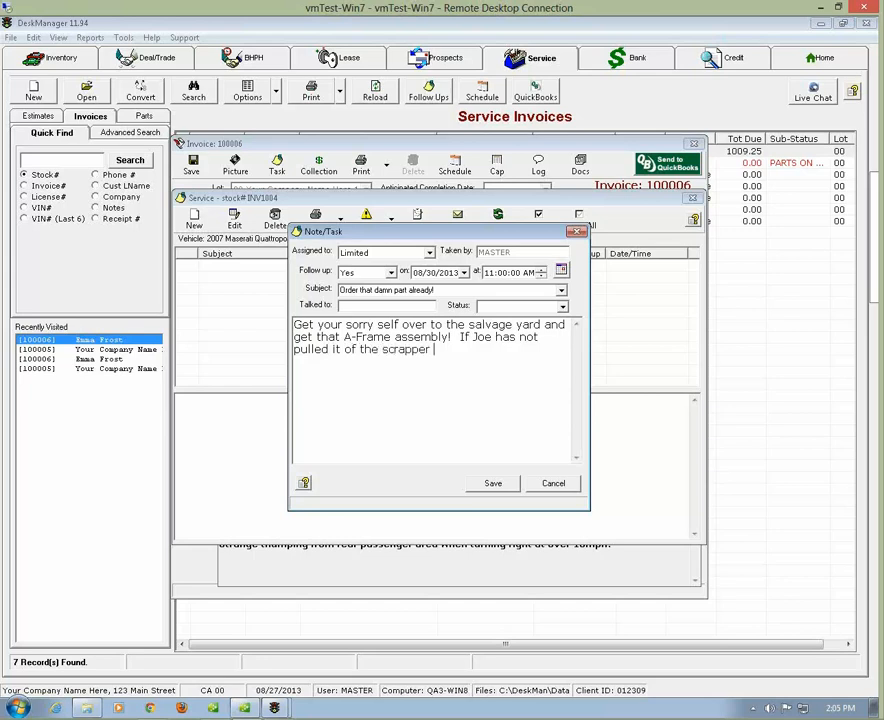
{"action": "type", "text": "yet, yo u do"}
{"action": "key", "text": "Left"}
{"action": "key", "text": "Left"}
{"action": "key", "text": "Left"}
{"action": "left_click", "coordinate": [532, 362]}
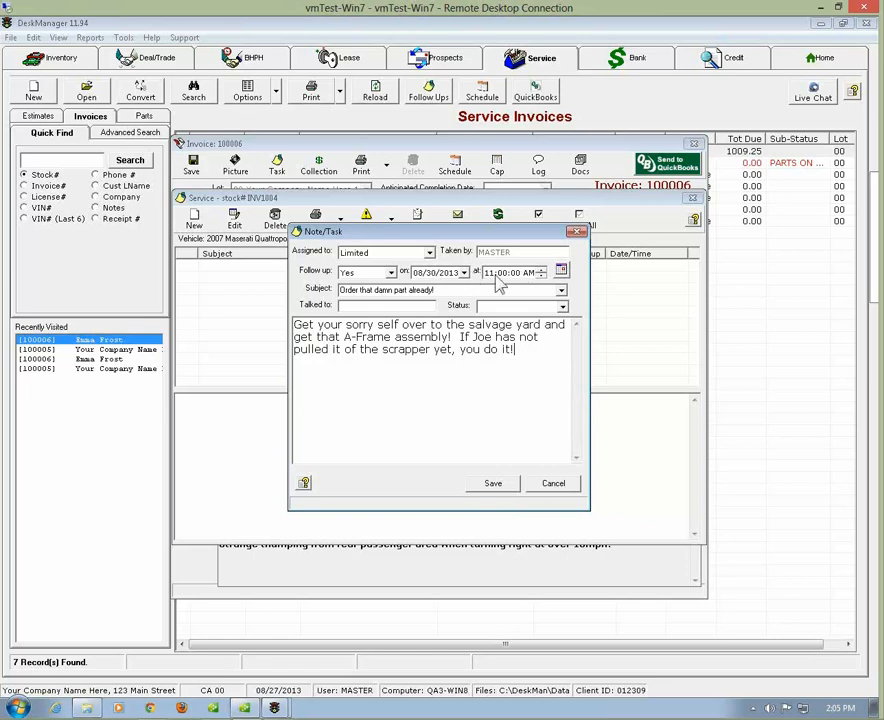
{"action": "left_click", "coordinate": [500, 486]}
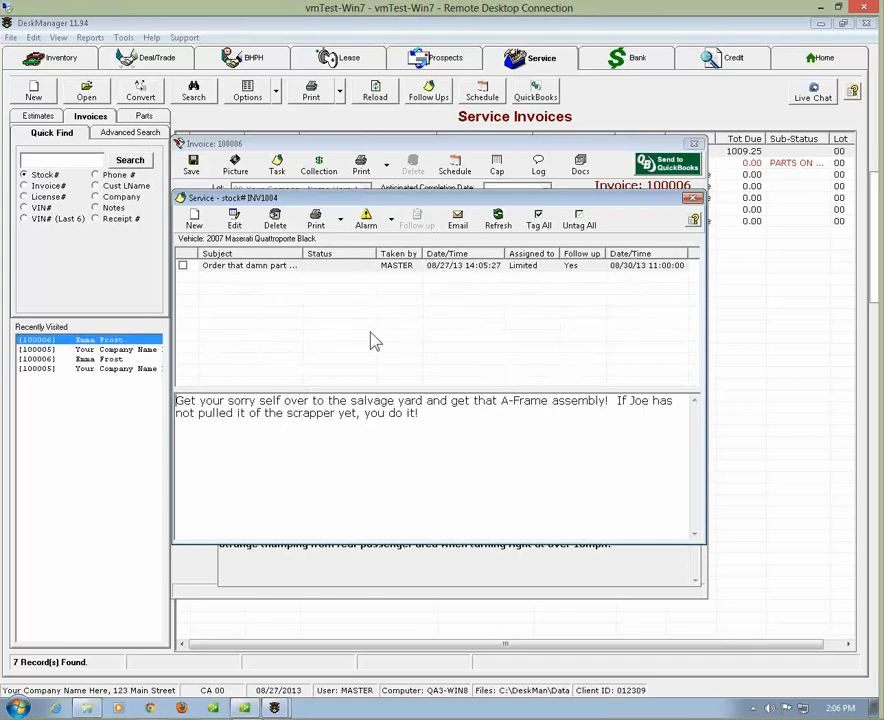
Step: Reopen the saved task to review its details, and close it and the invoice's task list without changes
{"action": "double_click", "coordinate": [260, 268]}
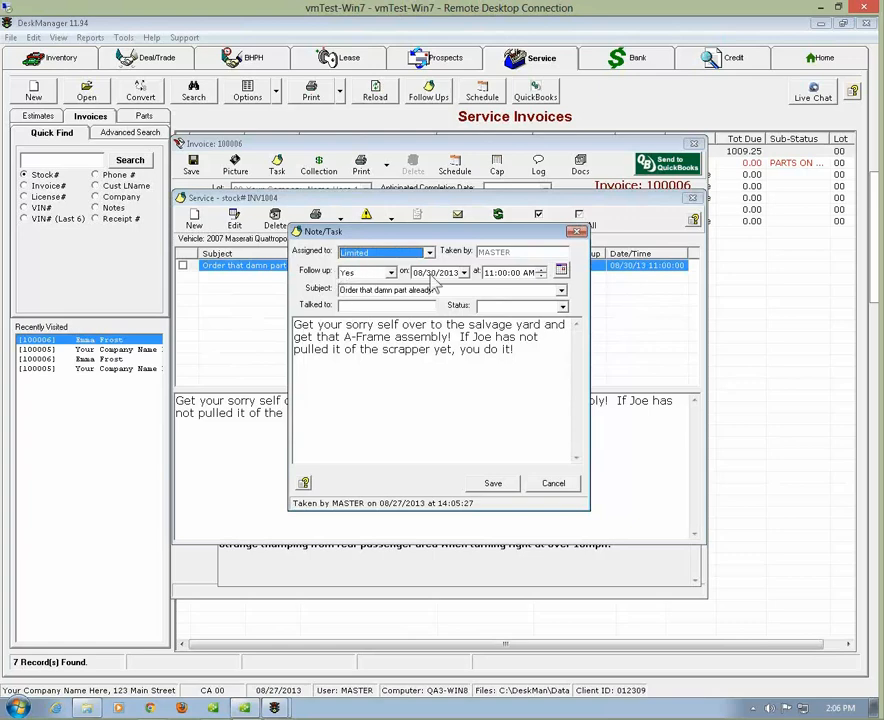
{"action": "left_click", "coordinate": [578, 233]}
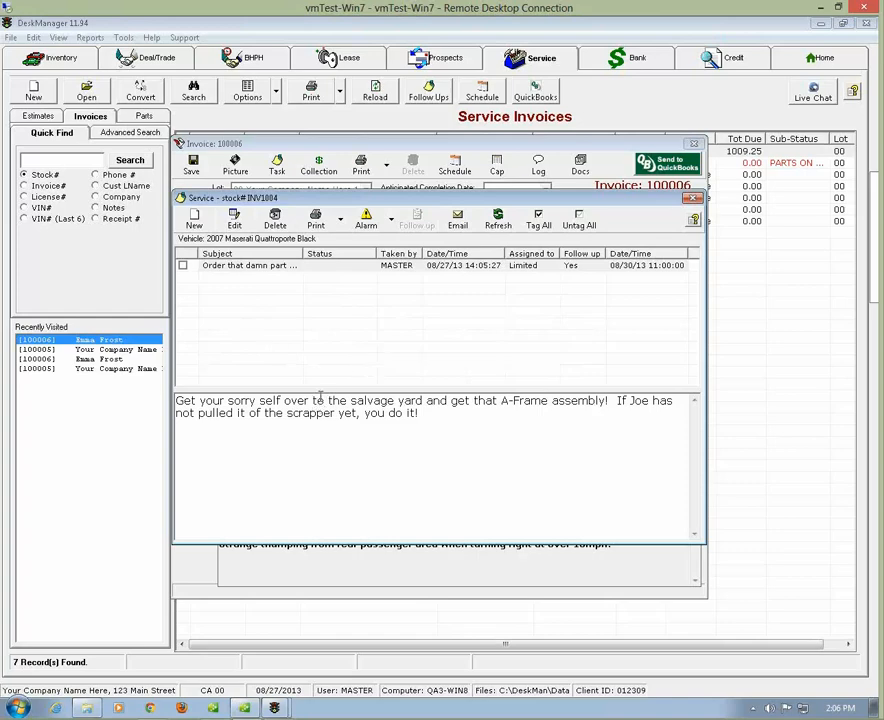
{"action": "left_click", "coordinate": [691, 198]}
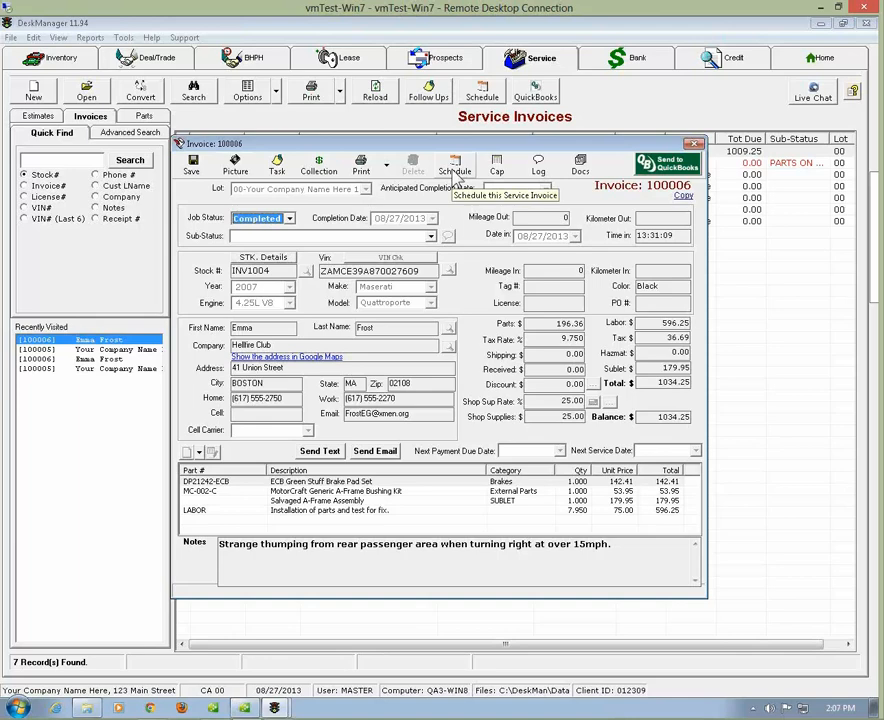
Step: View the invoice's scheduling calendar filtered to the second listed service technician, and close it without choosing a date
{"action": "left_click", "coordinate": [455, 177]}
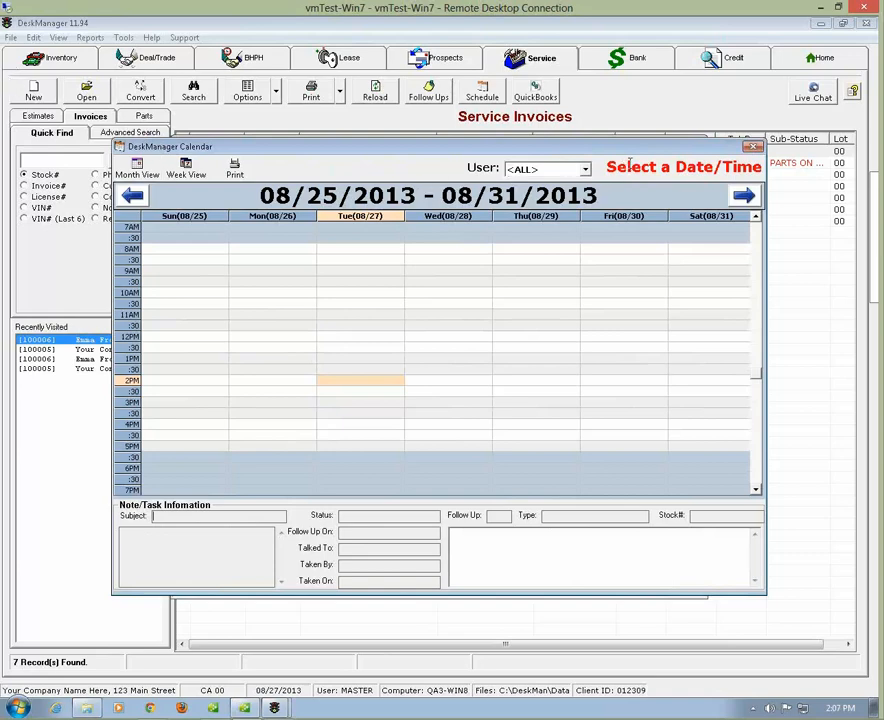
{"action": "left_click", "coordinate": [586, 170]}
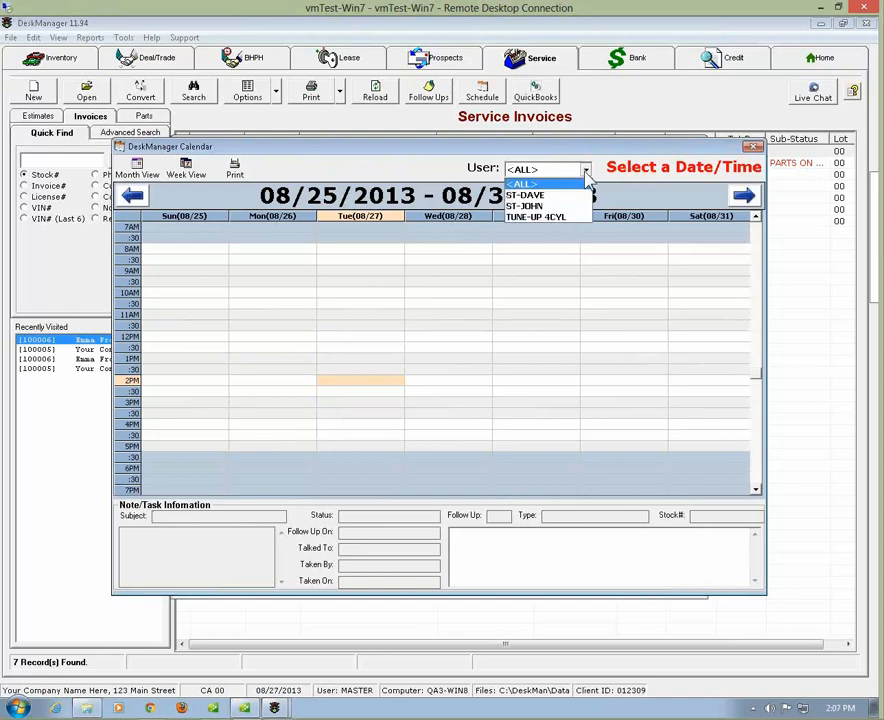
{"action": "left_click", "coordinate": [540, 206]}
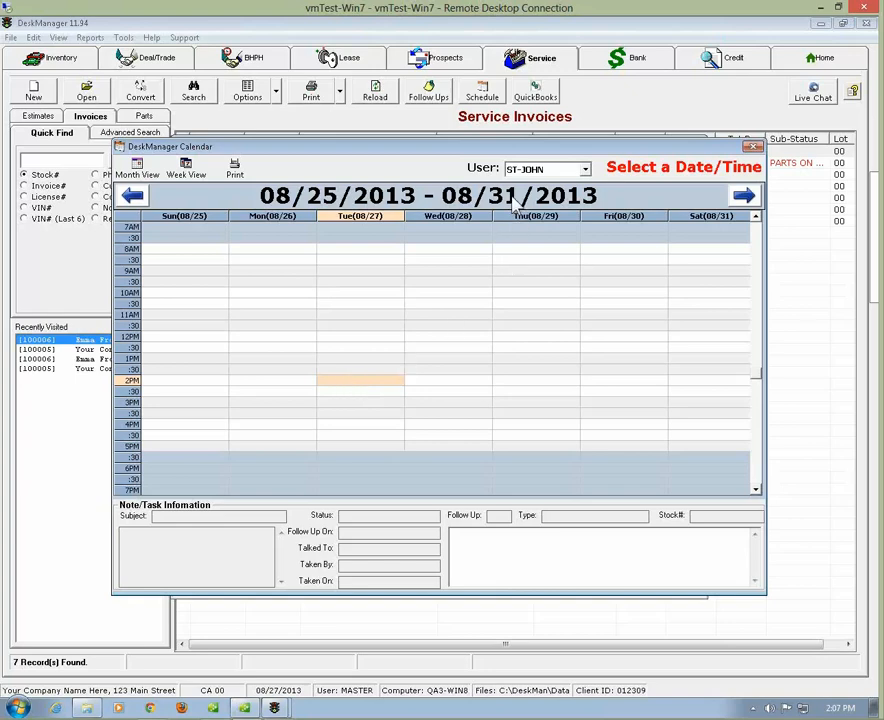
{"action": "left_click", "coordinate": [752, 147]}
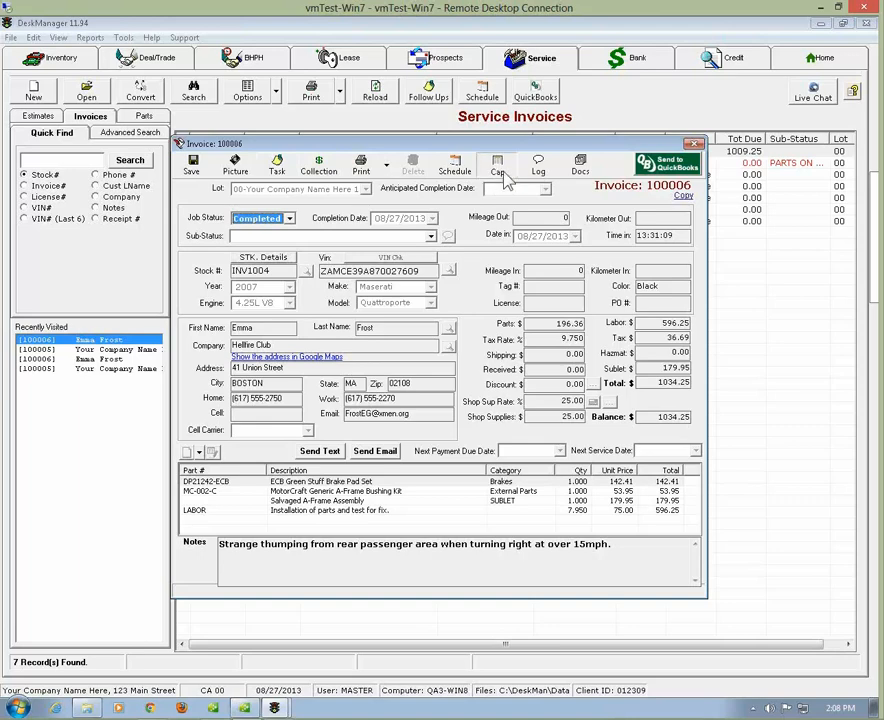
Step: Examine the invoice's cost recap and its third-party warranty/insurance form, and close the recap without saving
{"action": "left_click", "coordinate": [500, 176]}
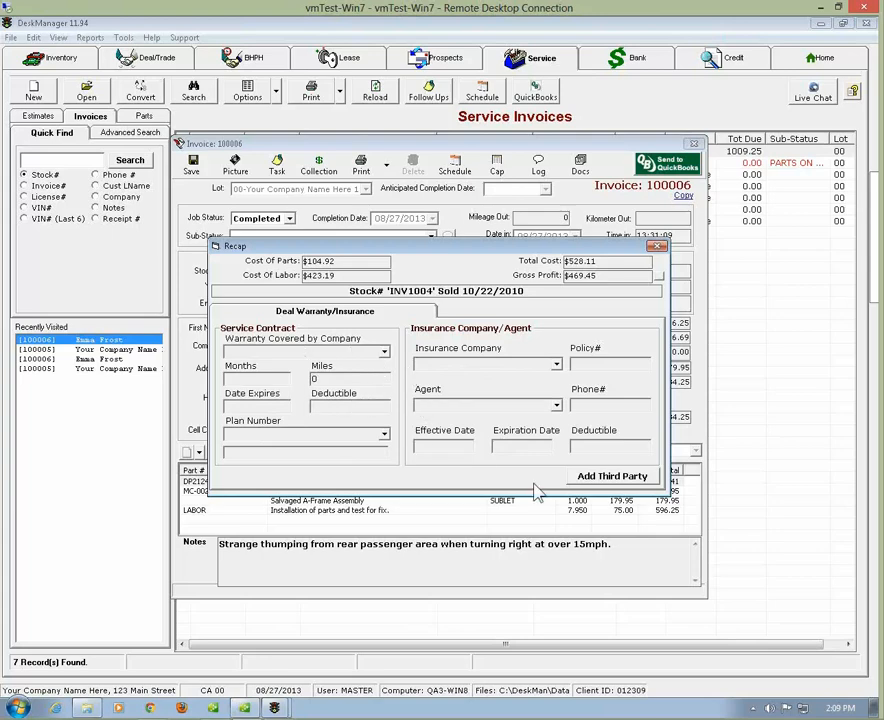
{"action": "left_click", "coordinate": [590, 476]}
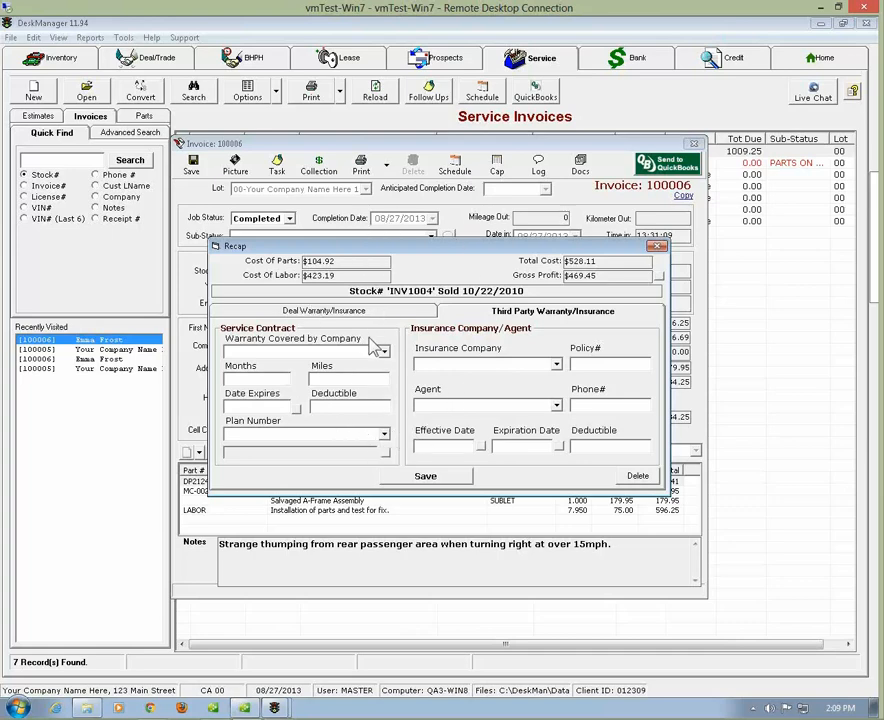
{"action": "left_click", "coordinate": [658, 247]}
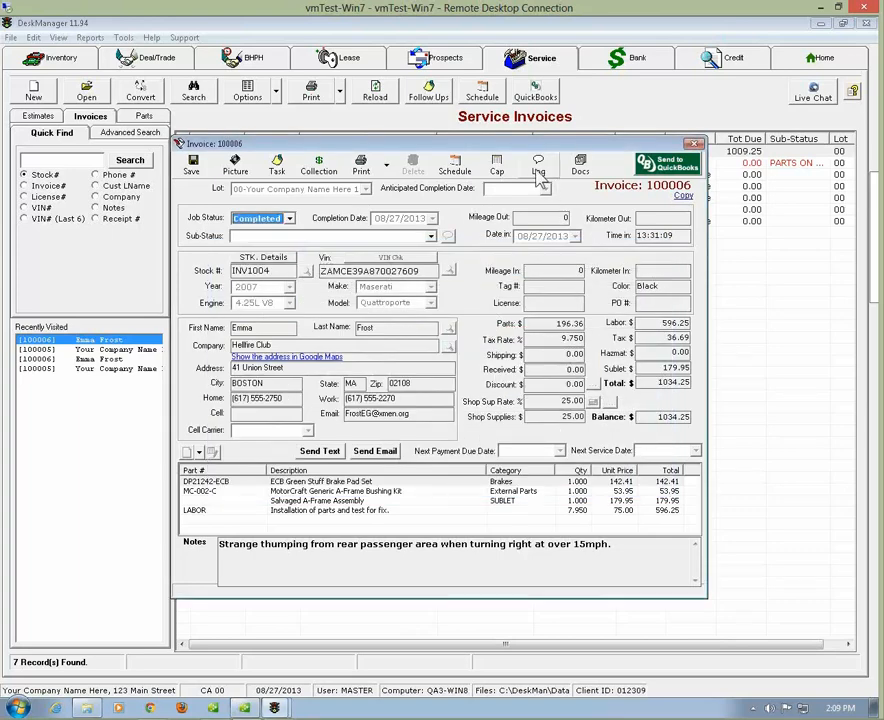
Step: Review the invoice's log file, close it, and open the invoice's attached documents list
{"action": "left_click", "coordinate": [539, 170]}
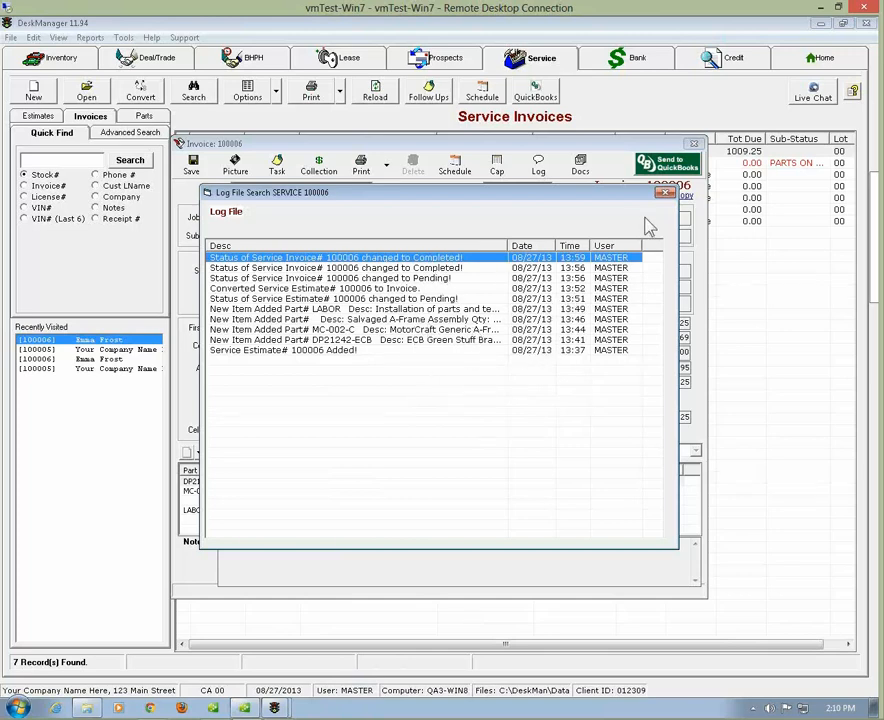
{"action": "left_click", "coordinate": [667, 195]}
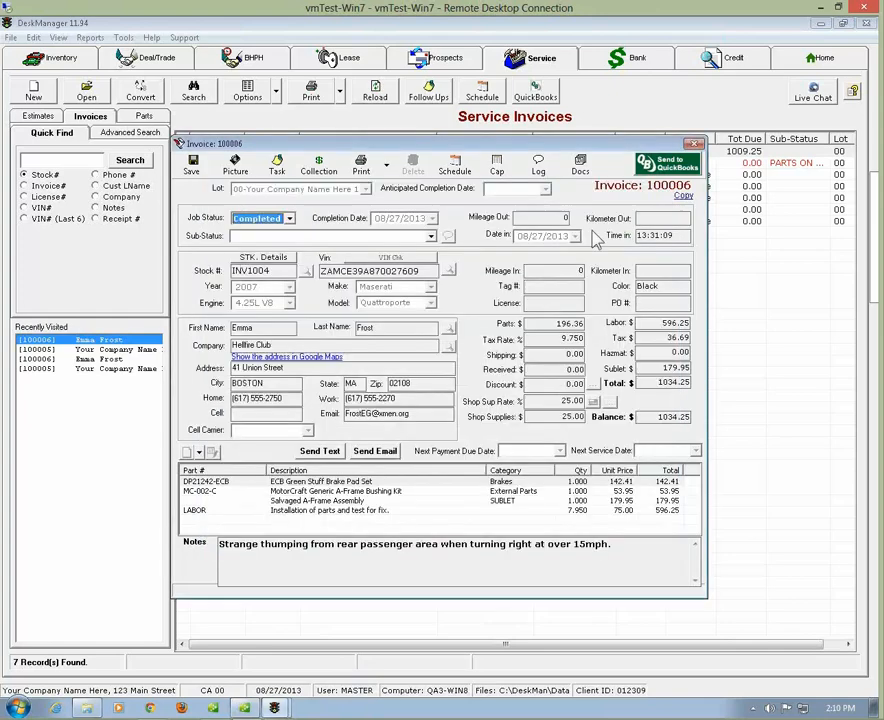
{"action": "left_click", "coordinate": [582, 170]}
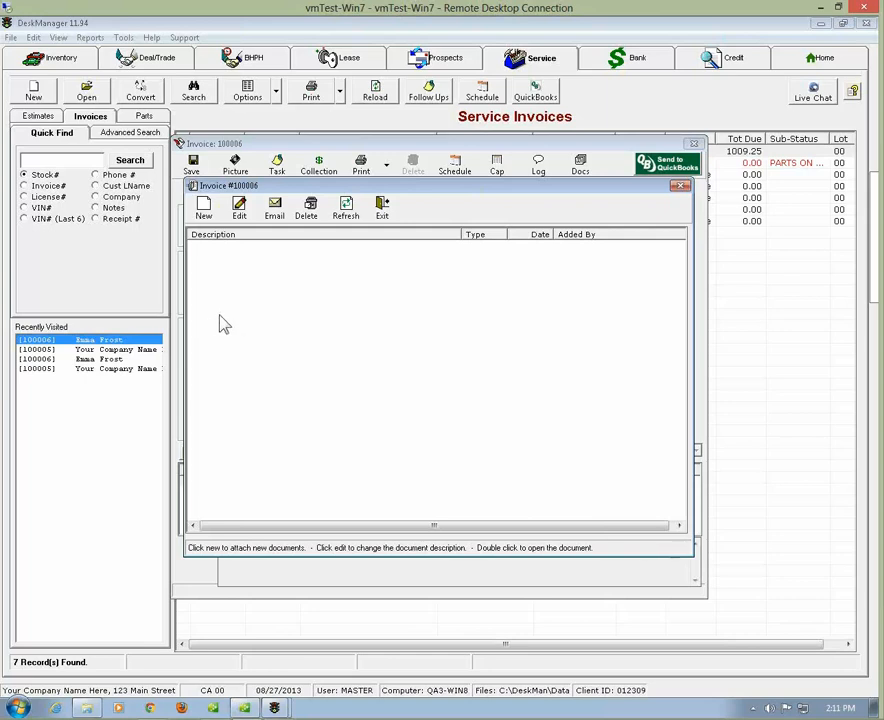
Step: Start attaching a new document to the invoice and browse to the staff member's personal folder on kDrive (K:)
{"action": "left_click", "coordinate": [203, 210]}
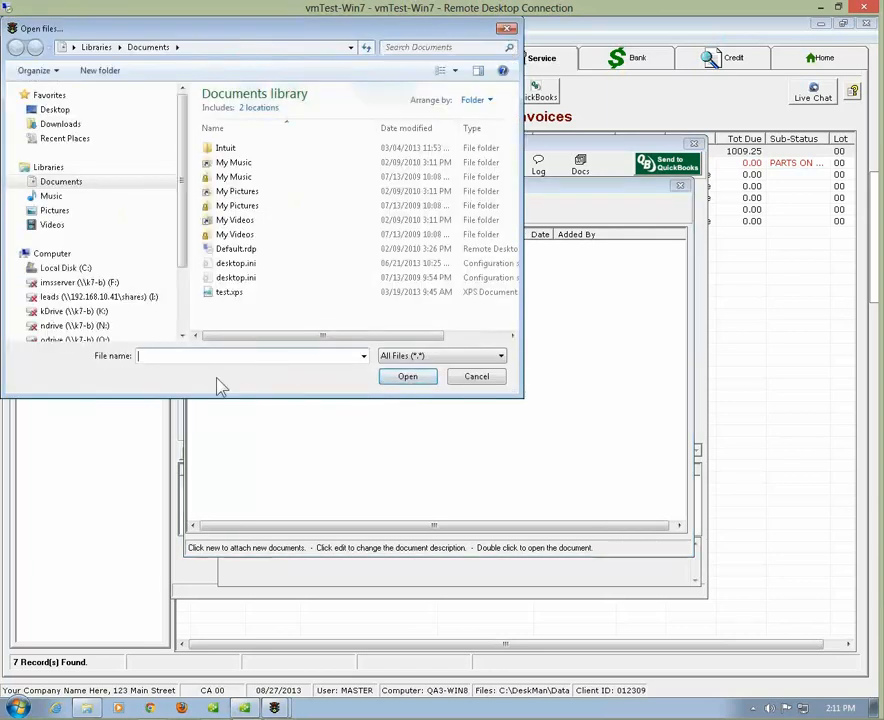
{"action": "left_click", "coordinate": [95, 312]}
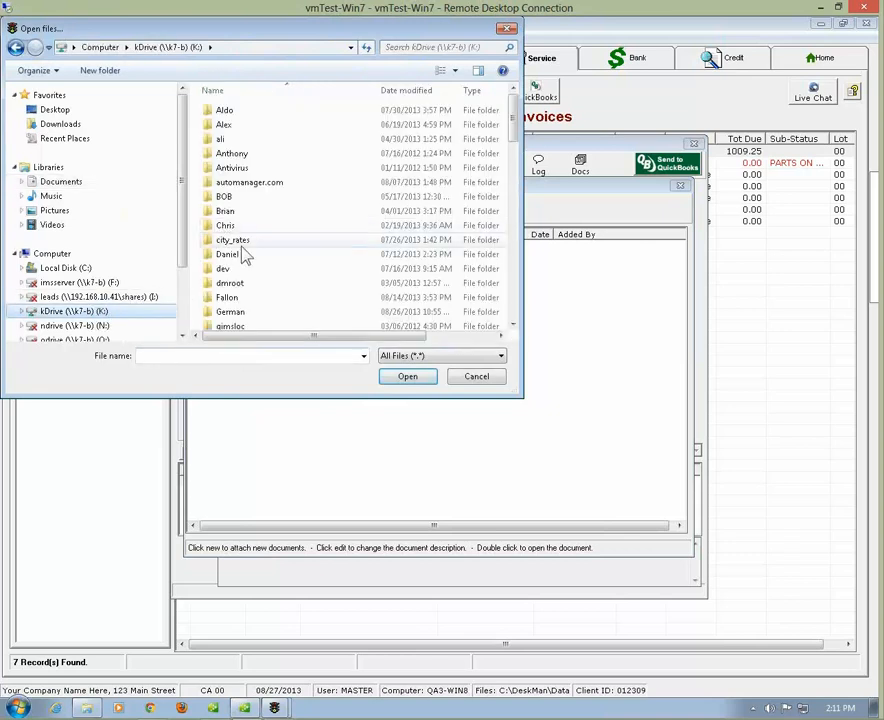
{"action": "left_click", "coordinate": [230, 283]}
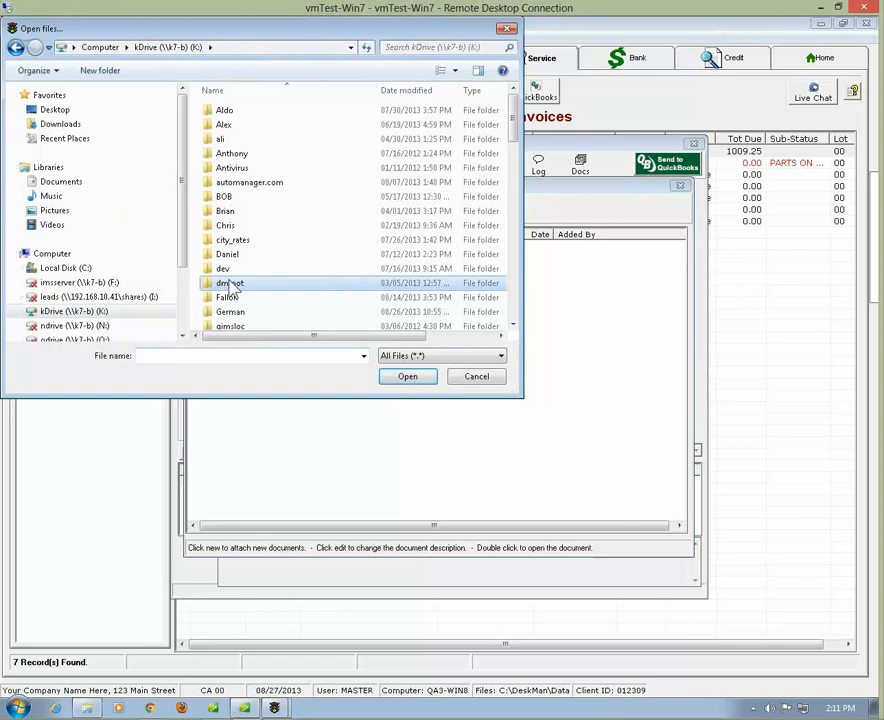
{"action": "scroll", "coordinate": [231, 260], "scroll_direction": "down", "scroll_amount": 6}
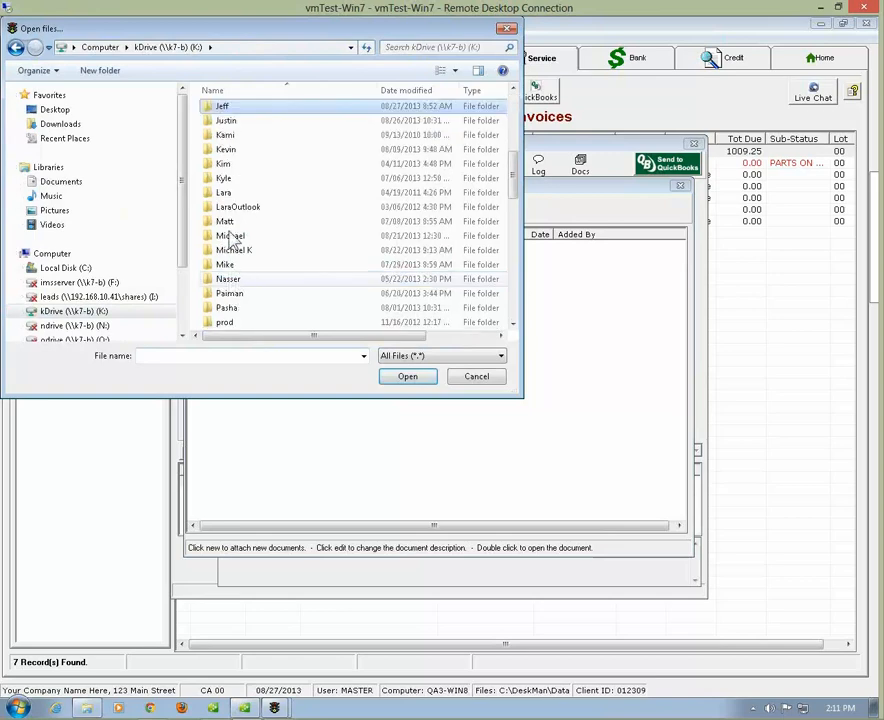
{"action": "double_click", "coordinate": [224, 108]}
Step: Find DM11.pdf in the folder, attach it to the invoice under its default description, and close the documents list
{"action": "scroll", "coordinate": [282, 250], "scroll_direction": "down", "scroll_amount": 10}
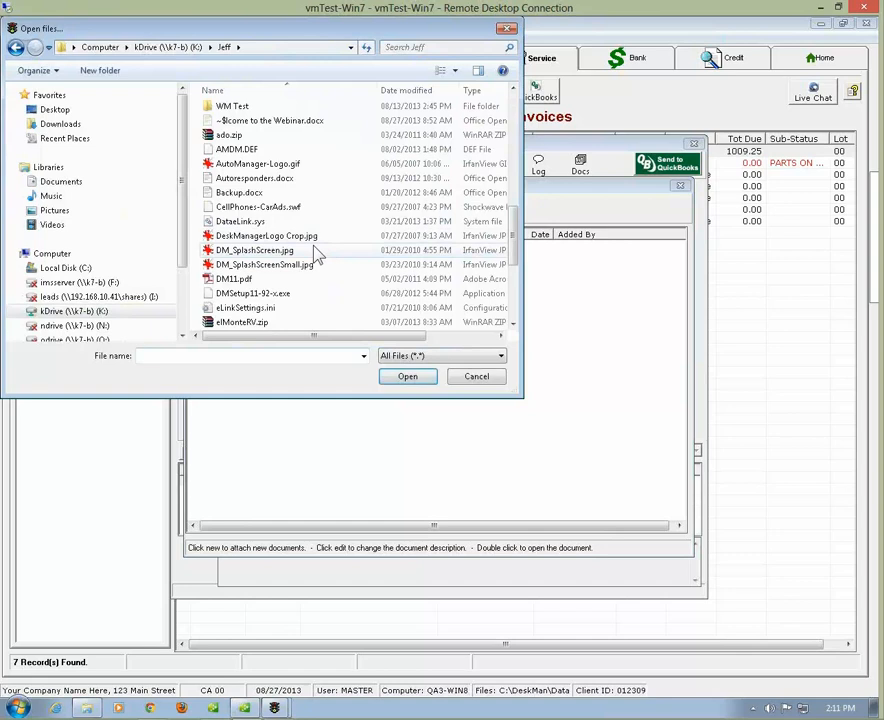
{"action": "scroll", "coordinate": [316, 255], "scroll_direction": "down", "scroll_amount": 2}
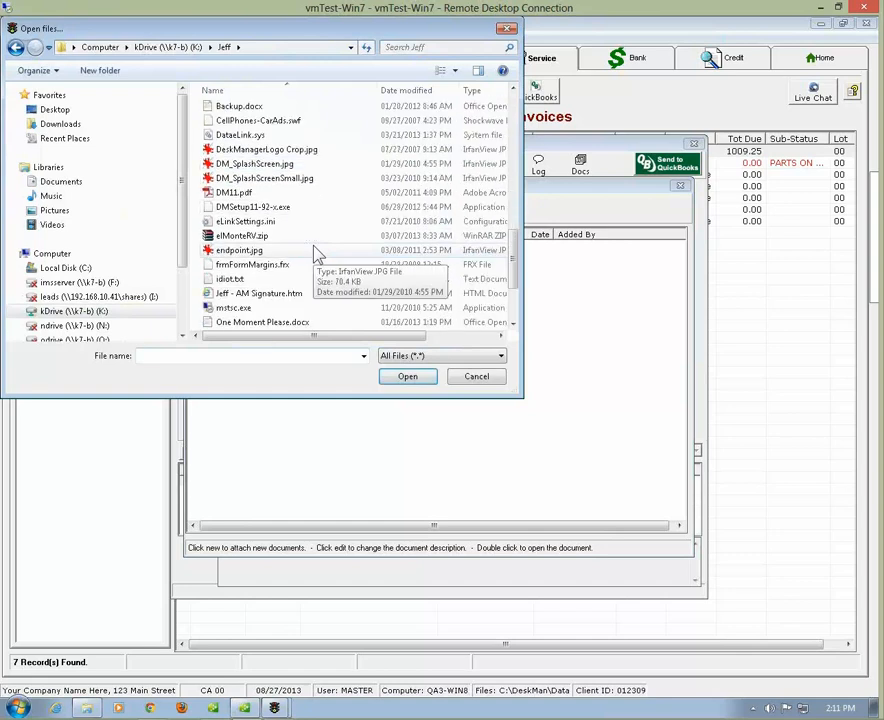
{"action": "scroll", "coordinate": [316, 255], "scroll_direction": "down", "scroll_amount": 1}
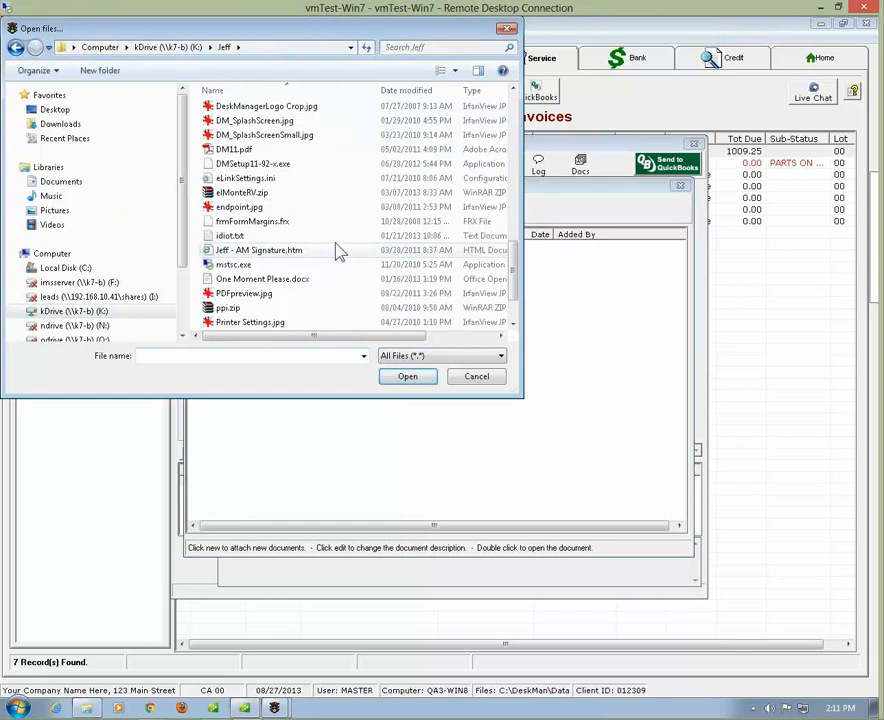
{"action": "scroll", "coordinate": [325, 248], "scroll_direction": "up", "scroll_amount": 2}
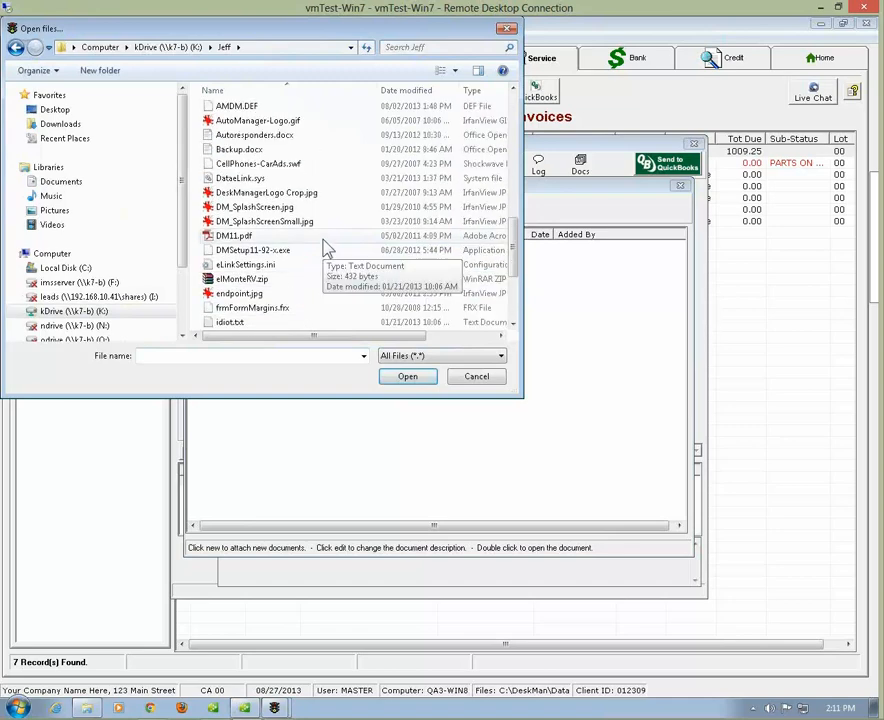
{"action": "scroll", "coordinate": [325, 248], "scroll_direction": "up", "scroll_amount": 1}
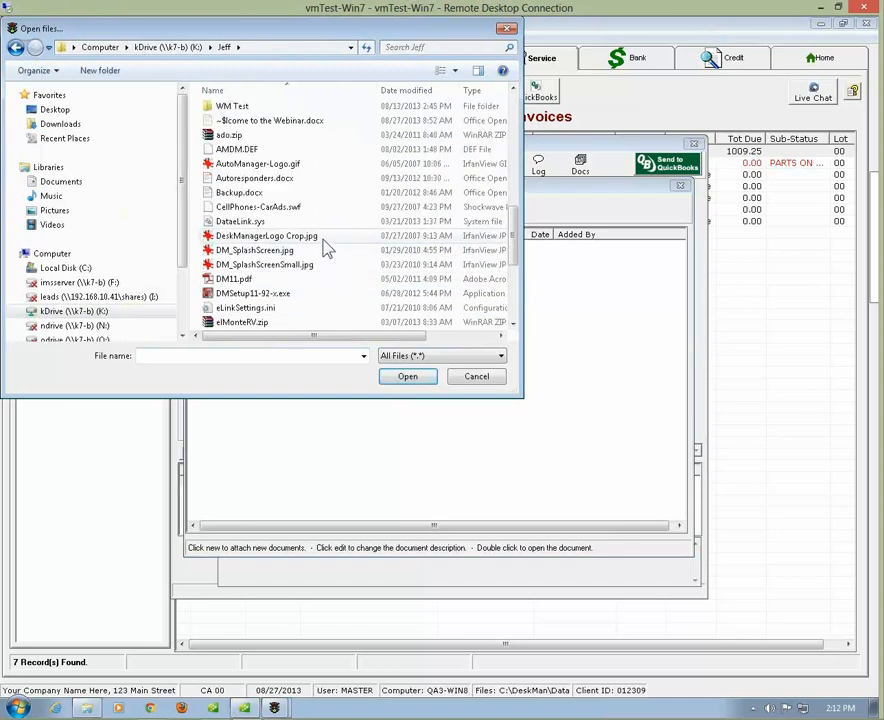
{"action": "scroll", "coordinate": [325, 248], "scroll_direction": "up", "scroll_amount": 1}
{"action": "scroll", "coordinate": [325, 248], "scroll_direction": "up", "scroll_amount": 1}
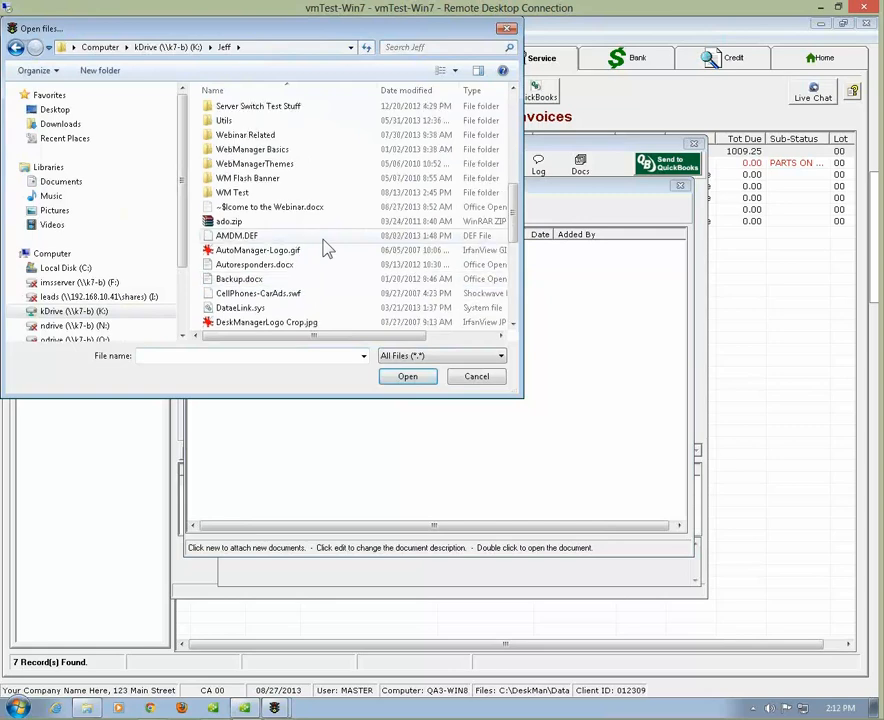
{"action": "scroll", "coordinate": [325, 248], "scroll_direction": "down", "scroll_amount": 6}
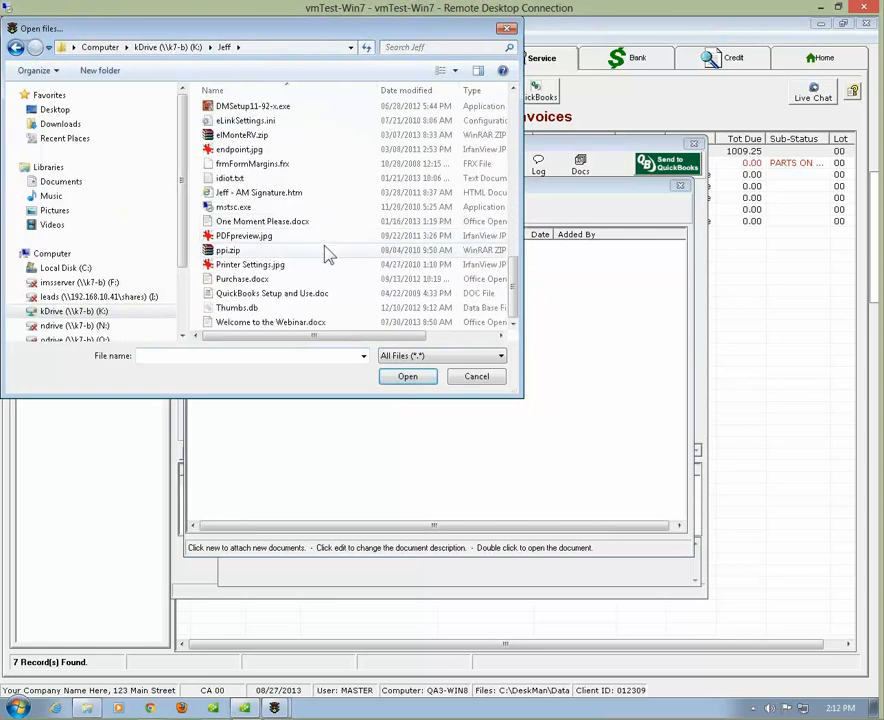
{"action": "scroll", "coordinate": [325, 252], "scroll_direction": "up", "scroll_amount": 1}
{"action": "scroll", "coordinate": [325, 252], "scroll_direction": "up", "scroll_amount": 1}
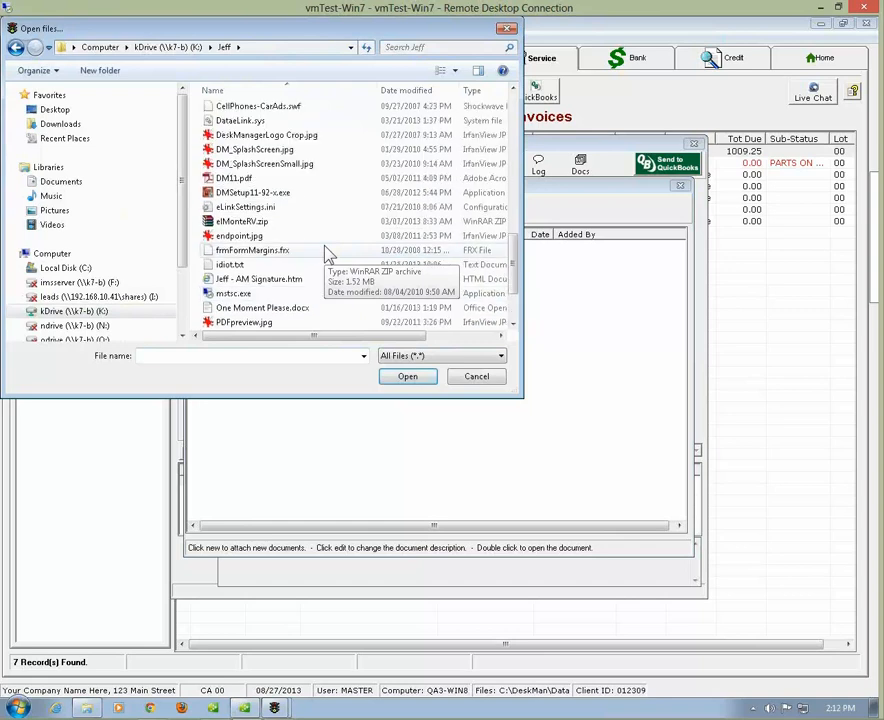
{"action": "scroll", "coordinate": [327, 253], "scroll_direction": "up", "scroll_amount": 1}
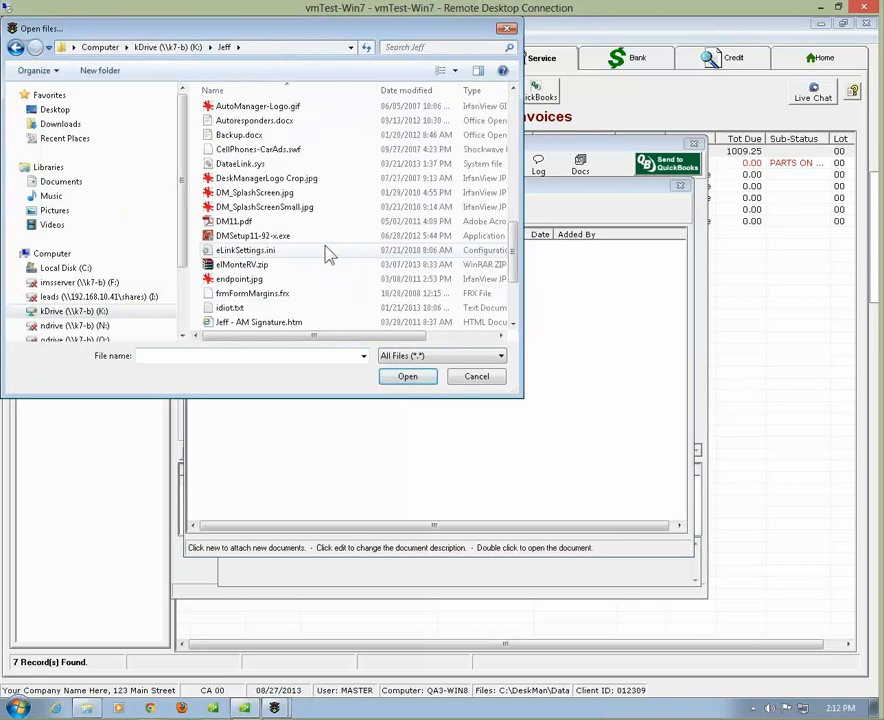
{"action": "left_click", "coordinate": [234, 224]}
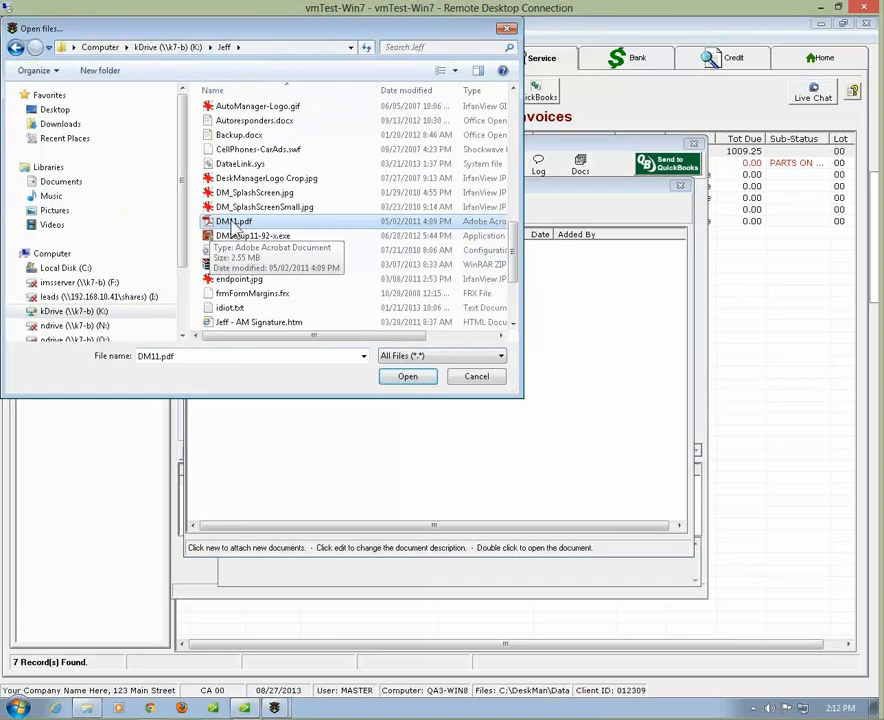
{"action": "left_click", "coordinate": [404, 378]}
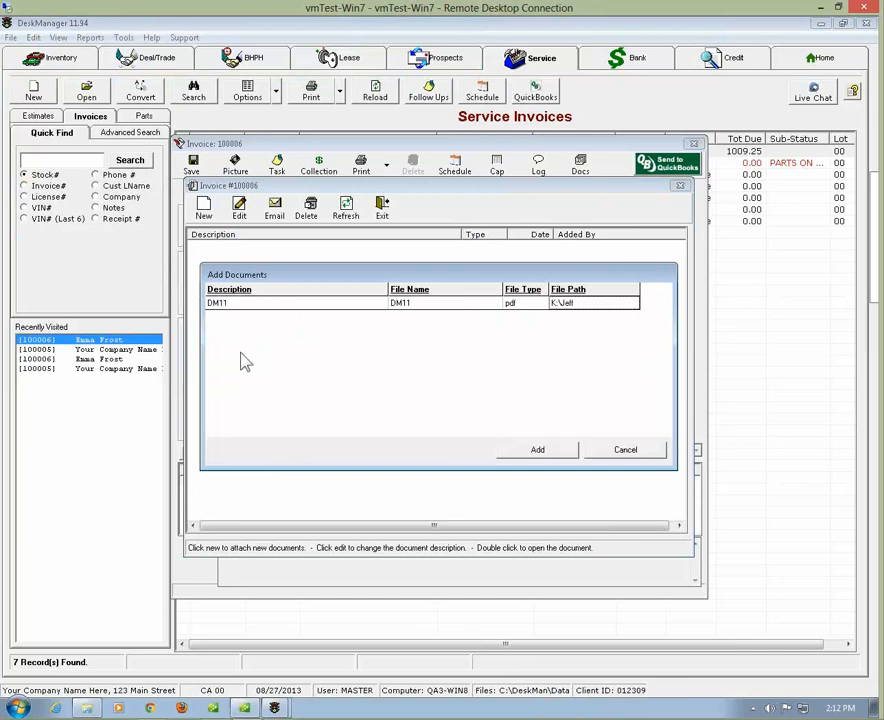
{"action": "left_click", "coordinate": [545, 455]}
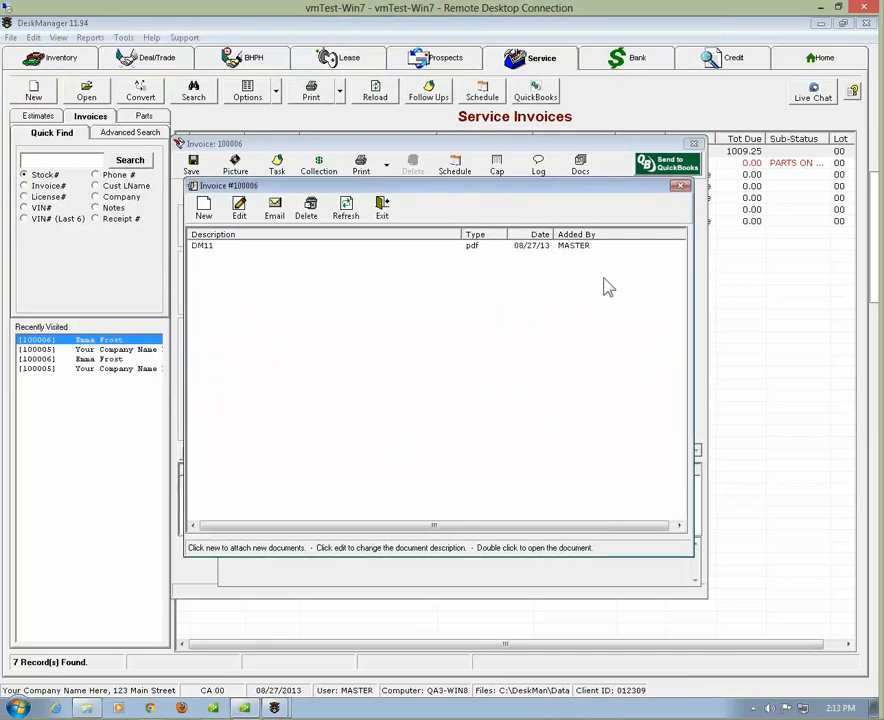
{"action": "left_click", "coordinate": [680, 187]}
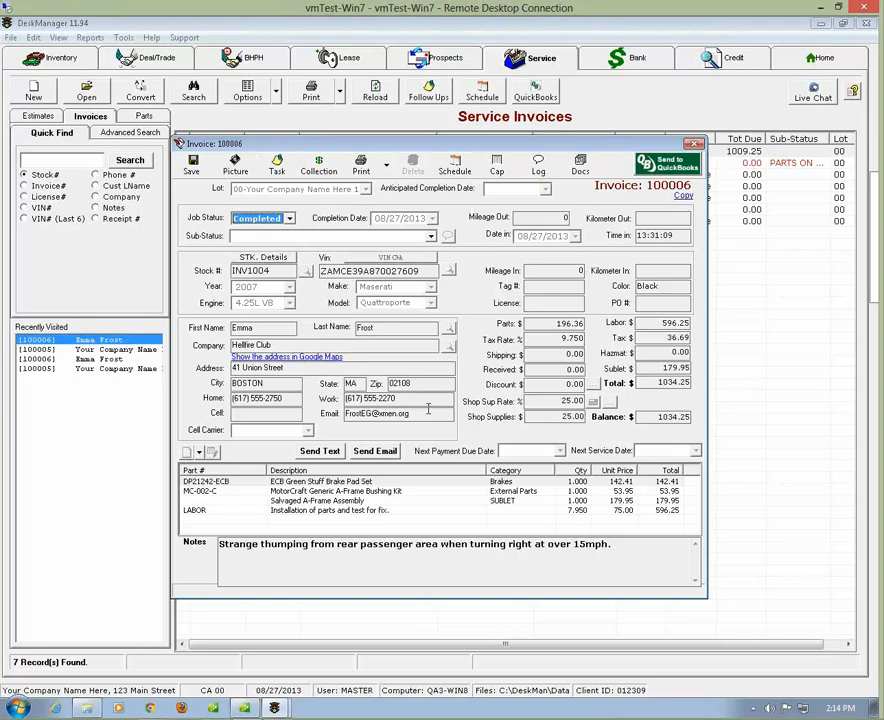
Step: Start an internal payment collection for the invoice and set its amount to 100.00, keeping the RECON expense category
{"action": "left_click", "coordinate": [319, 168]}
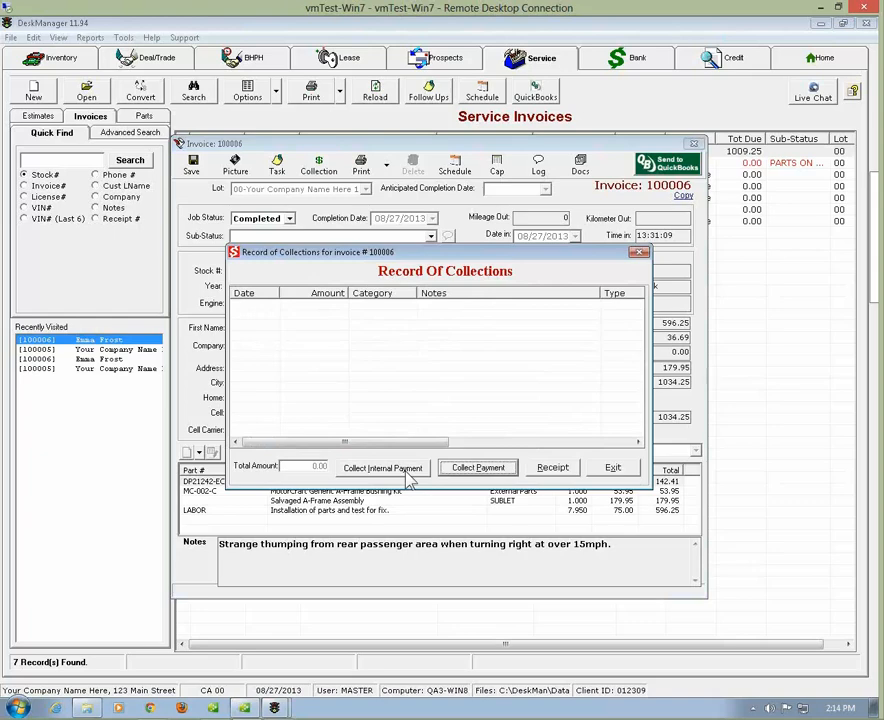
{"action": "left_click", "coordinate": [383, 468]}
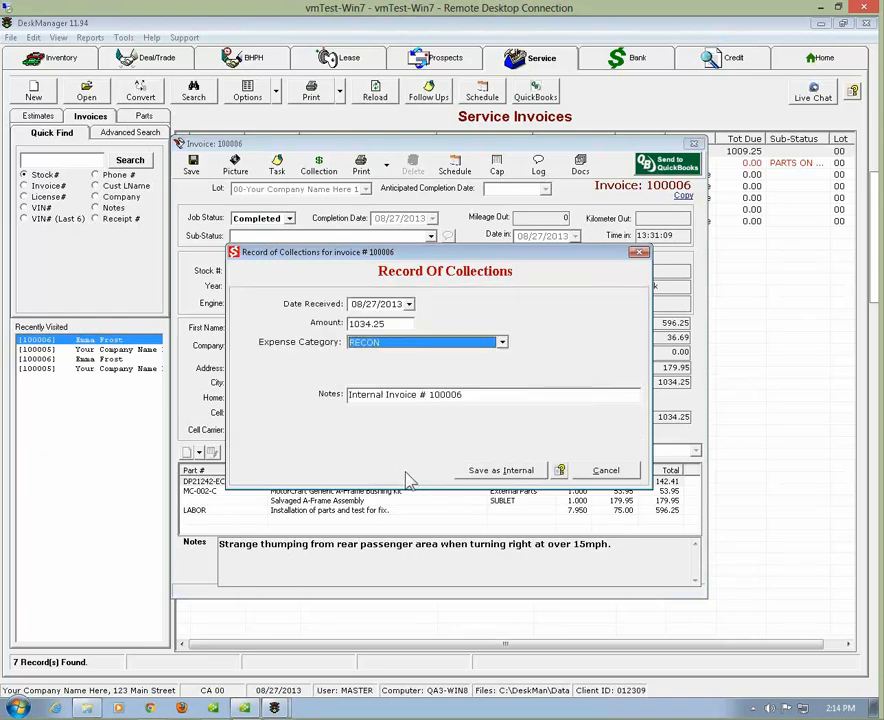
{"action": "left_click", "coordinate": [400, 323]}
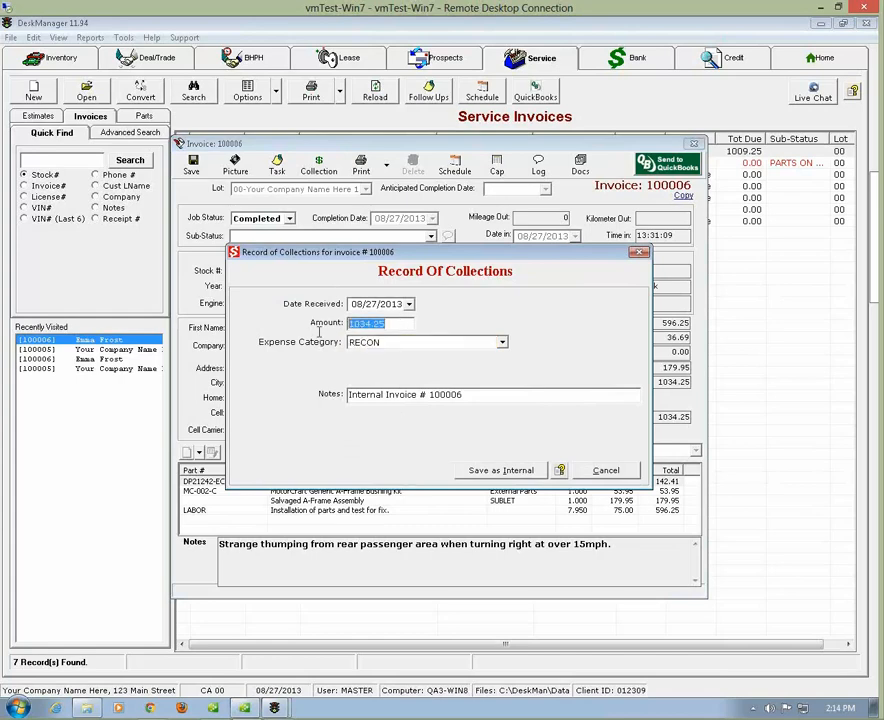
{"action": "type", "text": "100.00"}
Step: Append ", blah blah blah blah!" to the payment notes and save the collection as internal
{"action": "type", "text": ", blah blah blah "}
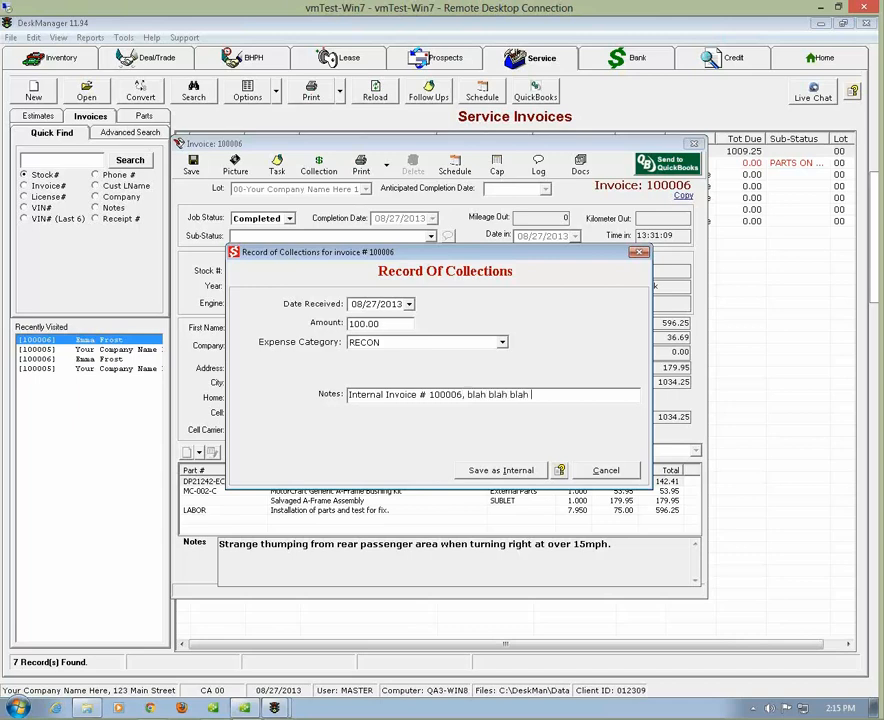
{"action": "type", "text": "blah!@"}
{"action": "key", "text": "BackSpace"}
{"action": "left_click", "coordinate": [508, 472]}
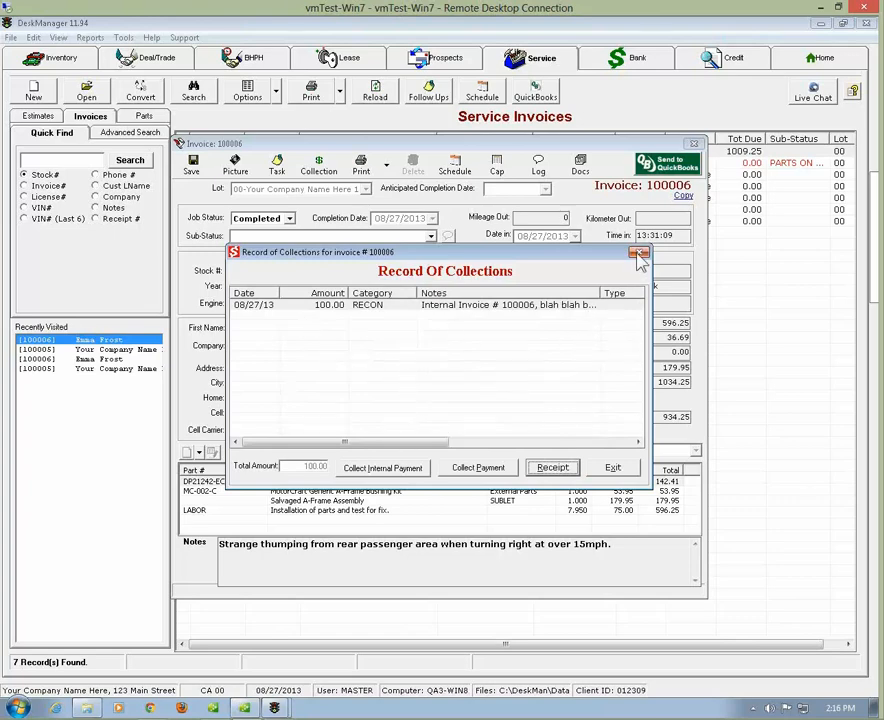
Step: Close the record of collections and the invoice, declining to save changes
{"action": "left_click", "coordinate": [639, 254]}
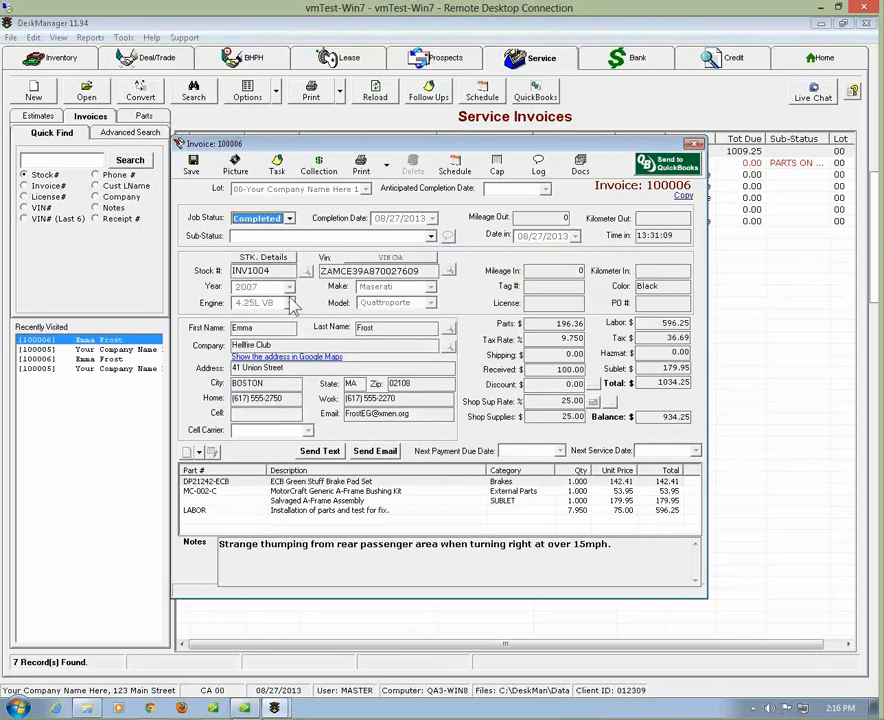
{"action": "left_click", "coordinate": [692, 143]}
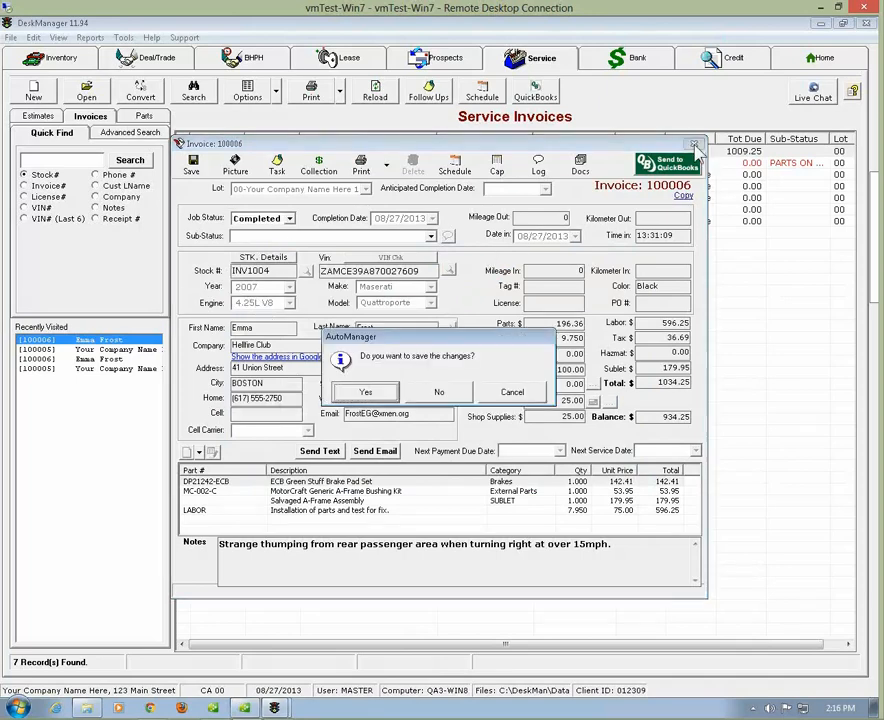
{"action": "left_click", "coordinate": [439, 391]}
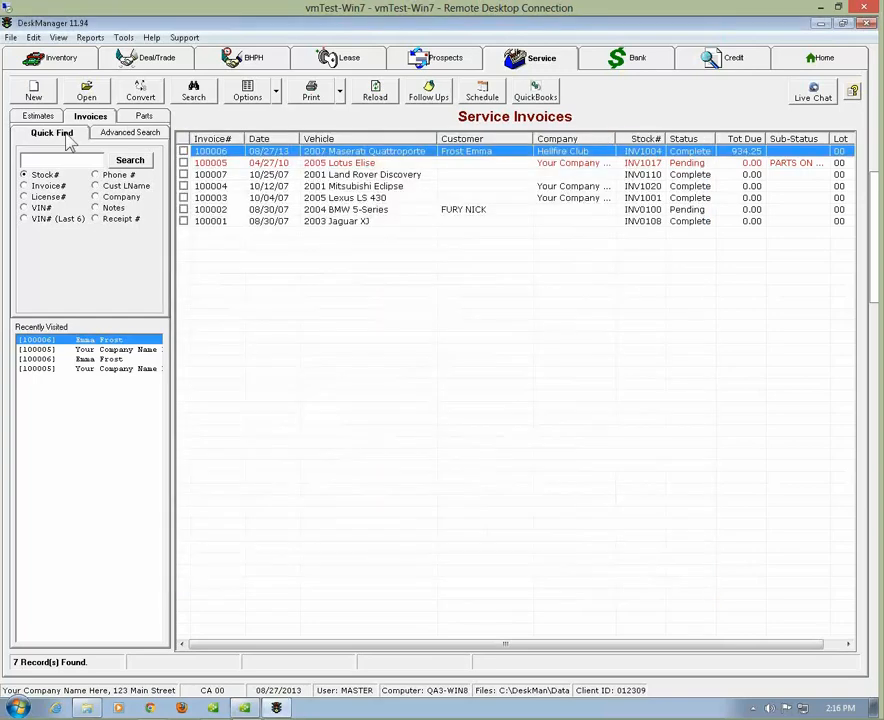
Step: Search the inventory by stock number for inv1004 and open the matching Maserati Quattroporte's vehicle details
{"action": "left_click", "coordinate": [33, 60]}
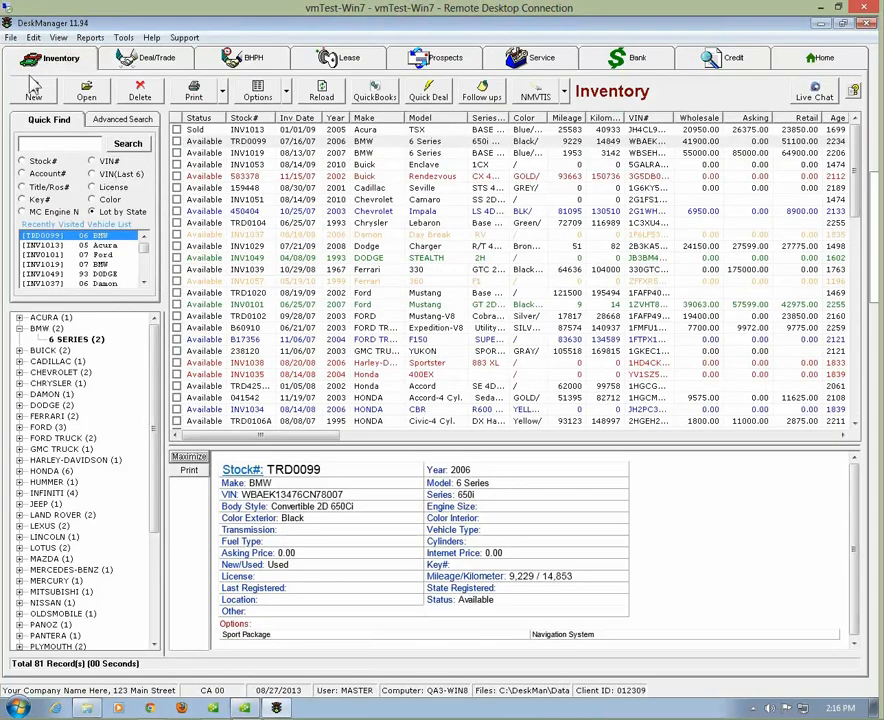
{"action": "left_click", "coordinate": [23, 161]}
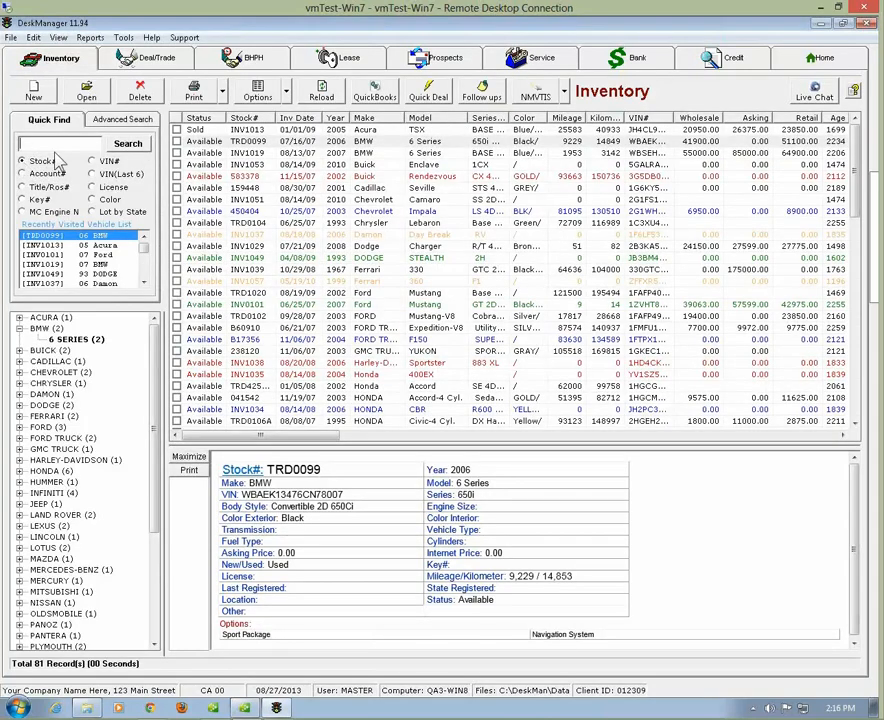
{"action": "type", "text": "inv1004"}
{"action": "key", "text": "Return"}
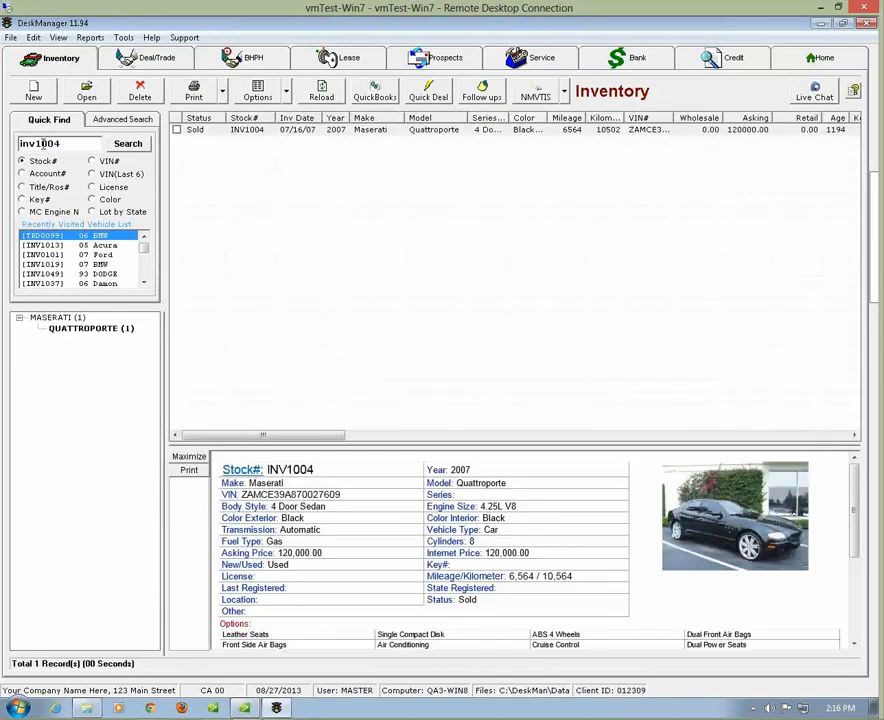
{"action": "double_click", "coordinate": [340, 136]}
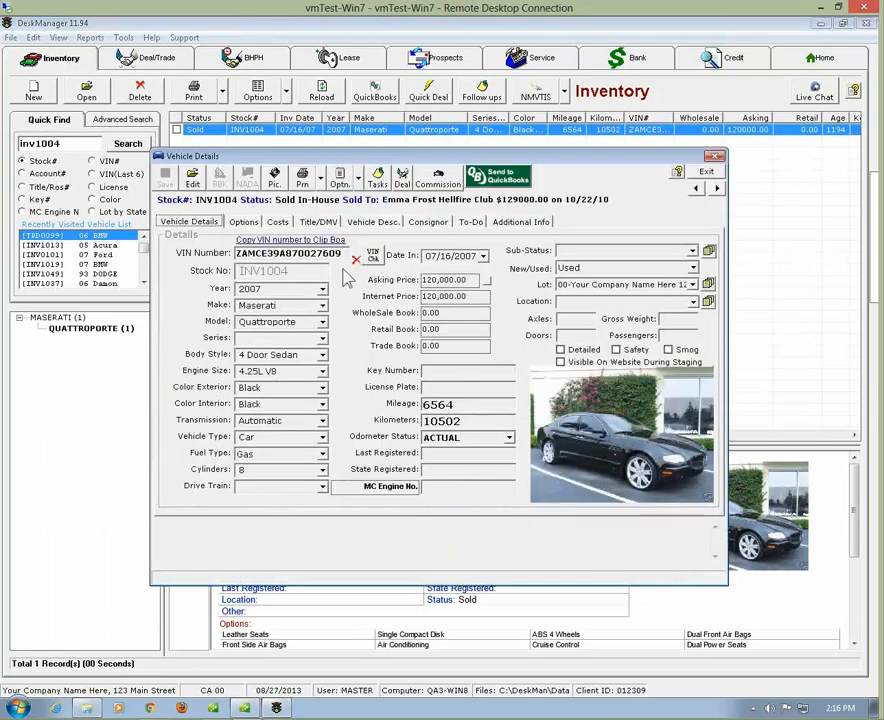
Step: Review the vehicle's costs, select the RECON expense, and open the vehicle's service history
{"action": "left_click", "coordinate": [277, 222]}
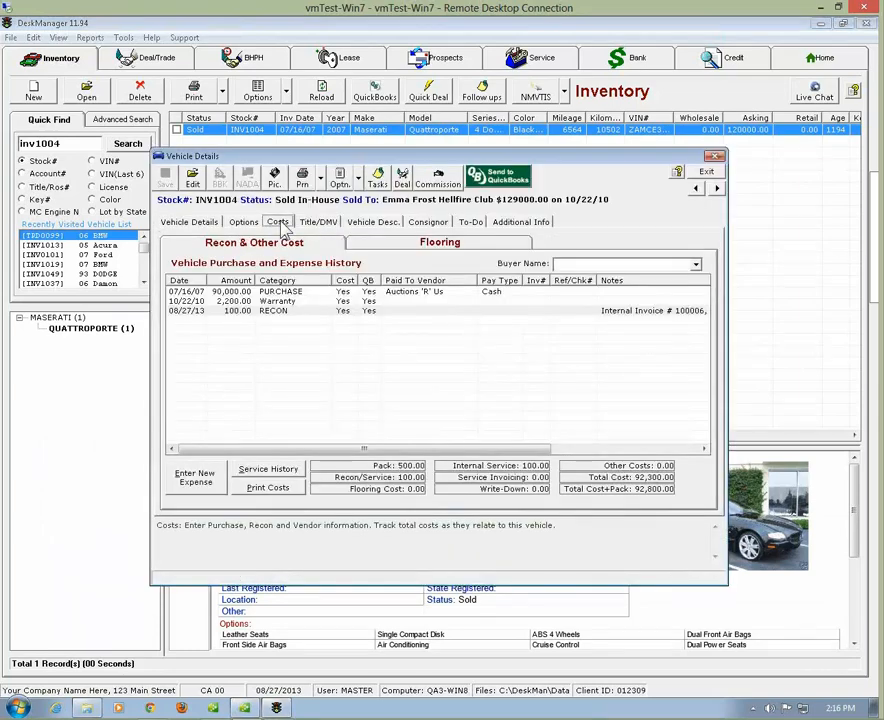
{"action": "left_click", "coordinate": [289, 312]}
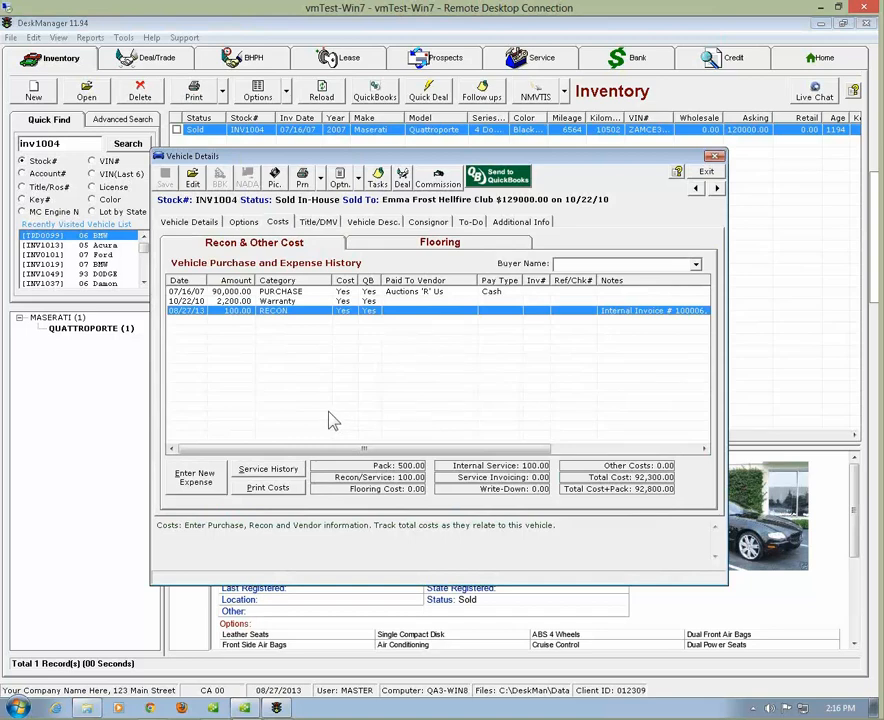
{"action": "left_click", "coordinate": [259, 475]}
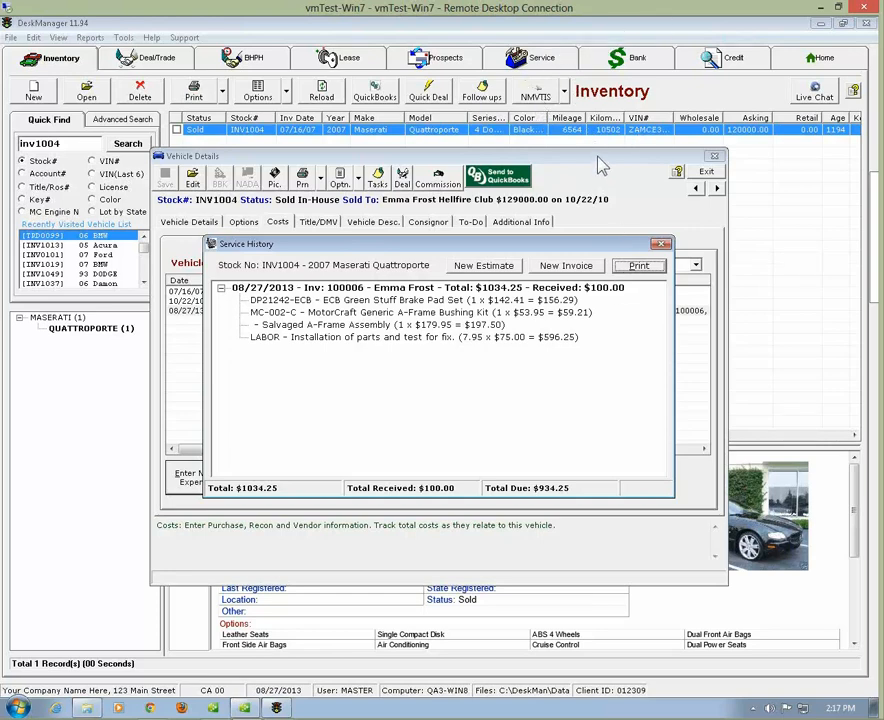
Step: Close the service history and vehicle details, and open the Maserati Quattroporte's invoice in the Service module
{"action": "left_click", "coordinate": [662, 245]}
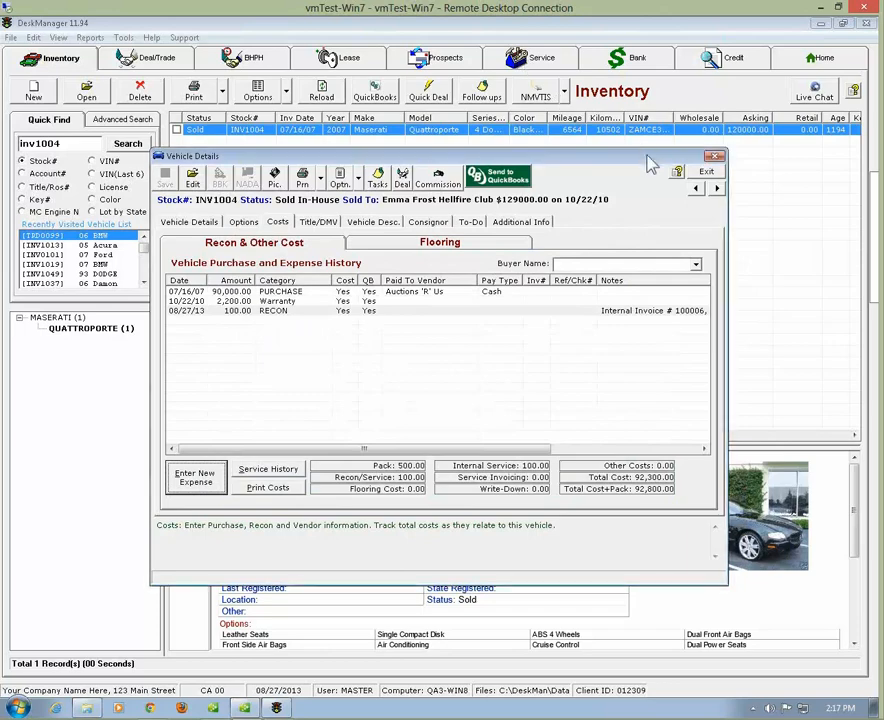
{"action": "left_click", "coordinate": [707, 177]}
{"action": "left_click", "coordinate": [541, 60]}
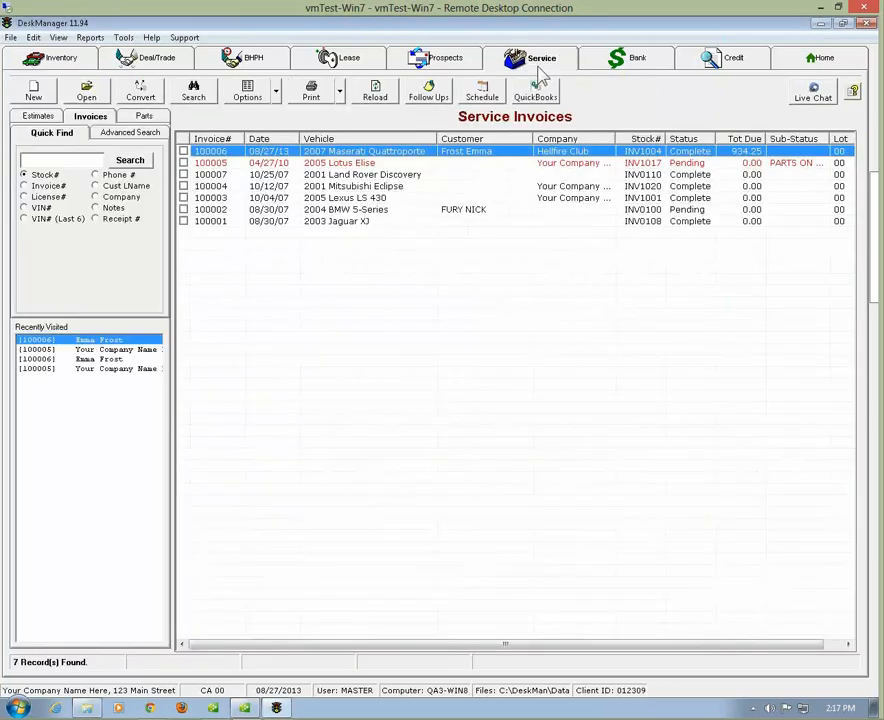
{"action": "double_click", "coordinate": [366, 153]}
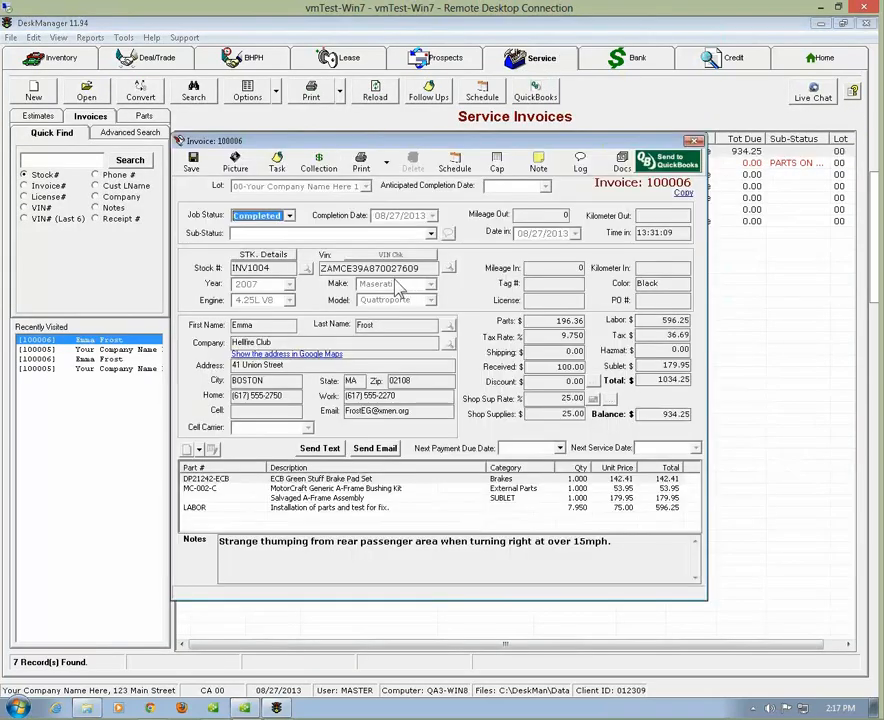
Step: Start a customer payment collection on the invoice with amount 200.00 and next payment due 08/30/2013
{"action": "left_click", "coordinate": [320, 166]}
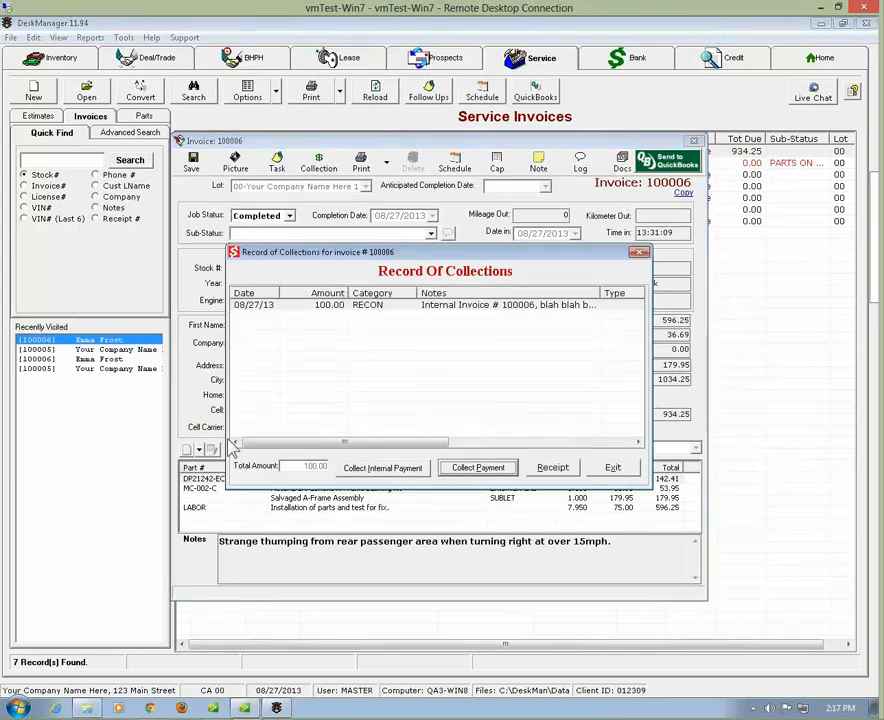
{"action": "left_click", "coordinate": [479, 470]}
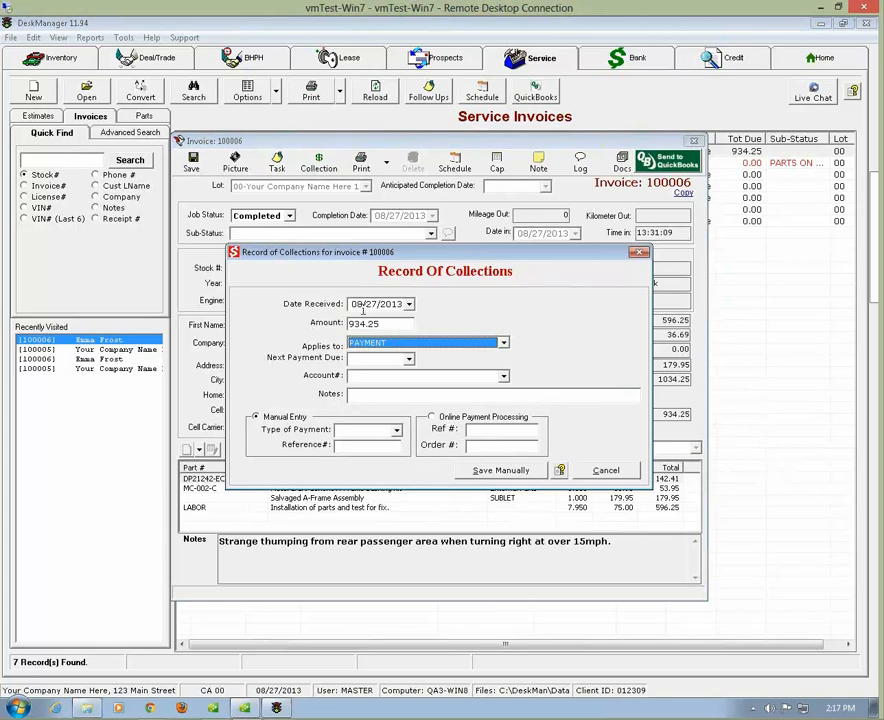
{"action": "left_click", "coordinate": [381, 323]}
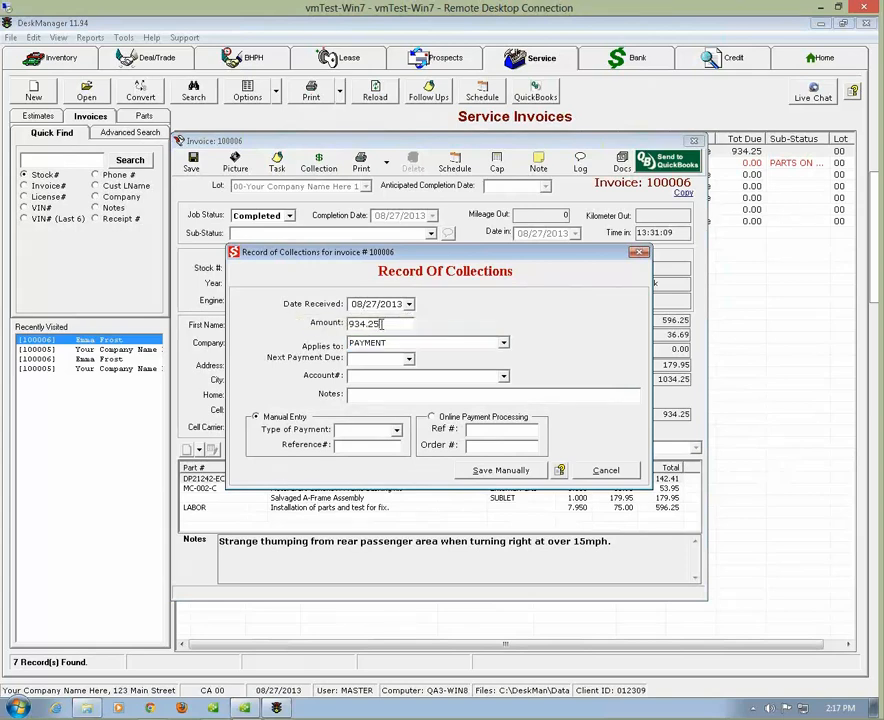
{"action": "left_click_drag", "start_coordinate": [381, 323], "coordinate": [348, 324]}
{"action": "type", "text": "200."}
{"action": "left_click", "coordinate": [409, 359]}
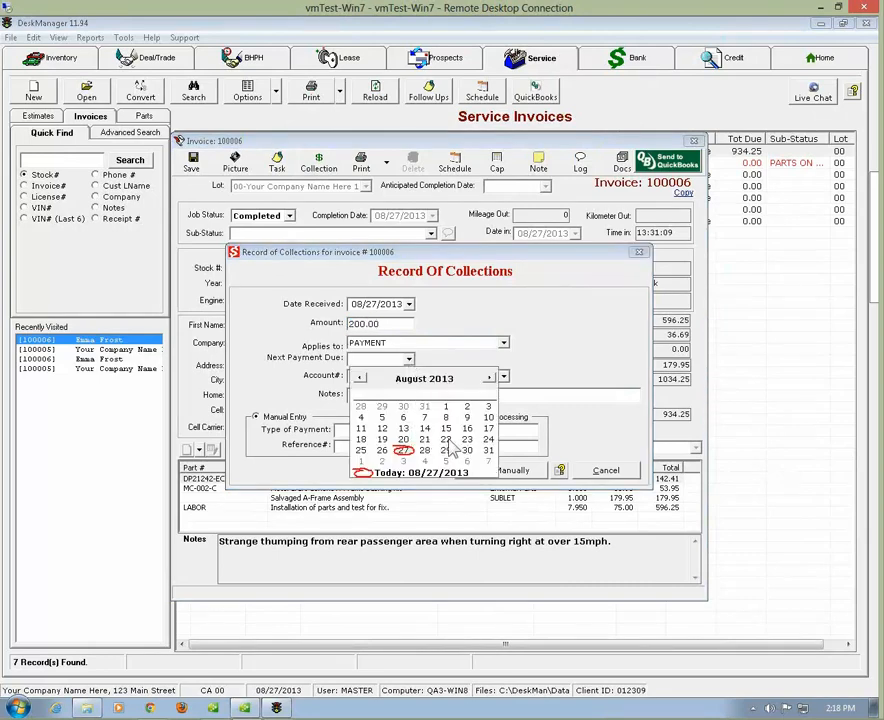
{"action": "left_click", "coordinate": [467, 450]}
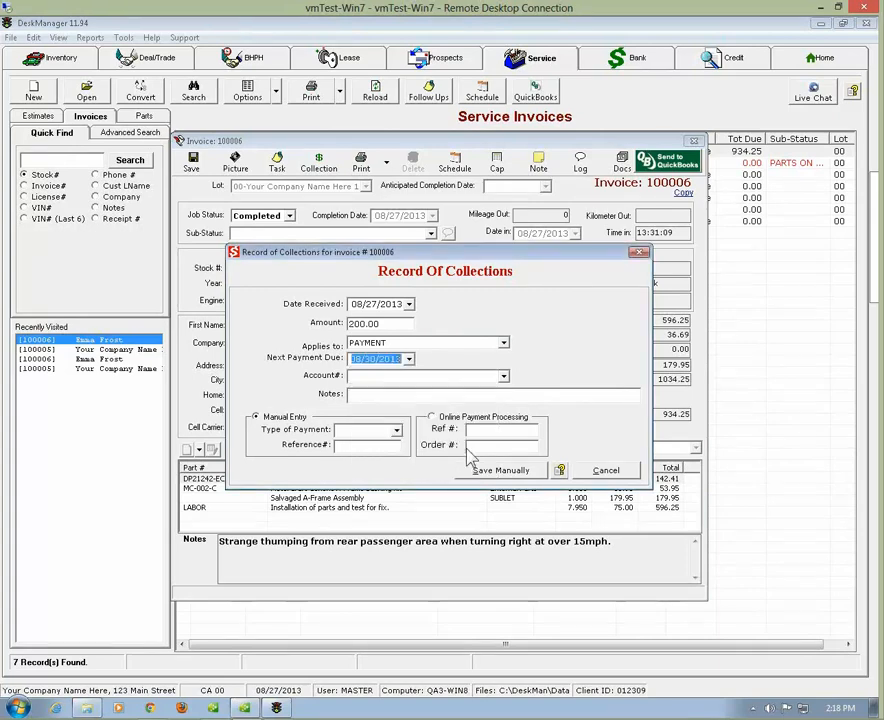
Step: Enter the payment notes "customer promises to pay $100.00 every Friday until paid in full"
{"action": "left_click", "coordinate": [353, 398]}
{"action": "type", "text": "cu"}
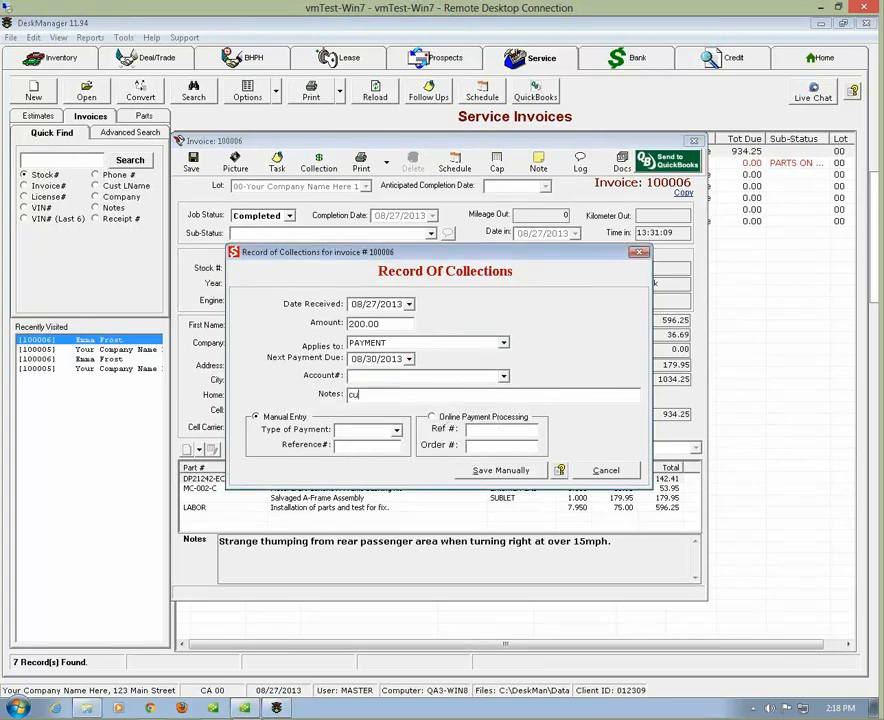
{"action": "type", "text": "stomer promises to pay $100.00 ev"}
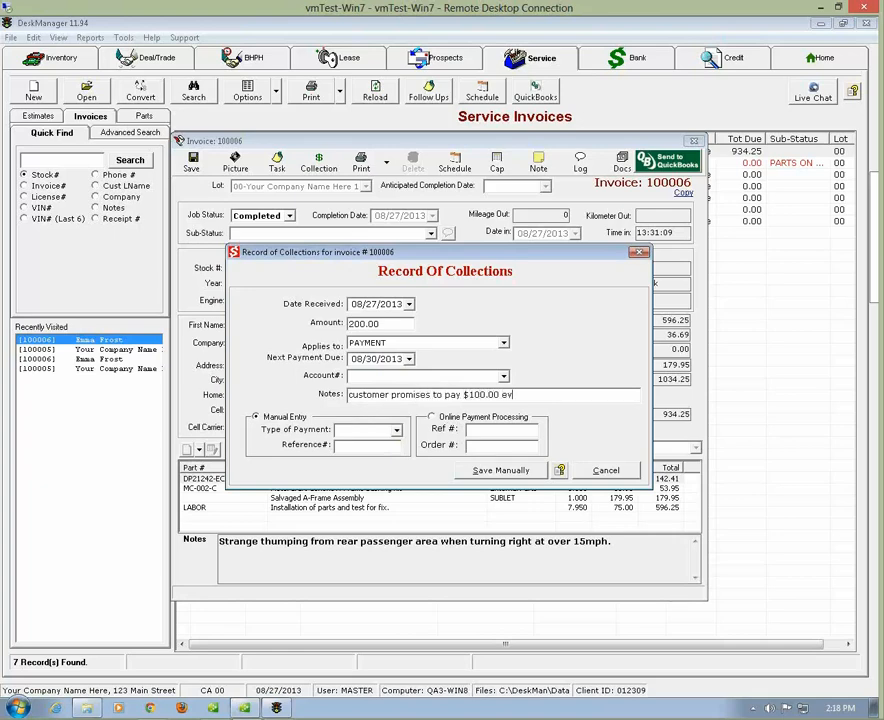
{"action": "type", "text": "ery Friday until paid in full"}
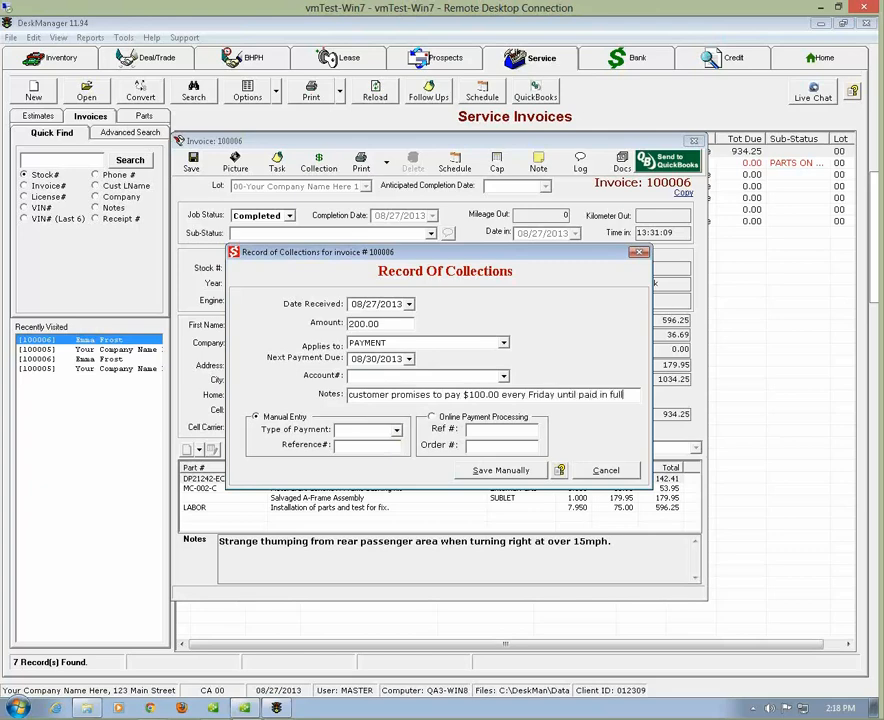
Step: Look through the available payment types and try the online payment processing option before returning to manual entry
{"action": "left_click", "coordinate": [397, 432]}
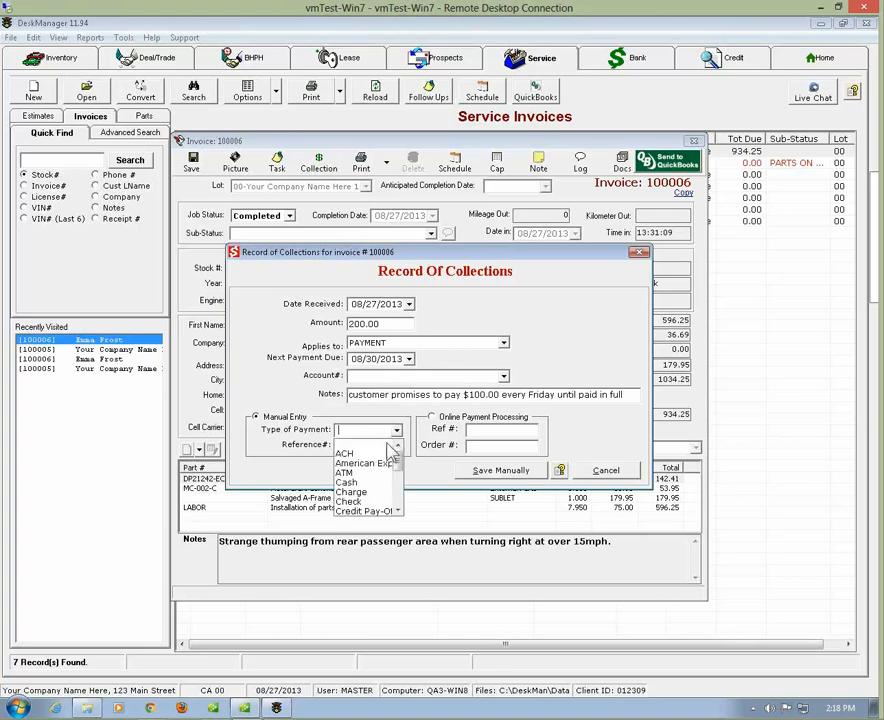
{"action": "scroll", "coordinate": [370, 489], "scroll_direction": "down", "scroll_amount": 2}
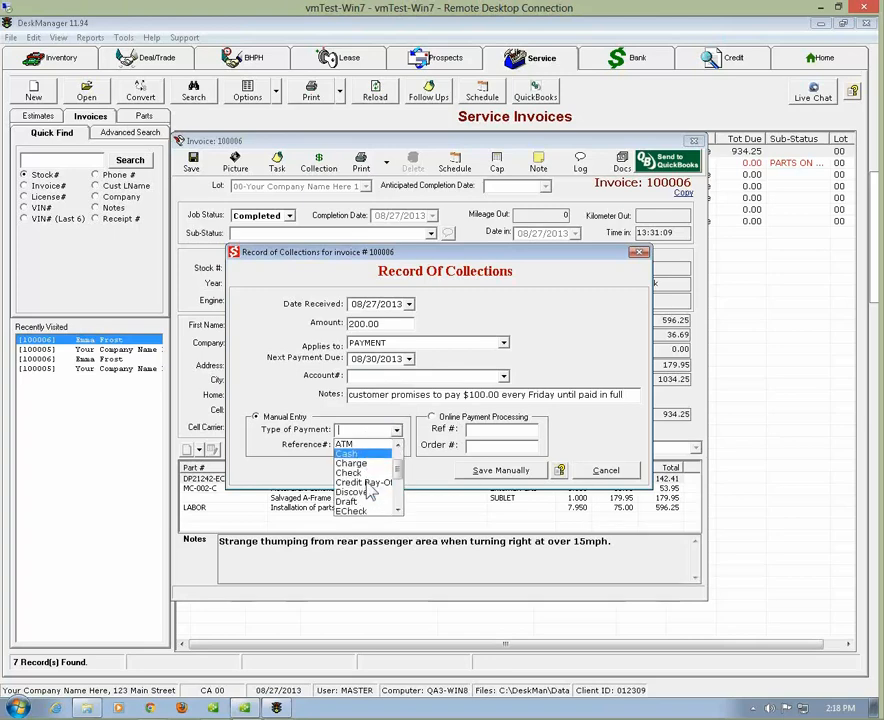
{"action": "left_click", "coordinate": [397, 430]}
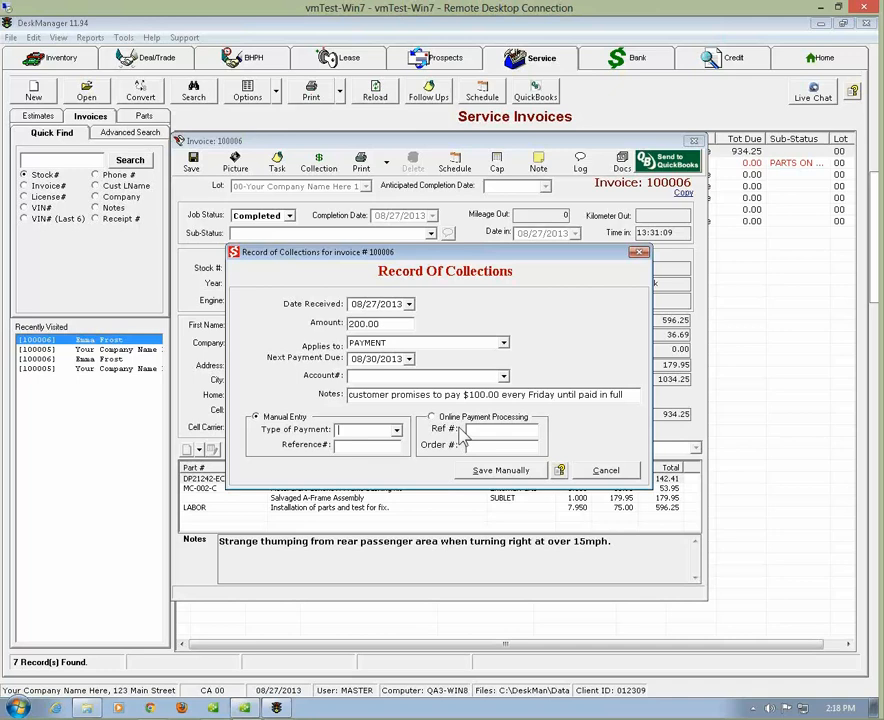
{"action": "left_click", "coordinate": [432, 418]}
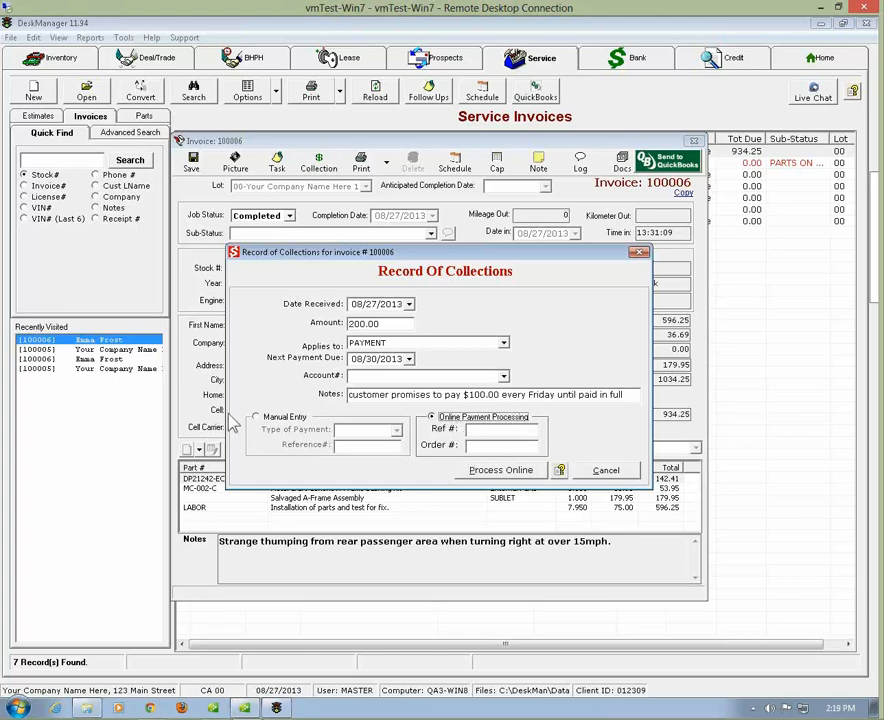
{"action": "left_click", "coordinate": [257, 419]}
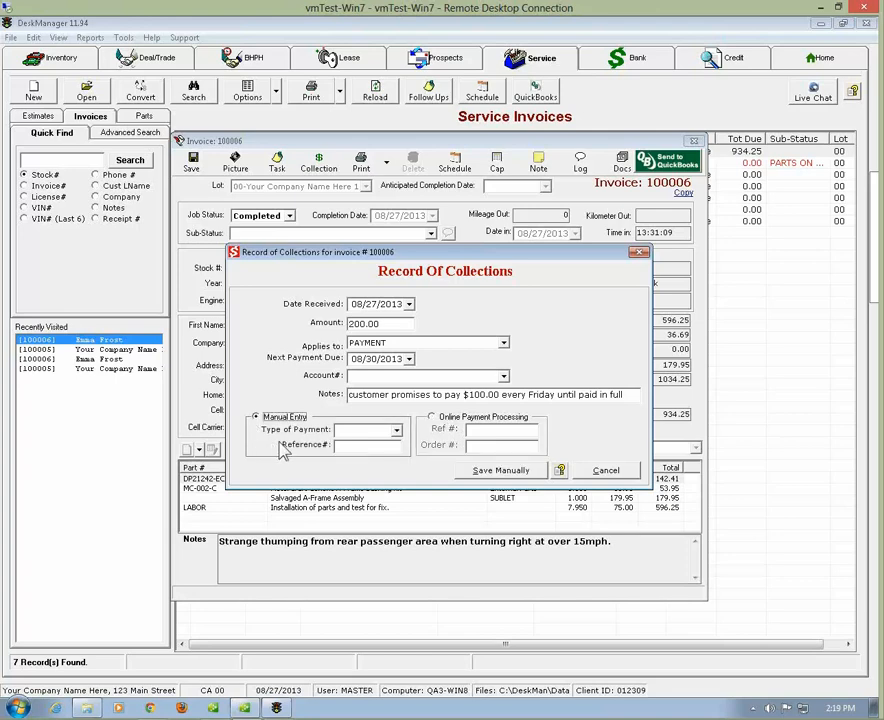
Step: Set the type of payment to Cash and save the collection manually
{"action": "left_click", "coordinate": [396, 429]}
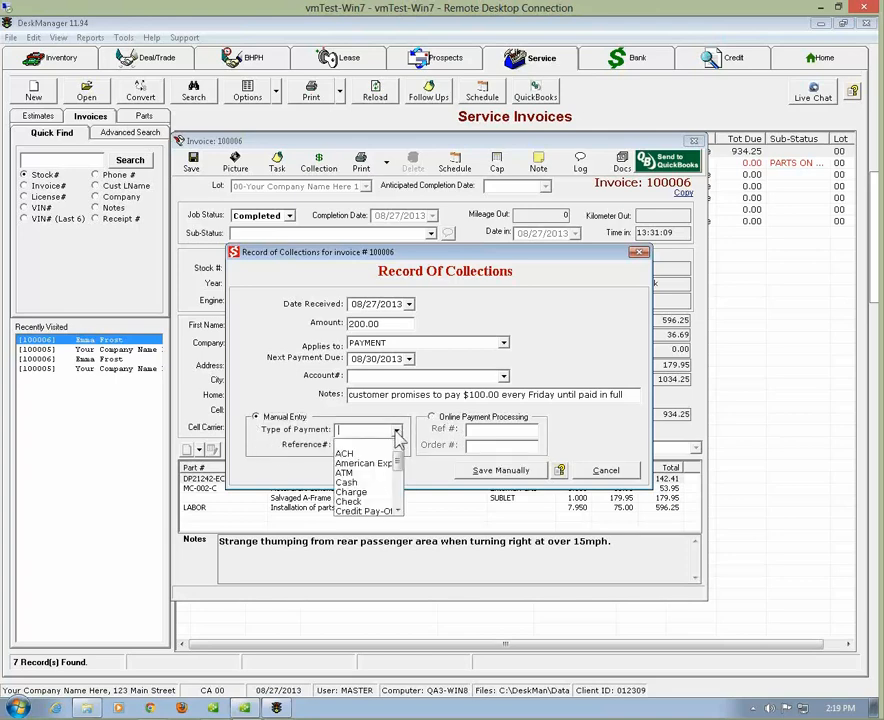
{"action": "left_click", "coordinate": [350, 484]}
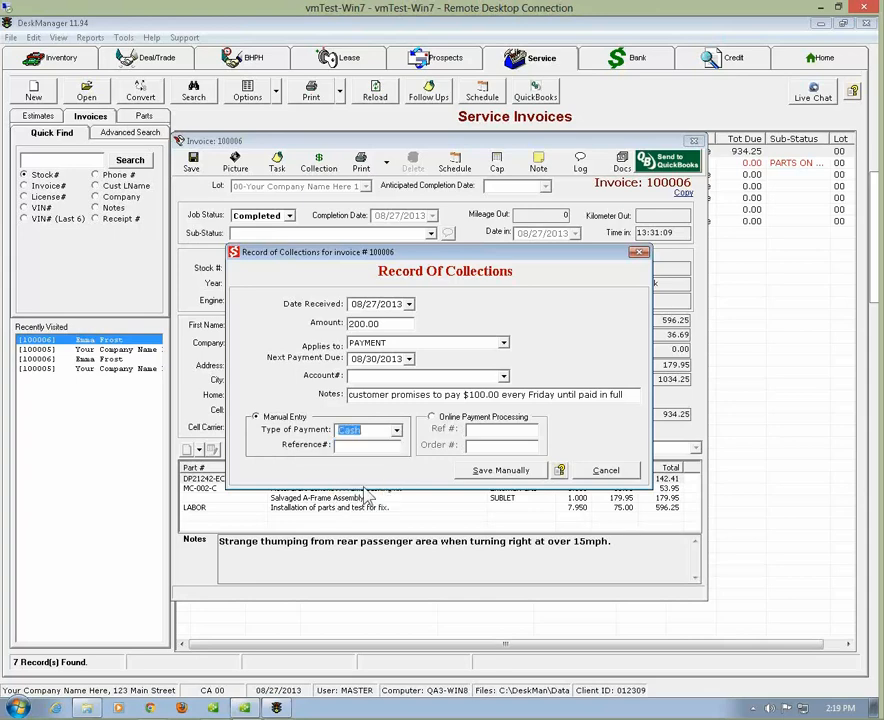
{"action": "left_click", "coordinate": [505, 477]}
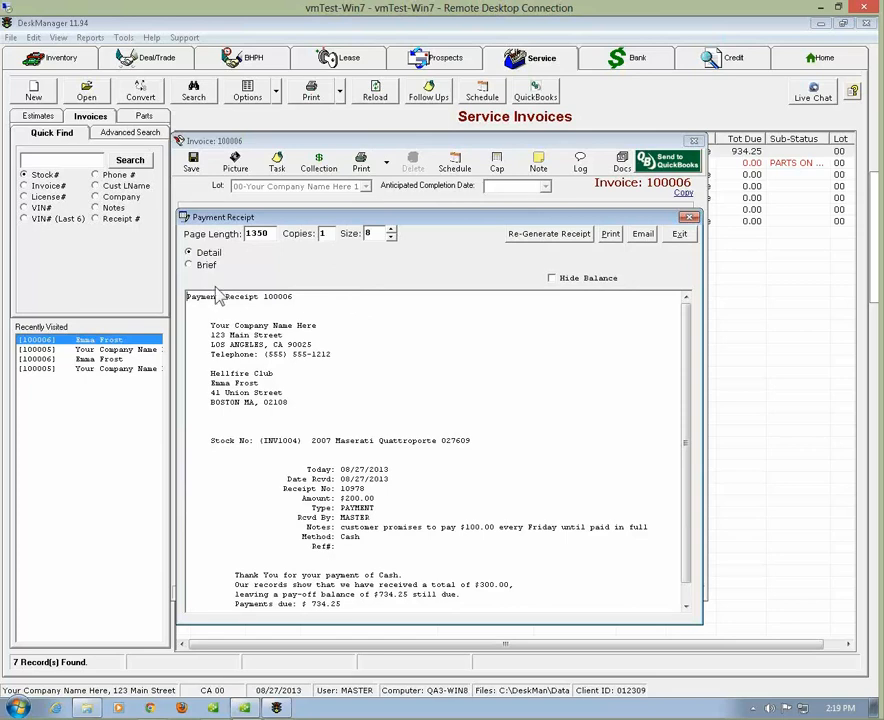
Step: Compare the brief and detail versions of the payment receipt, and close the receipt
{"action": "left_click", "coordinate": [190, 266]}
{"action": "left_click", "coordinate": [190, 254]}
{"action": "left_click", "coordinate": [680, 236]}
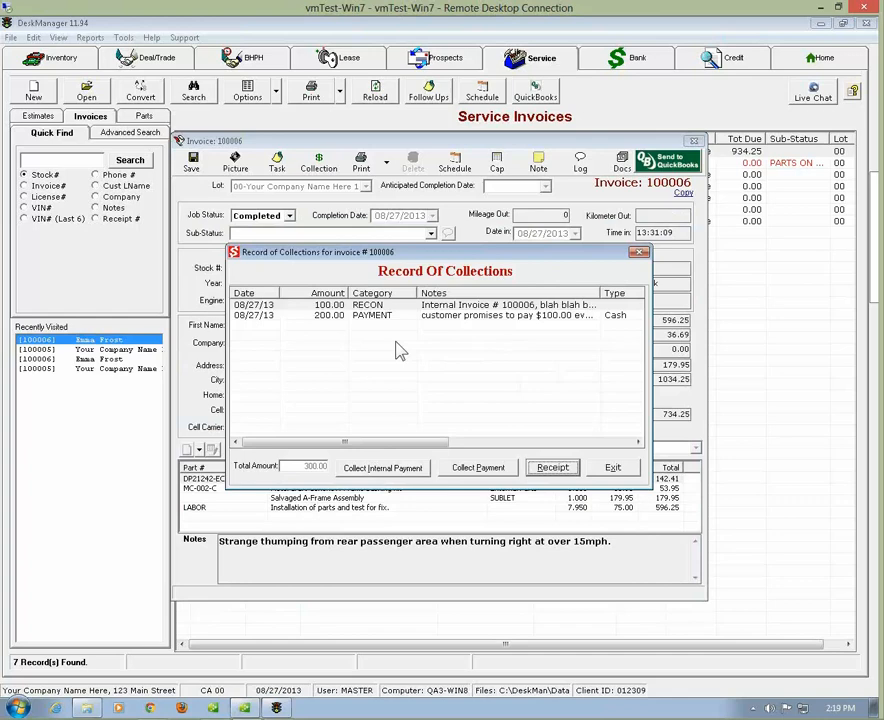
Step: View the payment receipt for the RECON collection and close it
{"action": "left_click", "coordinate": [452, 317]}
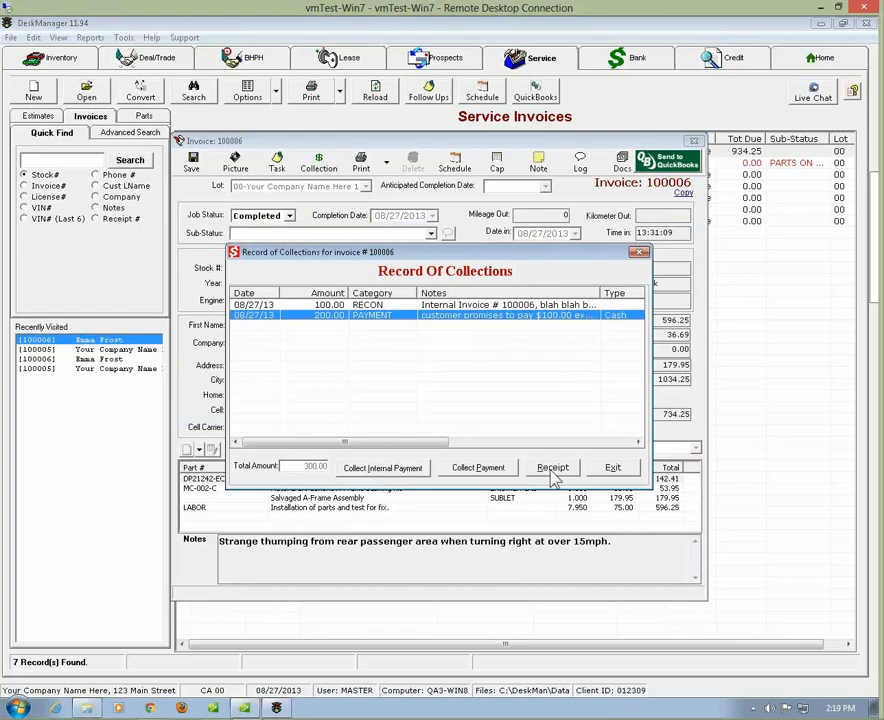
{"action": "left_click", "coordinate": [438, 306]}
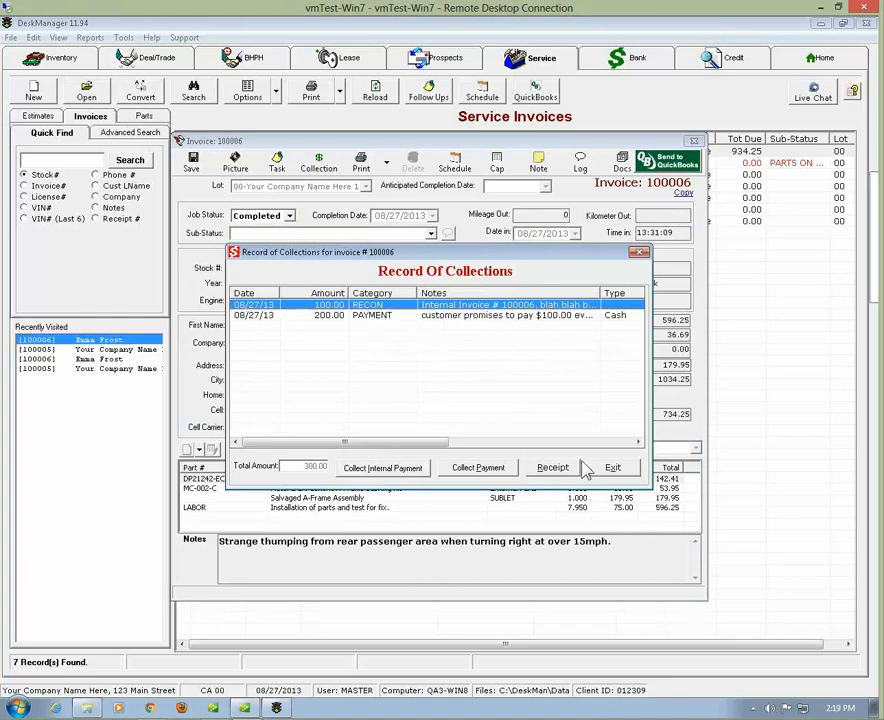
{"action": "left_click", "coordinate": [551, 468]}
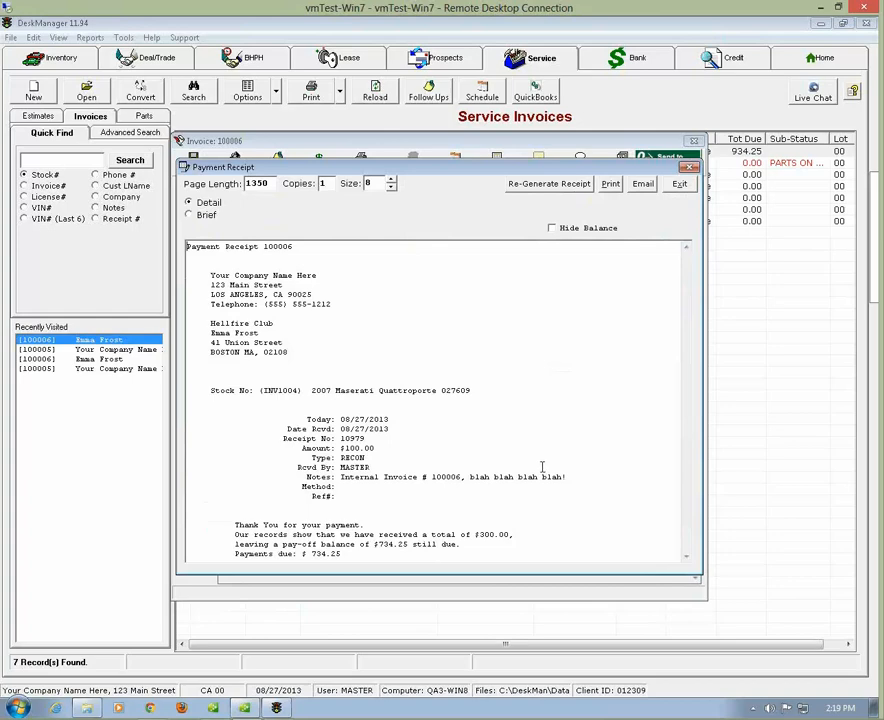
{"action": "left_click", "coordinate": [689, 167]}
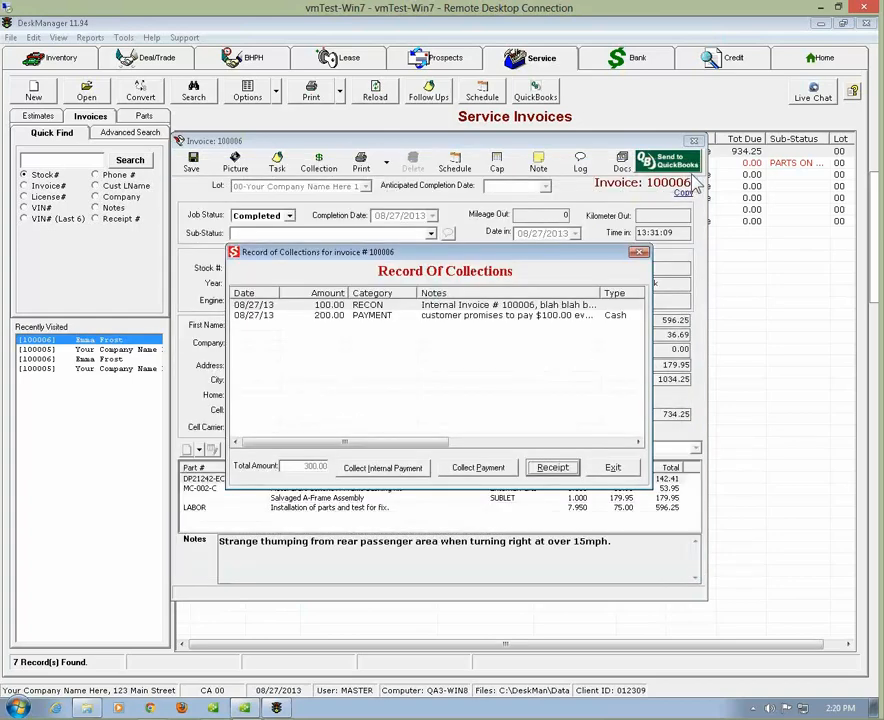
Step: Close the record of collections and the invoice without saving changes
{"action": "left_click", "coordinate": [638, 252]}
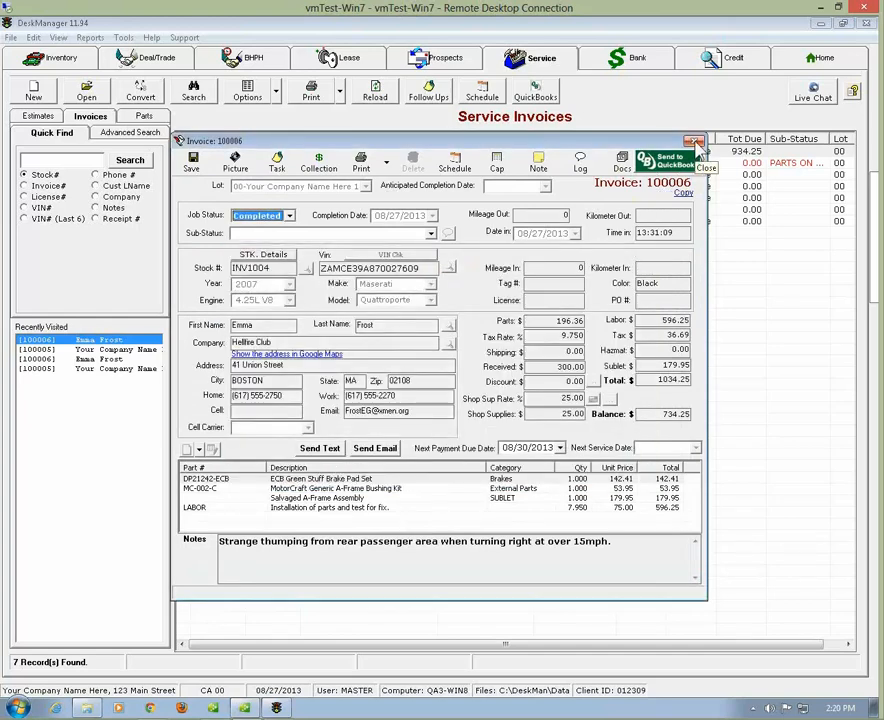
{"action": "left_click", "coordinate": [697, 141]}
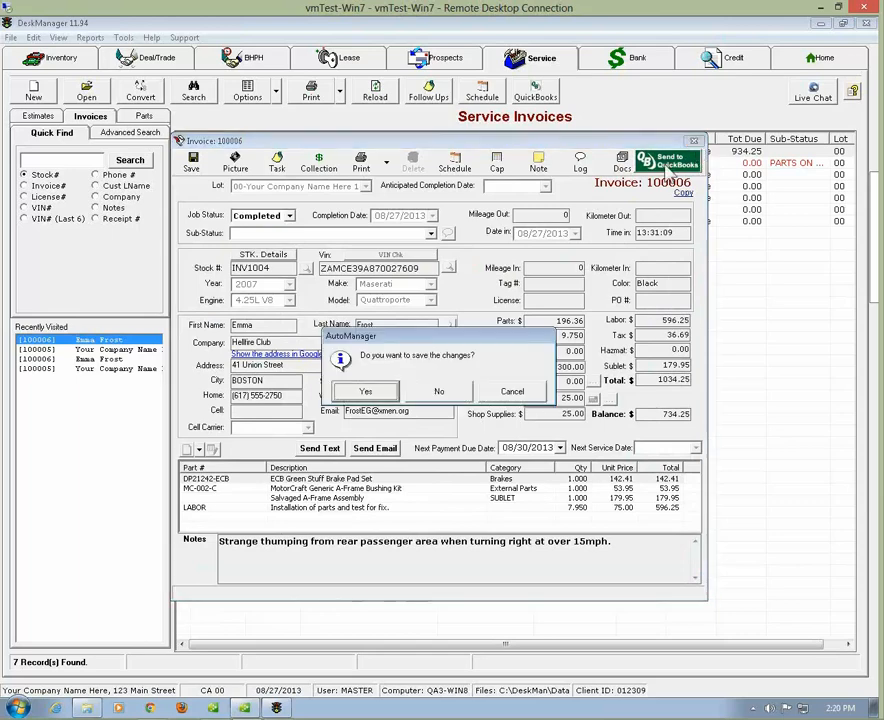
{"action": "left_click", "coordinate": [440, 392]}
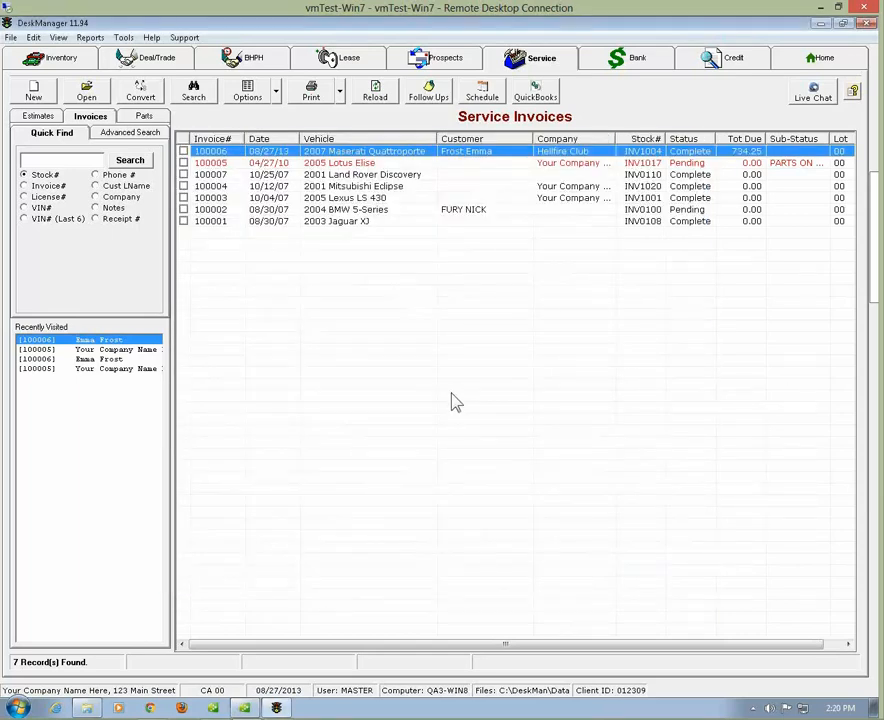
Step: Open the reports list and expand the Service category to show its available reports
{"action": "left_click", "coordinate": [89, 38]}
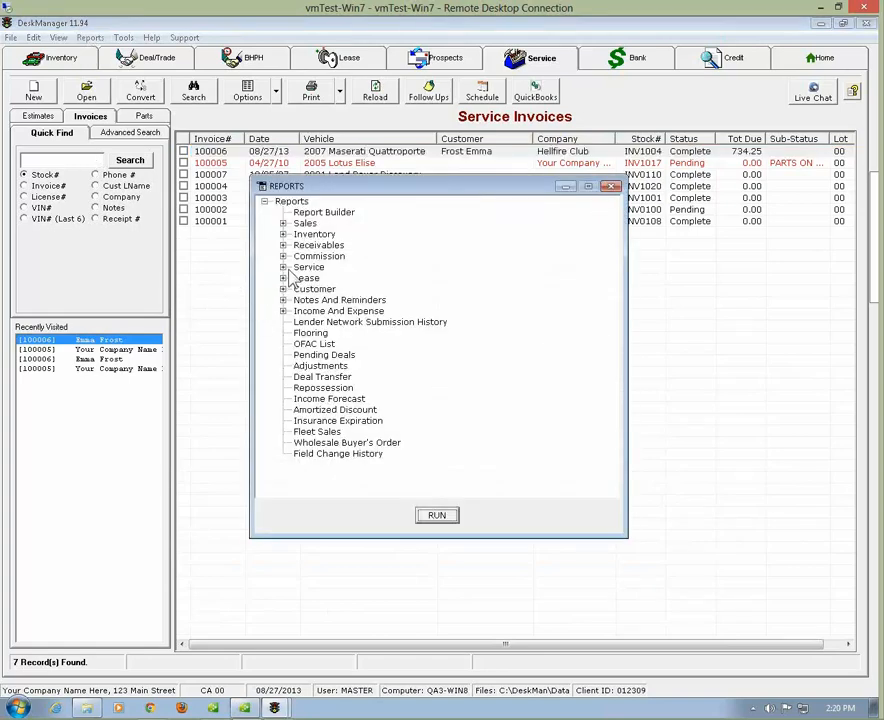
{"action": "left_click", "coordinate": [283, 267]}
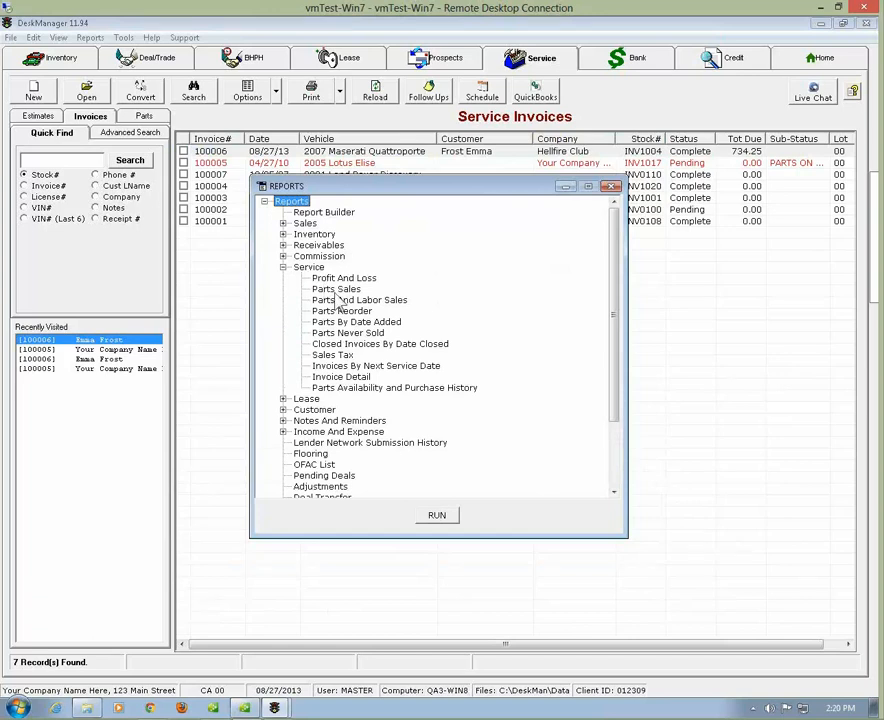